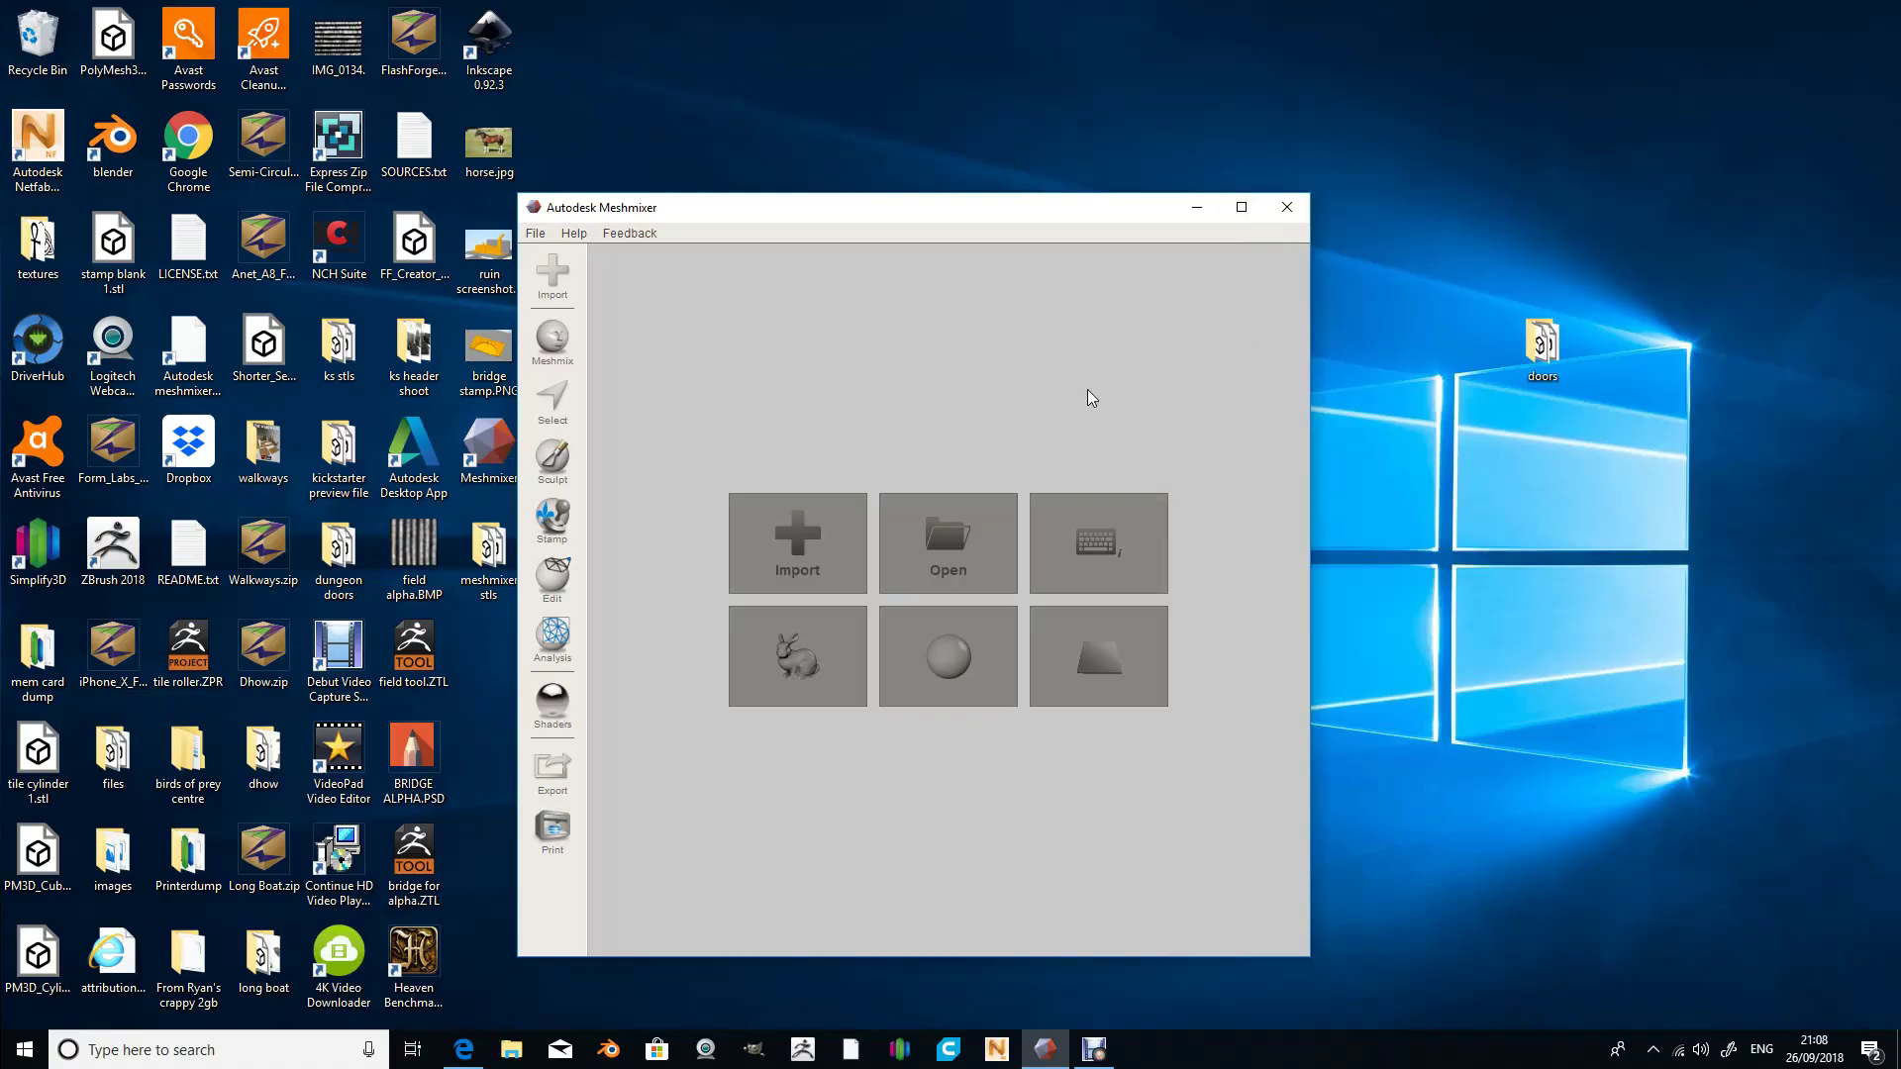
- Maximize Meshmixer, import ruined wall1.stl onto the FlashForge bed and view it from the front
{"action": "left_click", "coordinate": [1242, 209]}
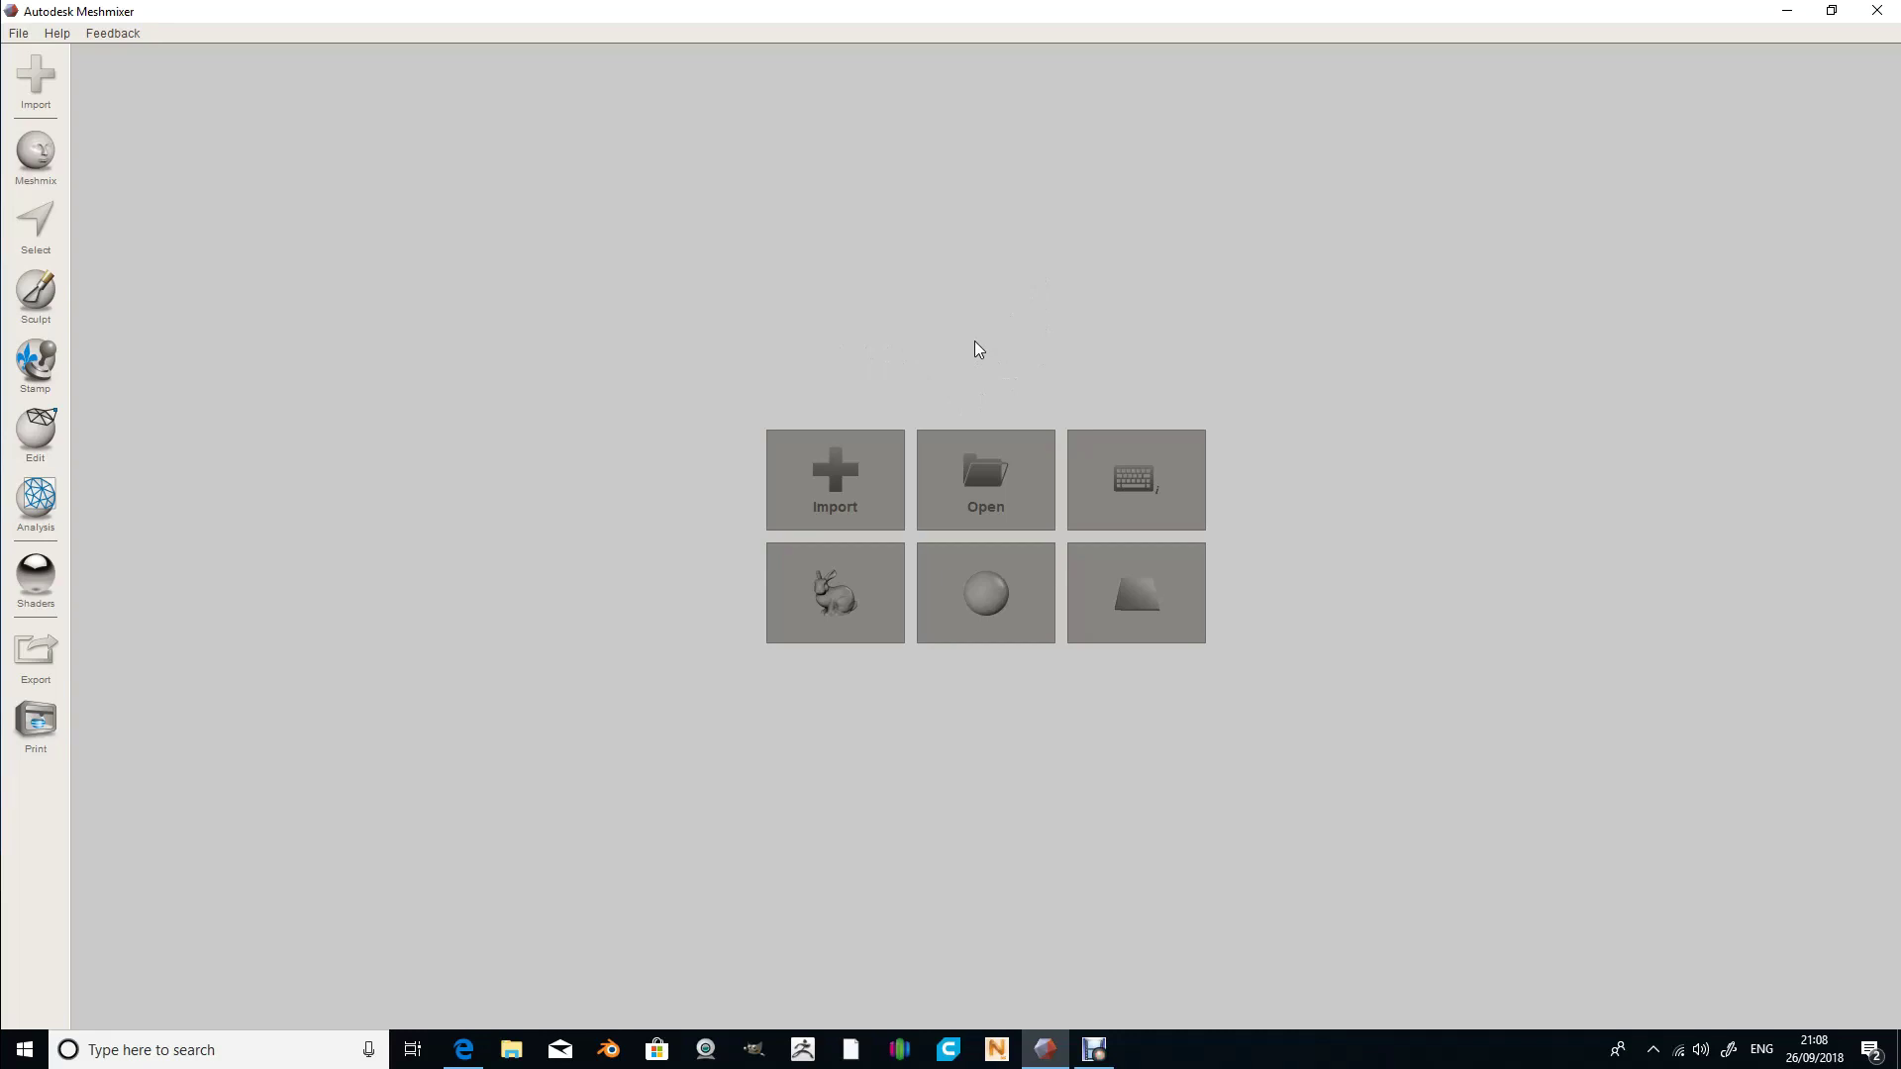
{"action": "left_click", "coordinate": [835, 481]}
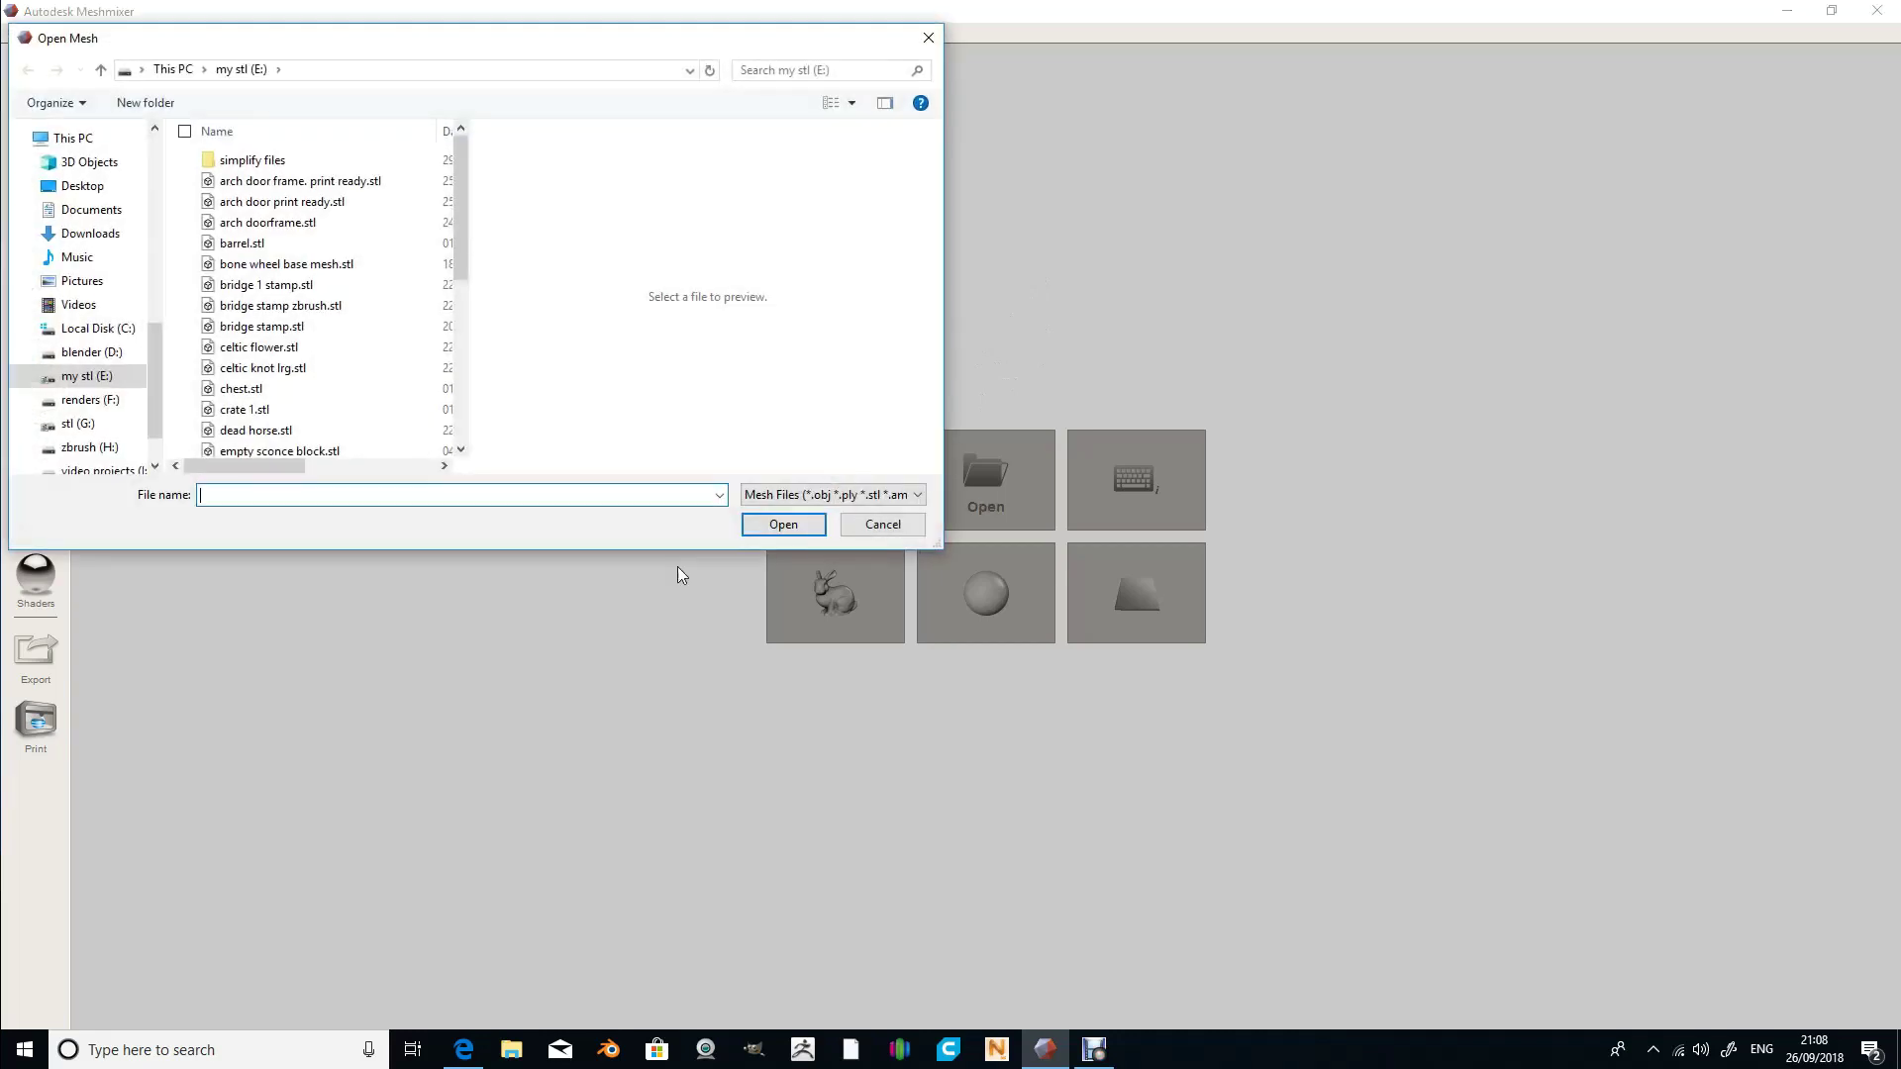
{"action": "scroll", "coordinate": [340, 281], "scroll_direction": "down", "scroll_amount": 3}
{"action": "scroll", "coordinate": [340, 280], "scroll_direction": "down", "scroll_amount": 1}
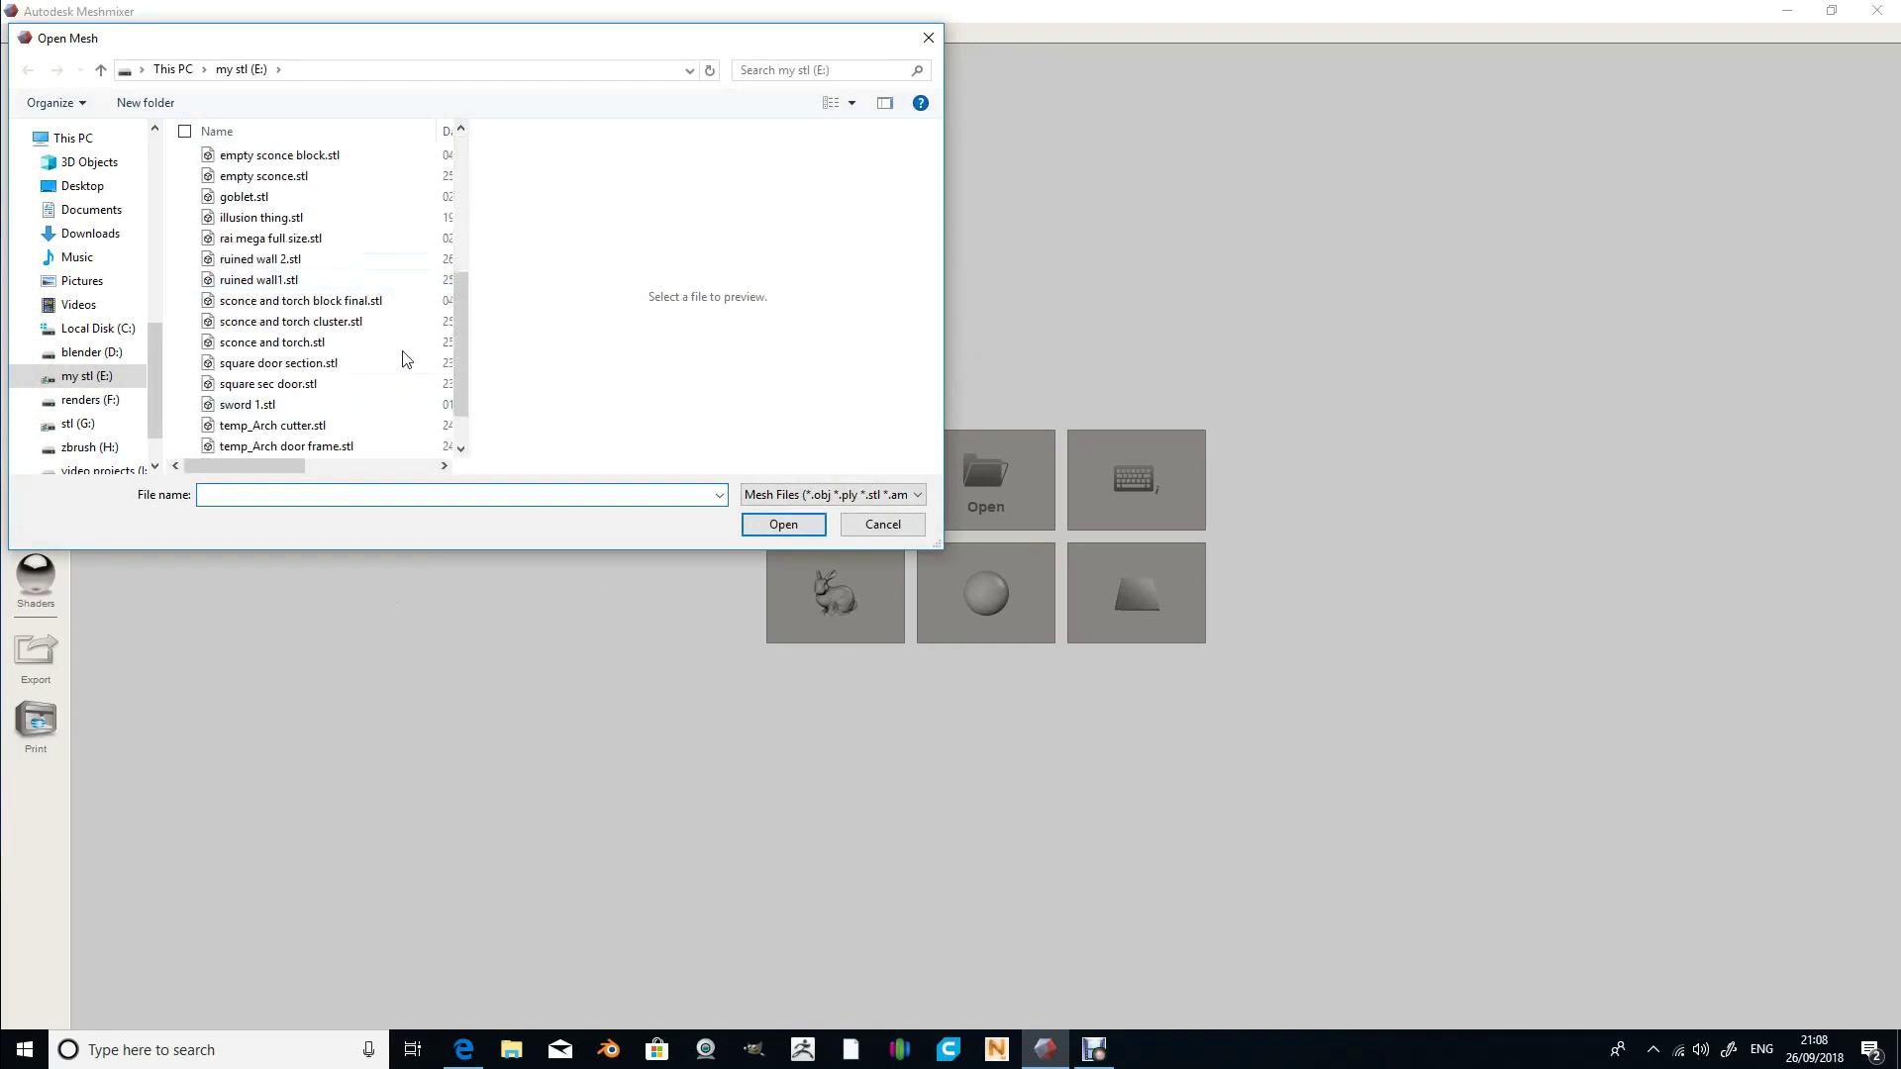
{"action": "left_click", "coordinate": [260, 280]}
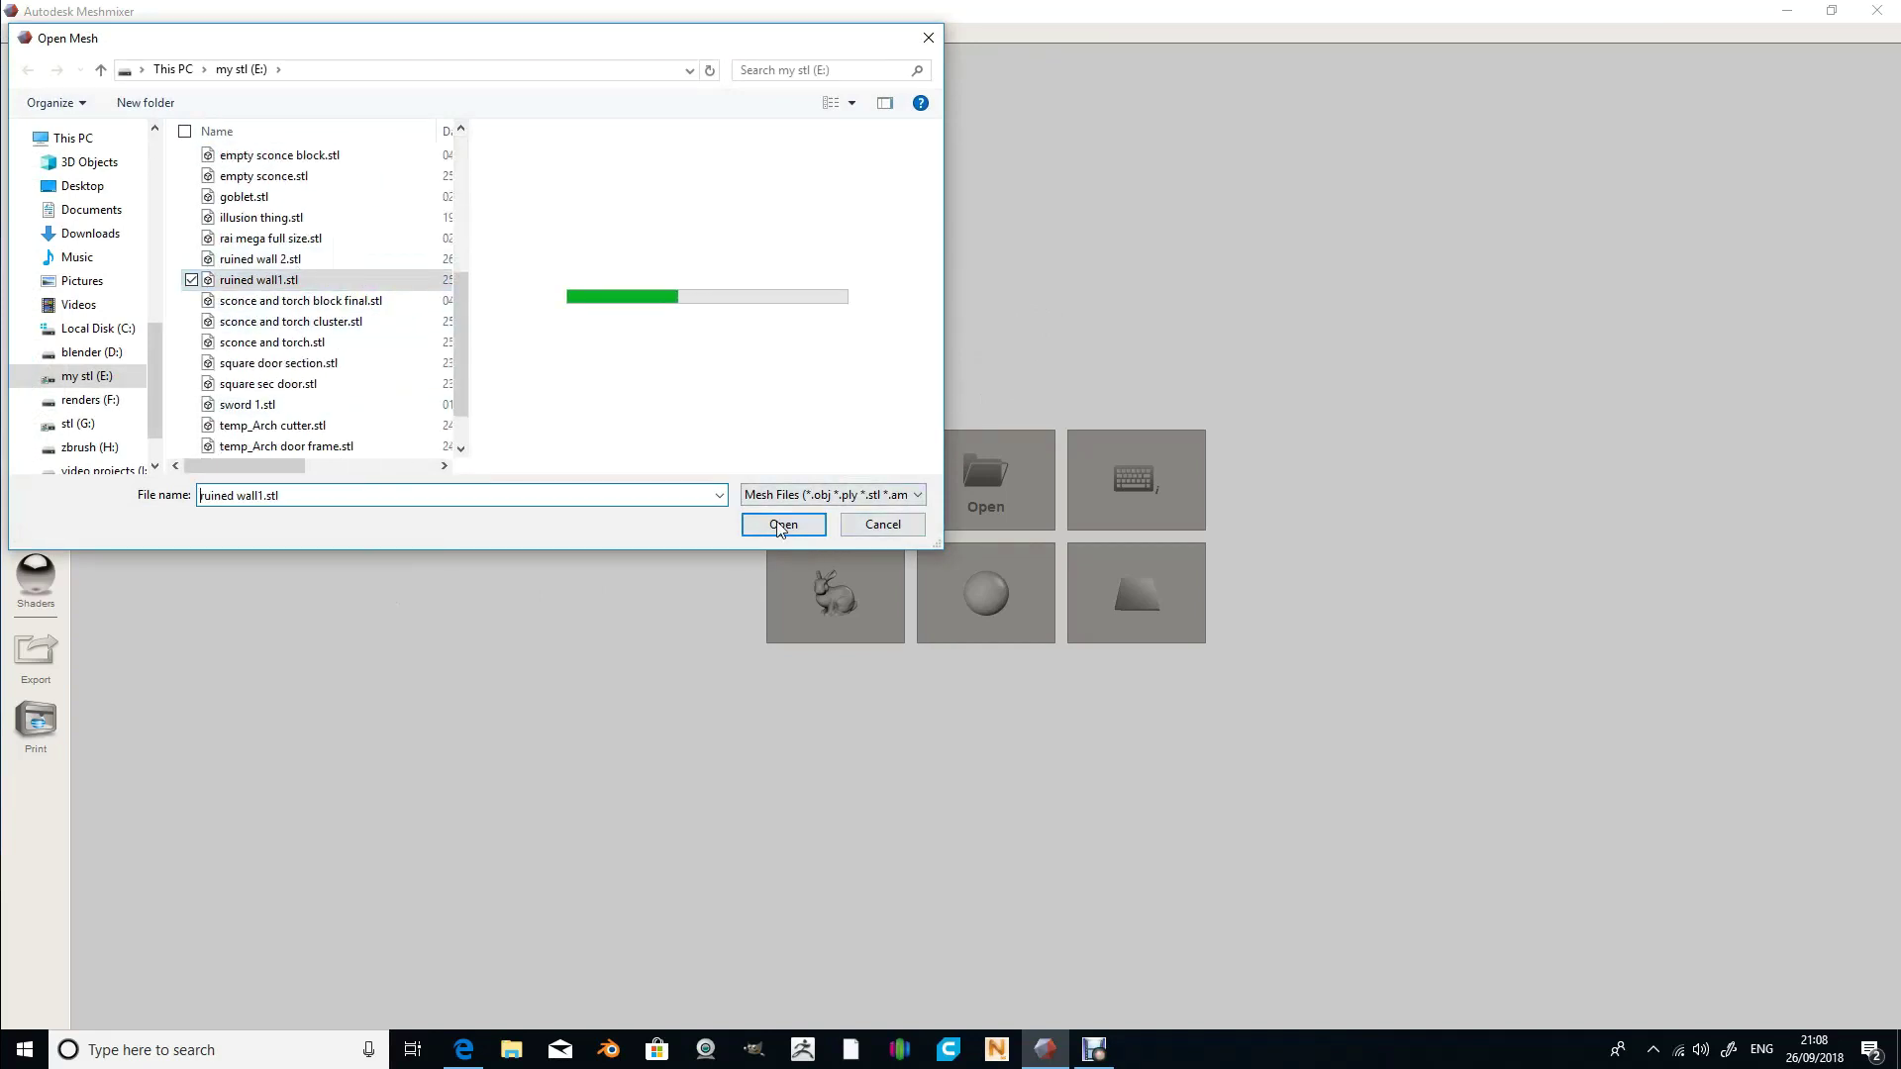
{"action": "left_click", "coordinate": [783, 524]}
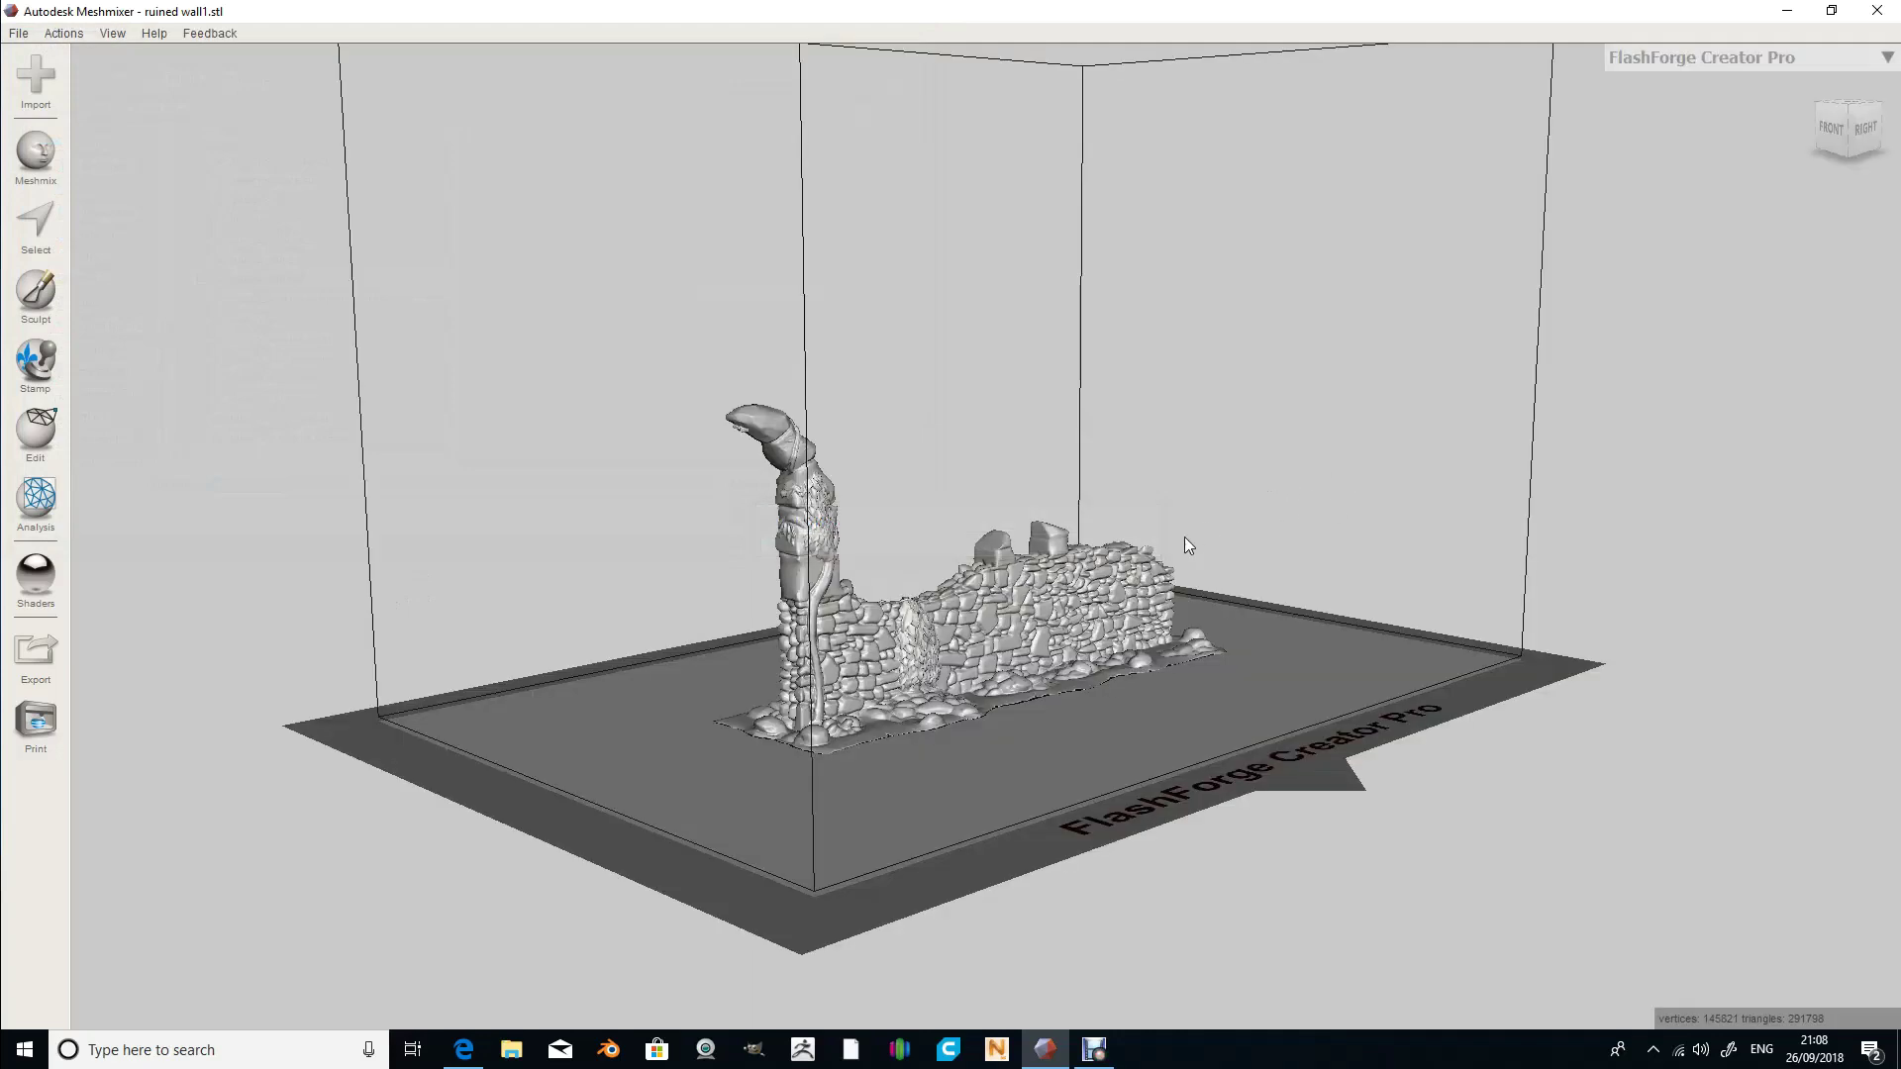
{"action": "right_click_drag", "start_coordinate": [1093, 470], "coordinate": [995, 463]}
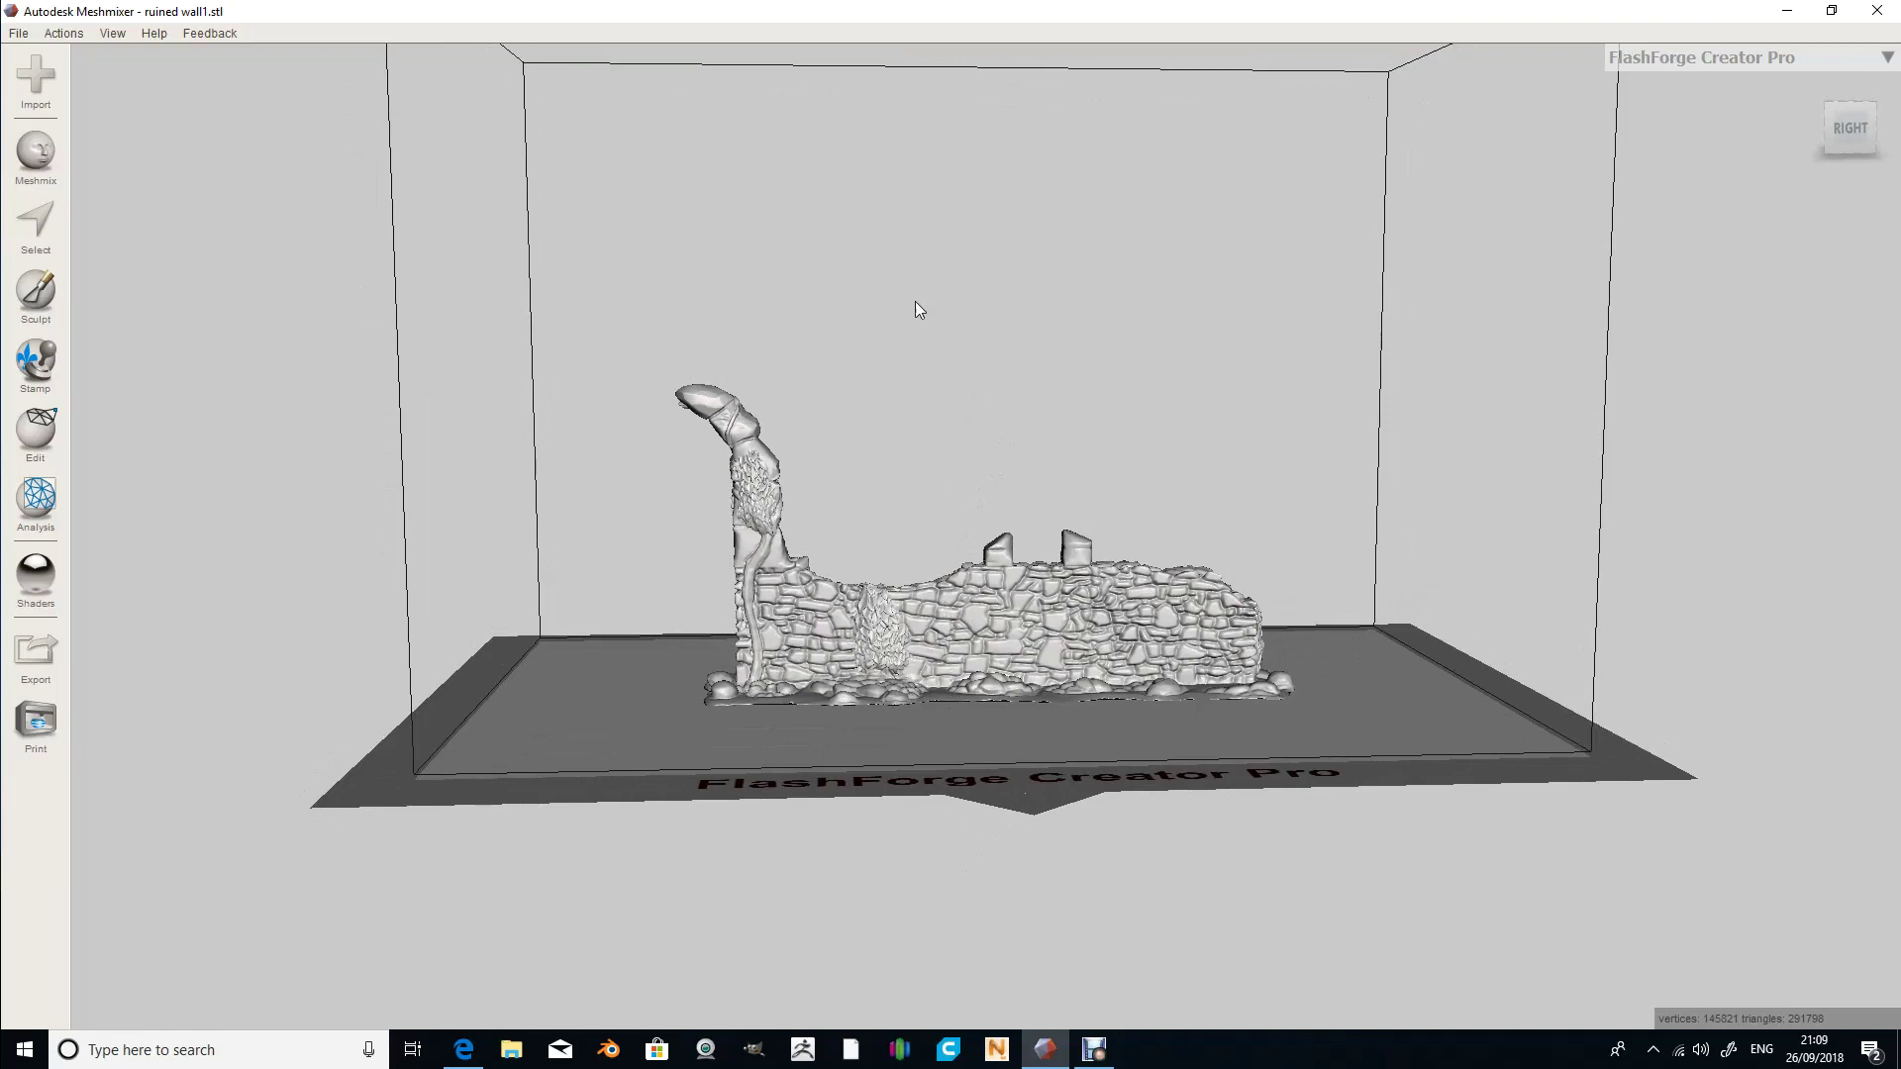
{"action": "left_click", "coordinate": [33, 427]}
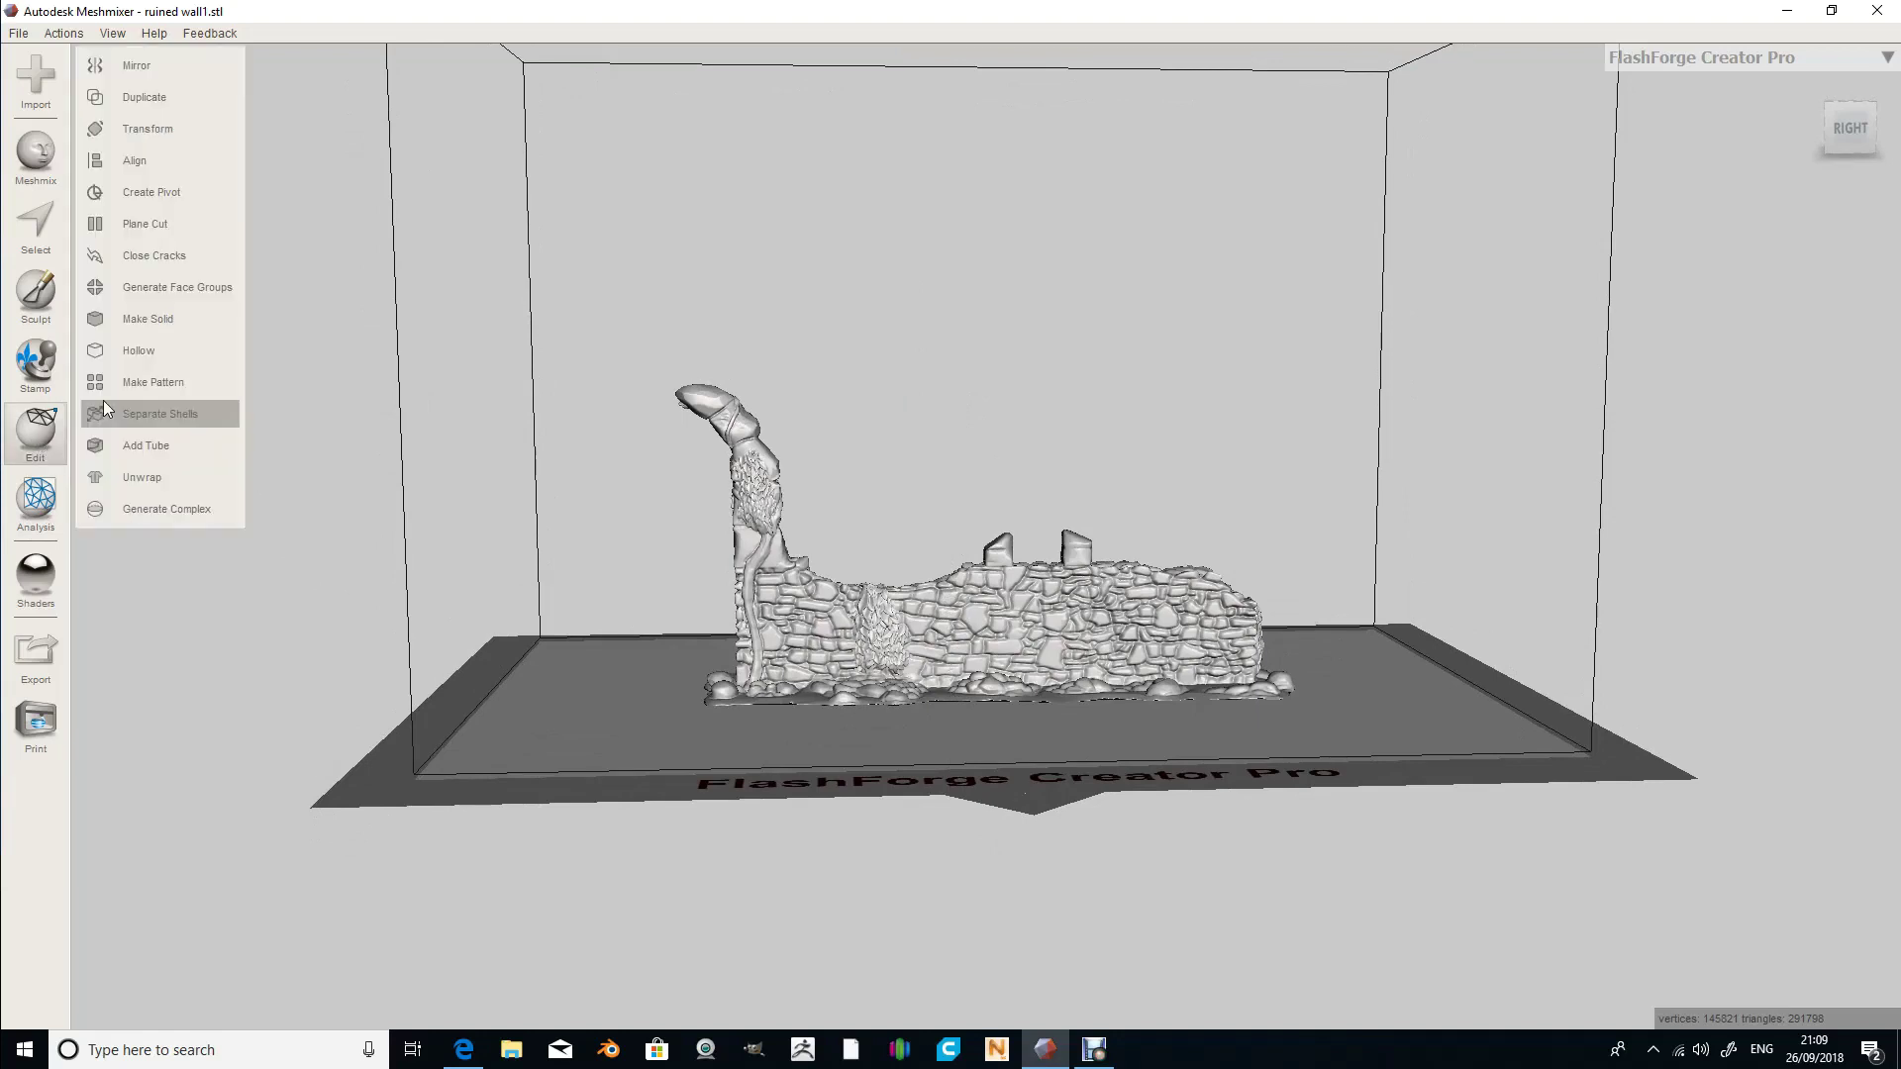
- Start a Plane Cut and drag the cut plane until it stands near-vertical through the wall's middle
{"action": "left_click", "coordinate": [137, 224]}
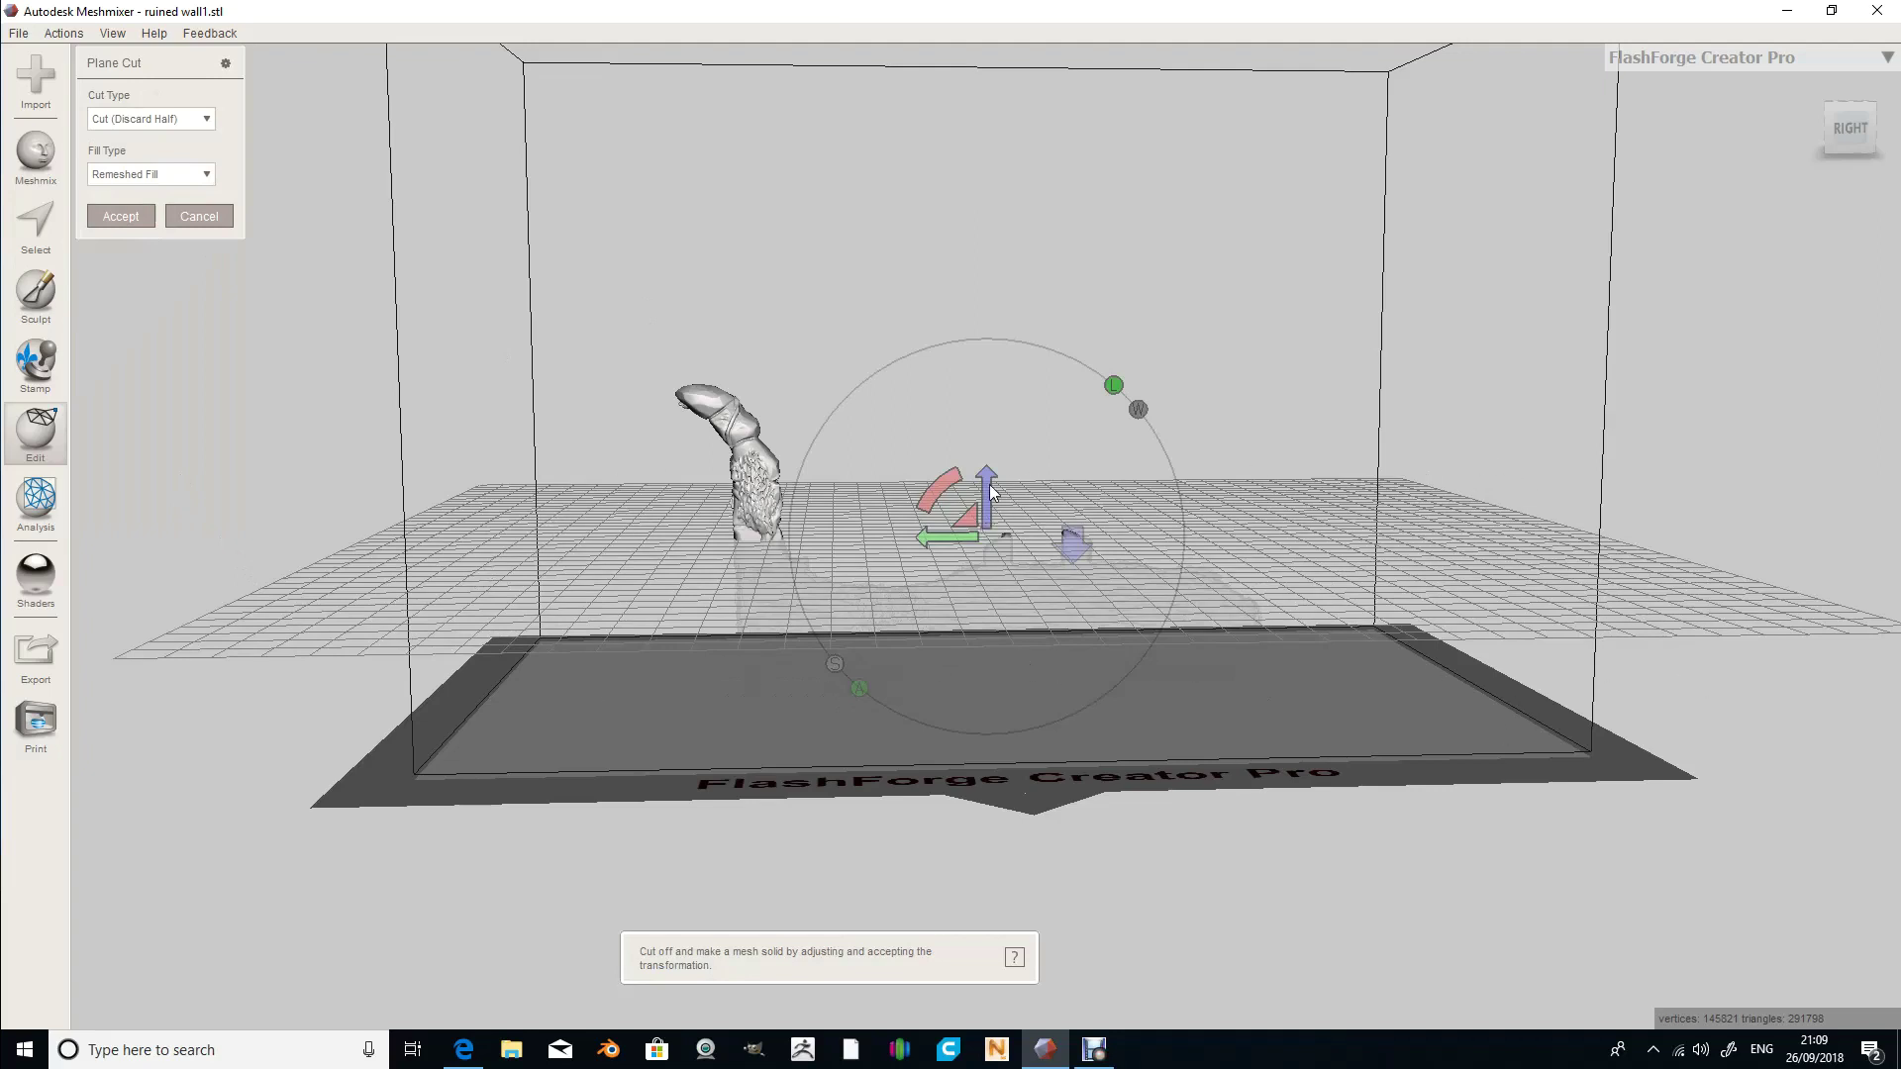
{"action": "mouse_move", "coordinate": [989, 484]}
{"action": "left_mouse_down"}
{"action": "mouse_move", "coordinate": [1004, 584]}
{"action": "mouse_move", "coordinate": [1007, 514]}
{"action": "mouse_move", "coordinate": [1018, 557]}
{"action": "mouse_move", "coordinate": [1020, 533]}
{"action": "mouse_move", "coordinate": [982, 467]}
{"action": "left_mouse_up"}
{"action": "left_click_drag", "start_coordinate": [893, 293], "coordinate": [987, 919]}
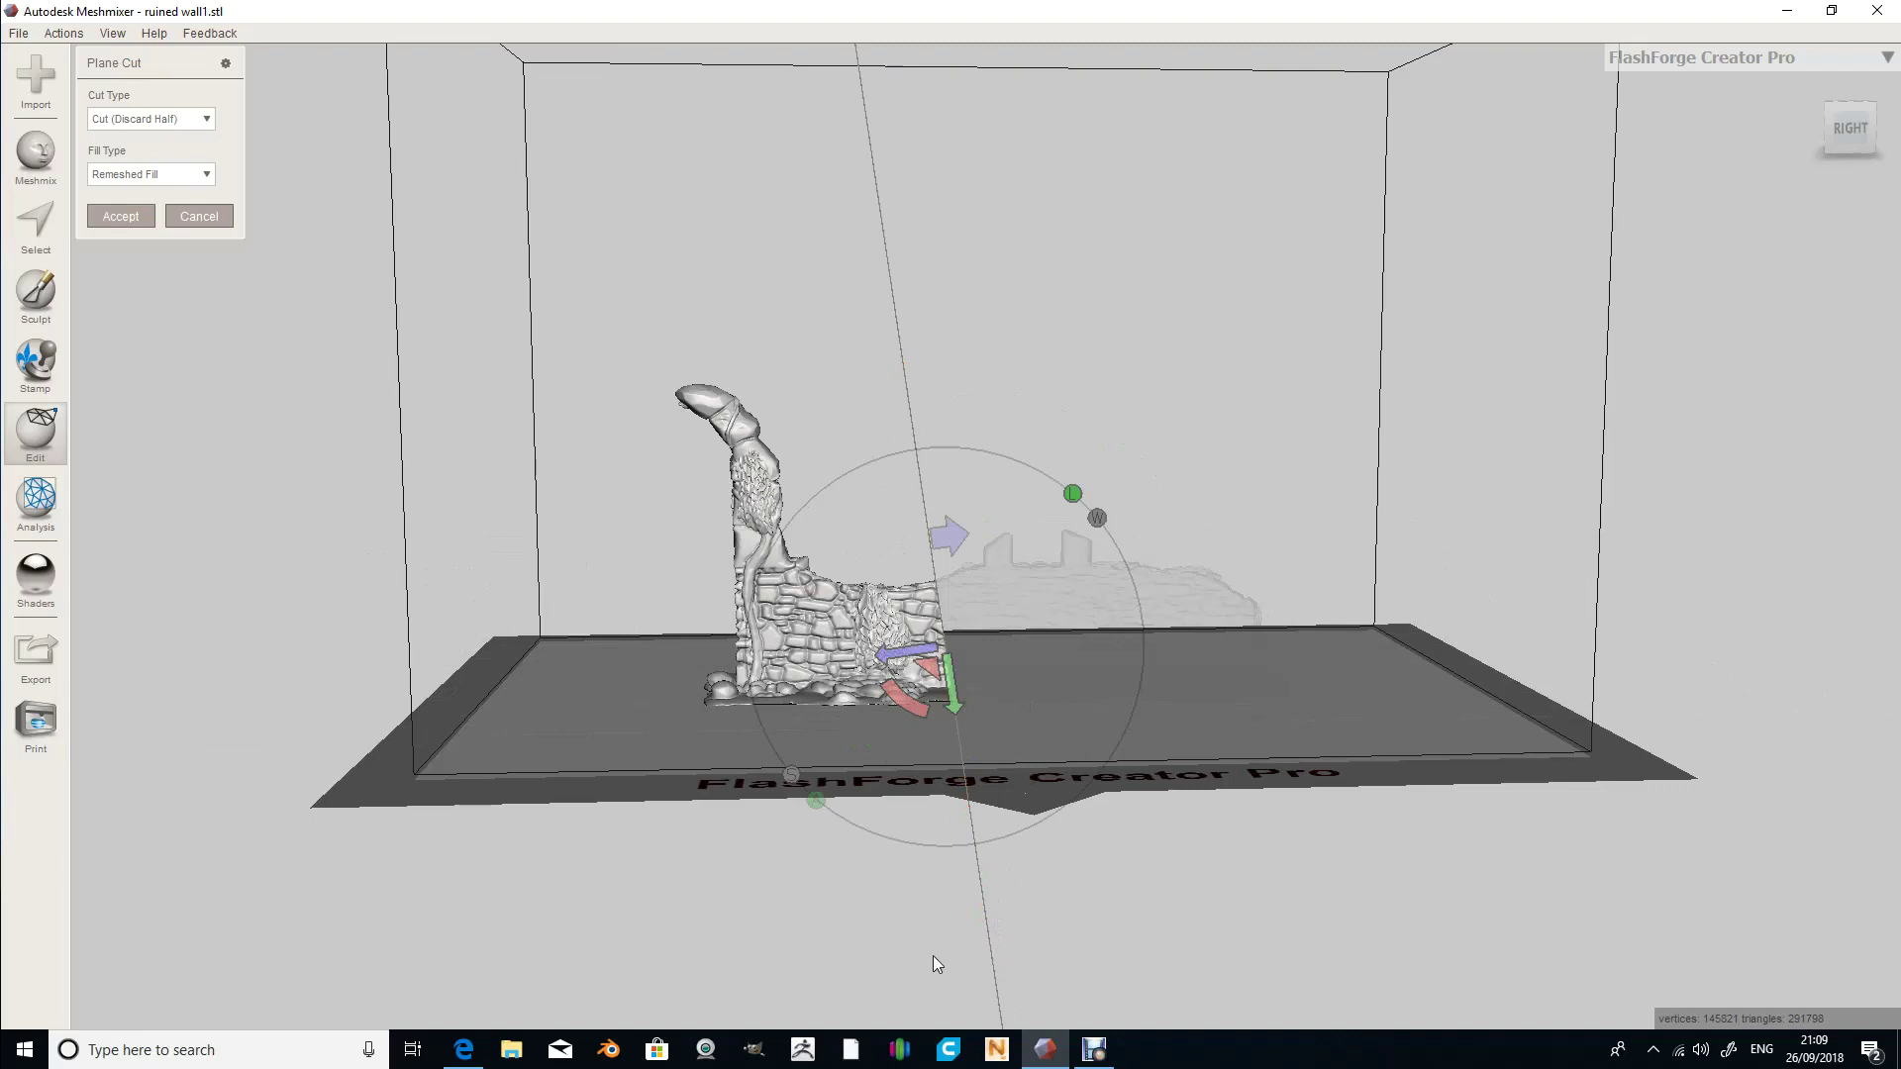
{"action": "left_click_drag", "start_coordinate": [933, 954], "coordinate": [923, 261]}
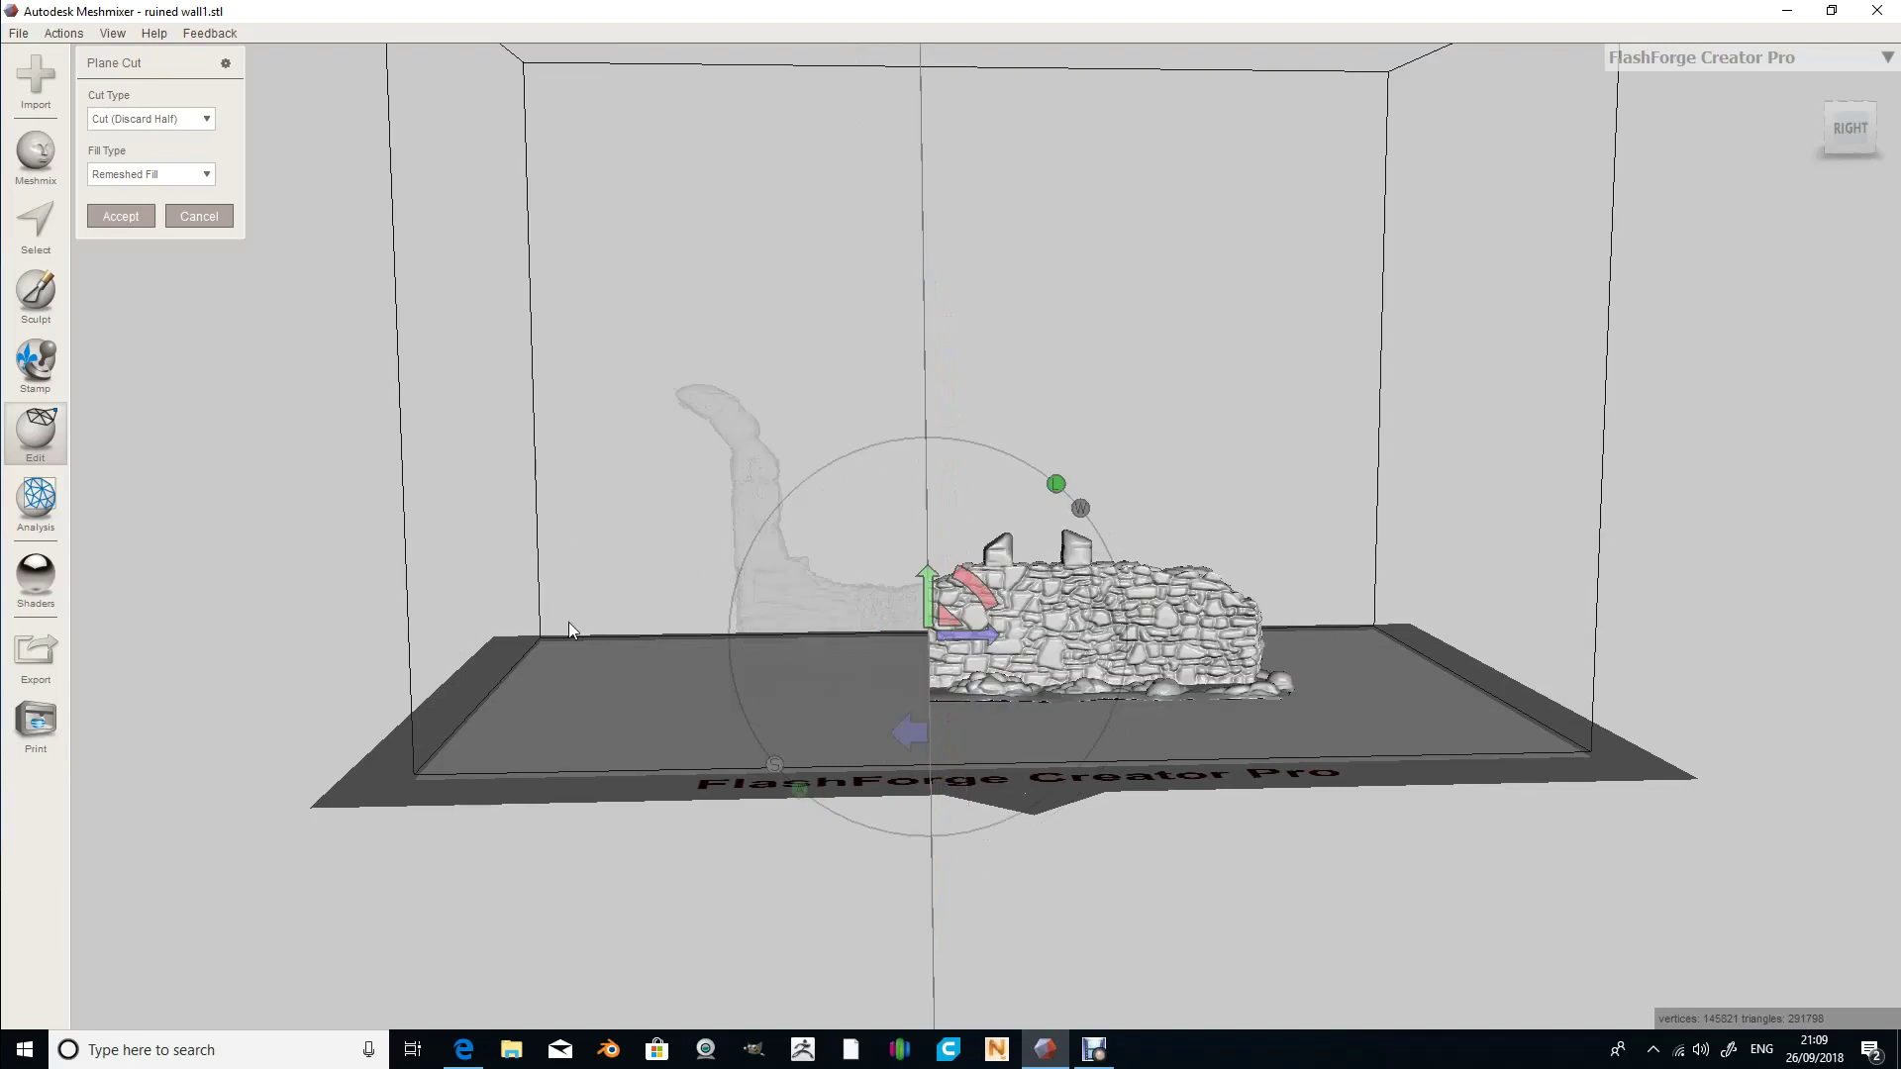
{"action": "left_click_drag", "start_coordinate": [554, 597], "coordinate": [1735, 600]}
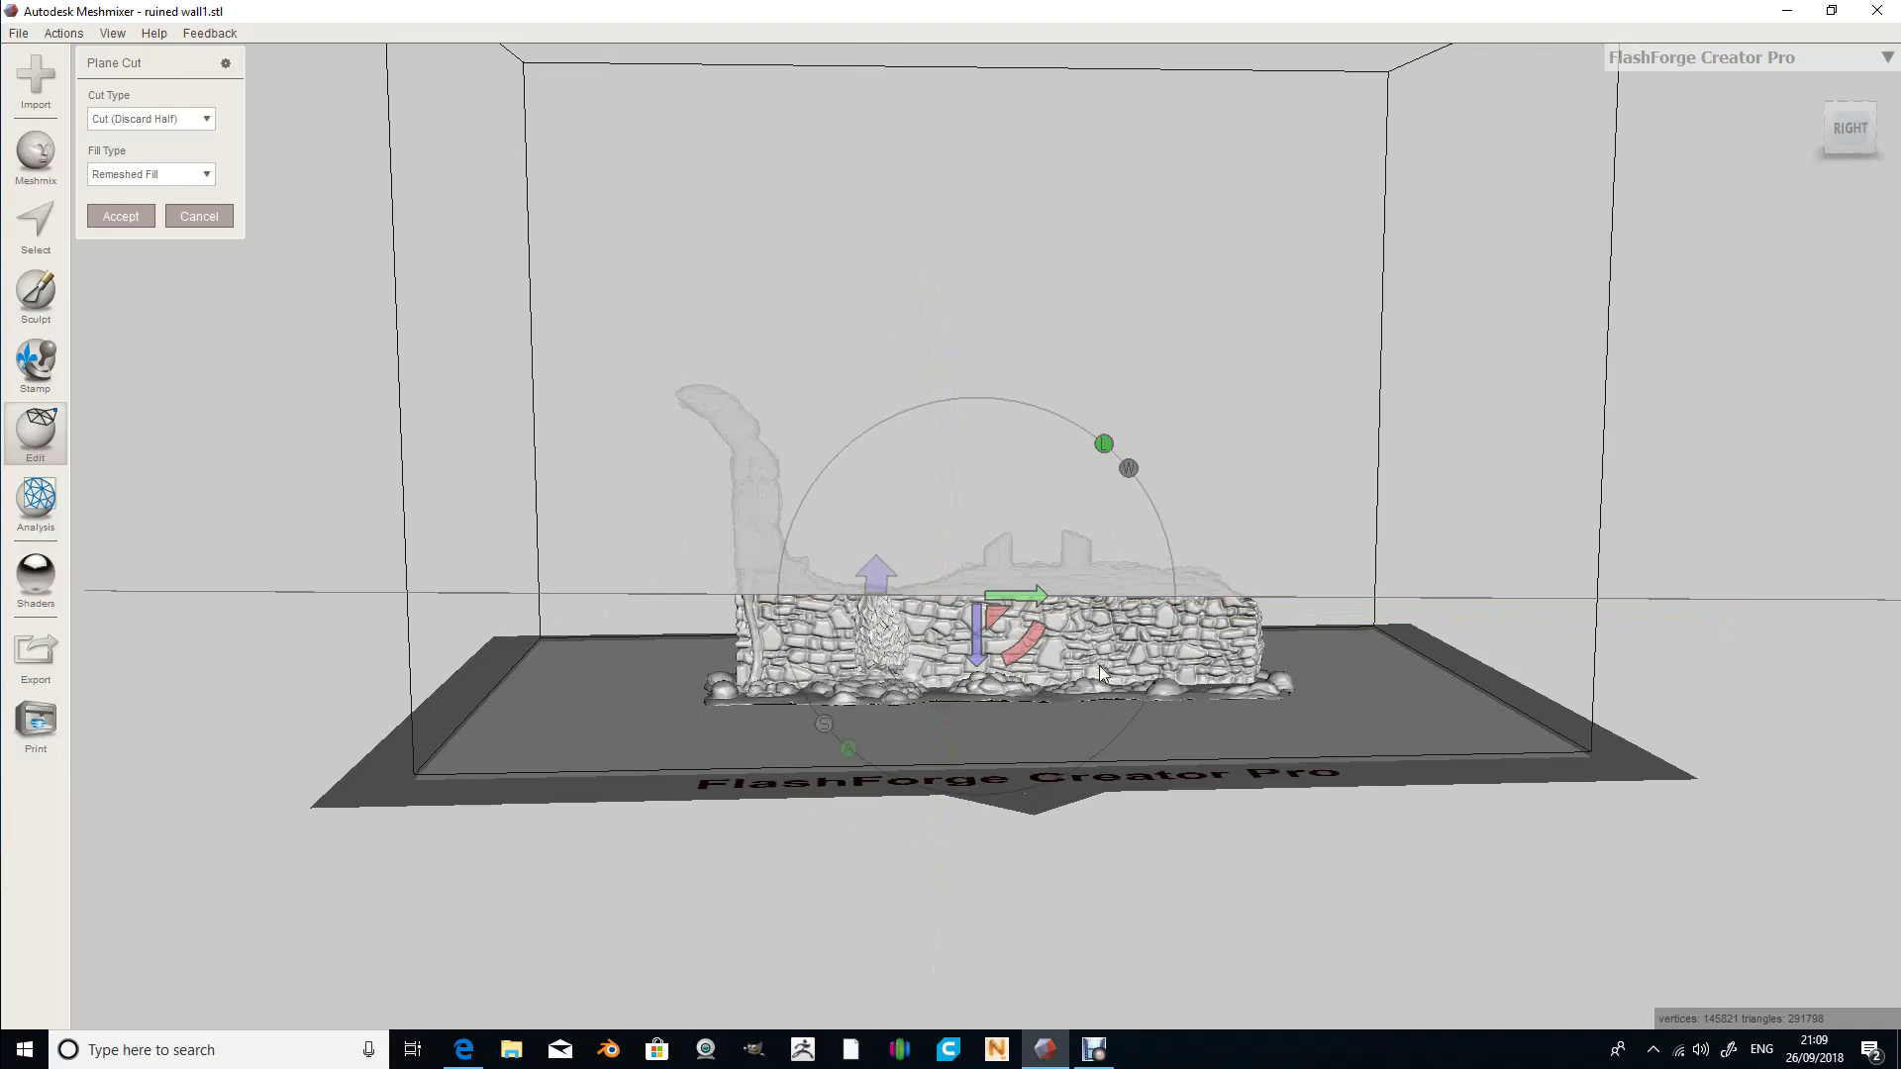
{"action": "left_click_drag", "start_coordinate": [874, 364], "coordinate": [1020, 1060]}
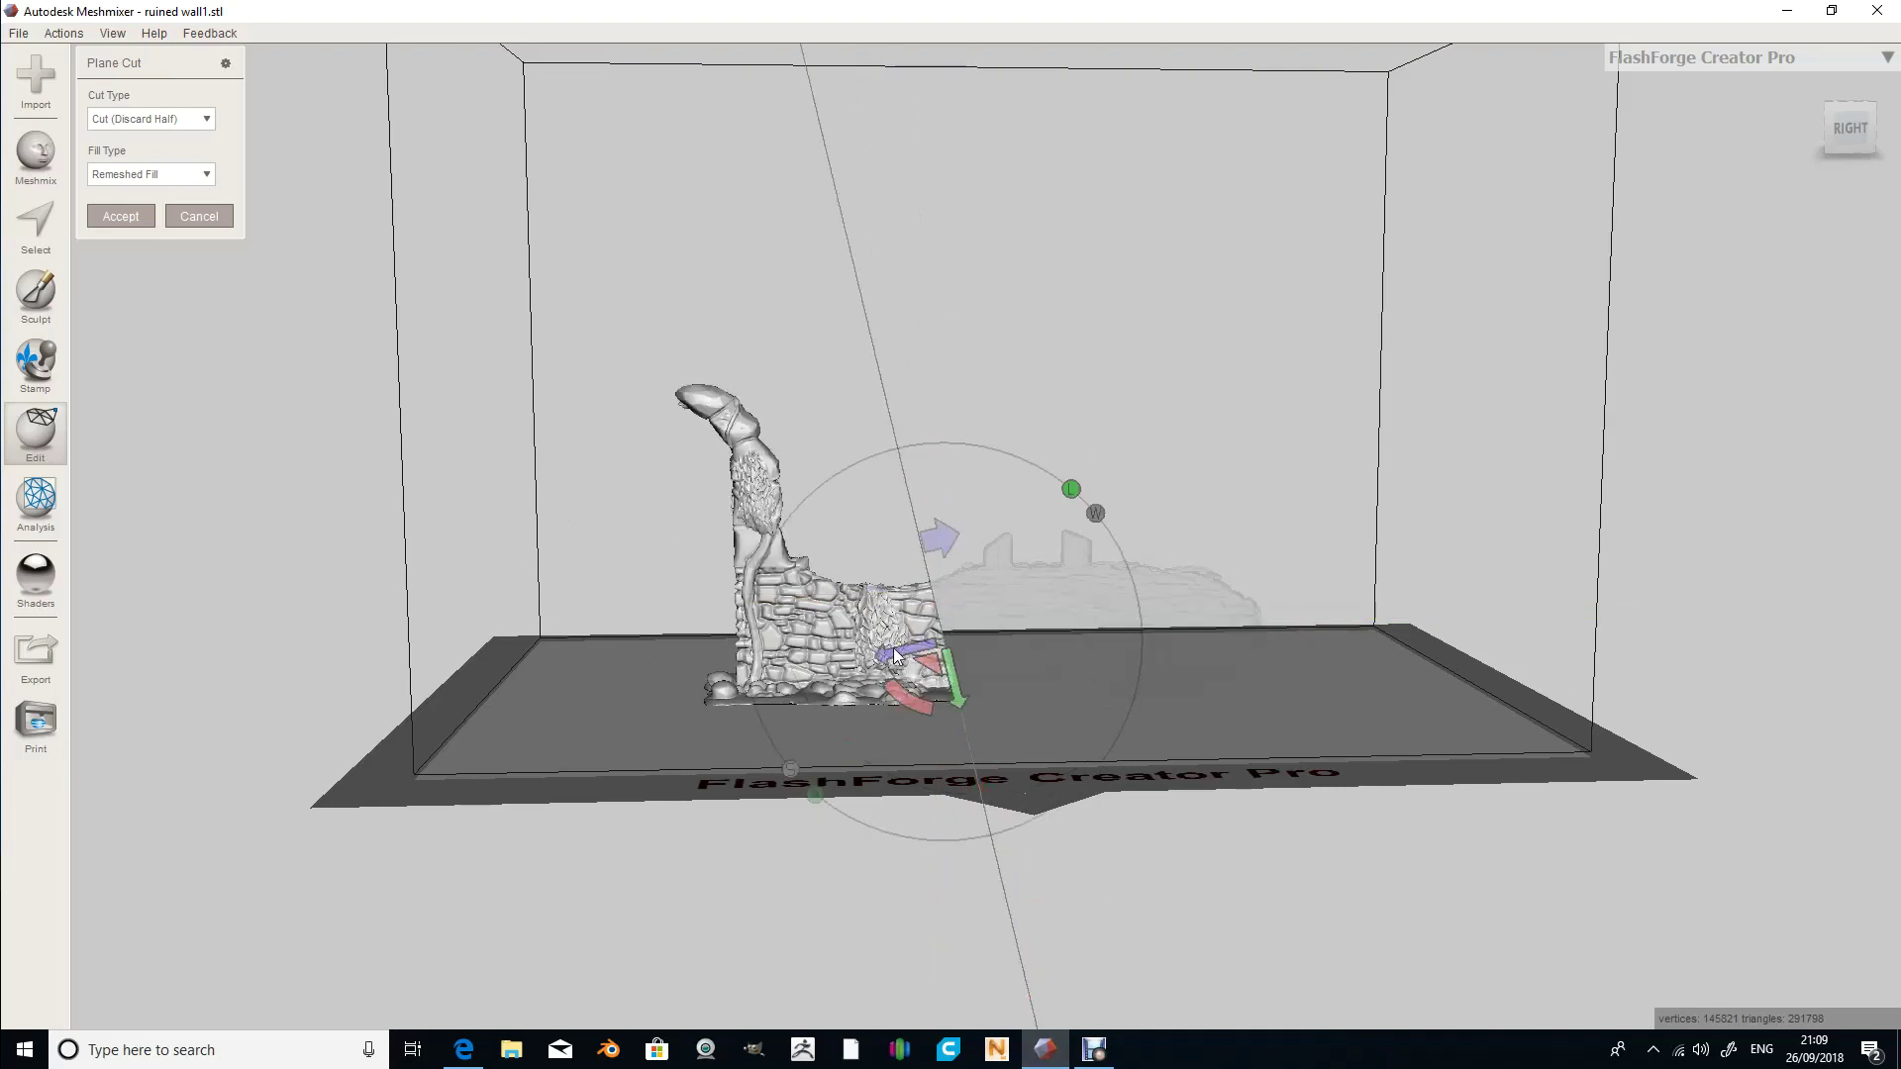
- Restart the Plane Cut, tilt the plane to -2.89° and position it upright through the wall
{"action": "left_click", "coordinate": [217, 217]}
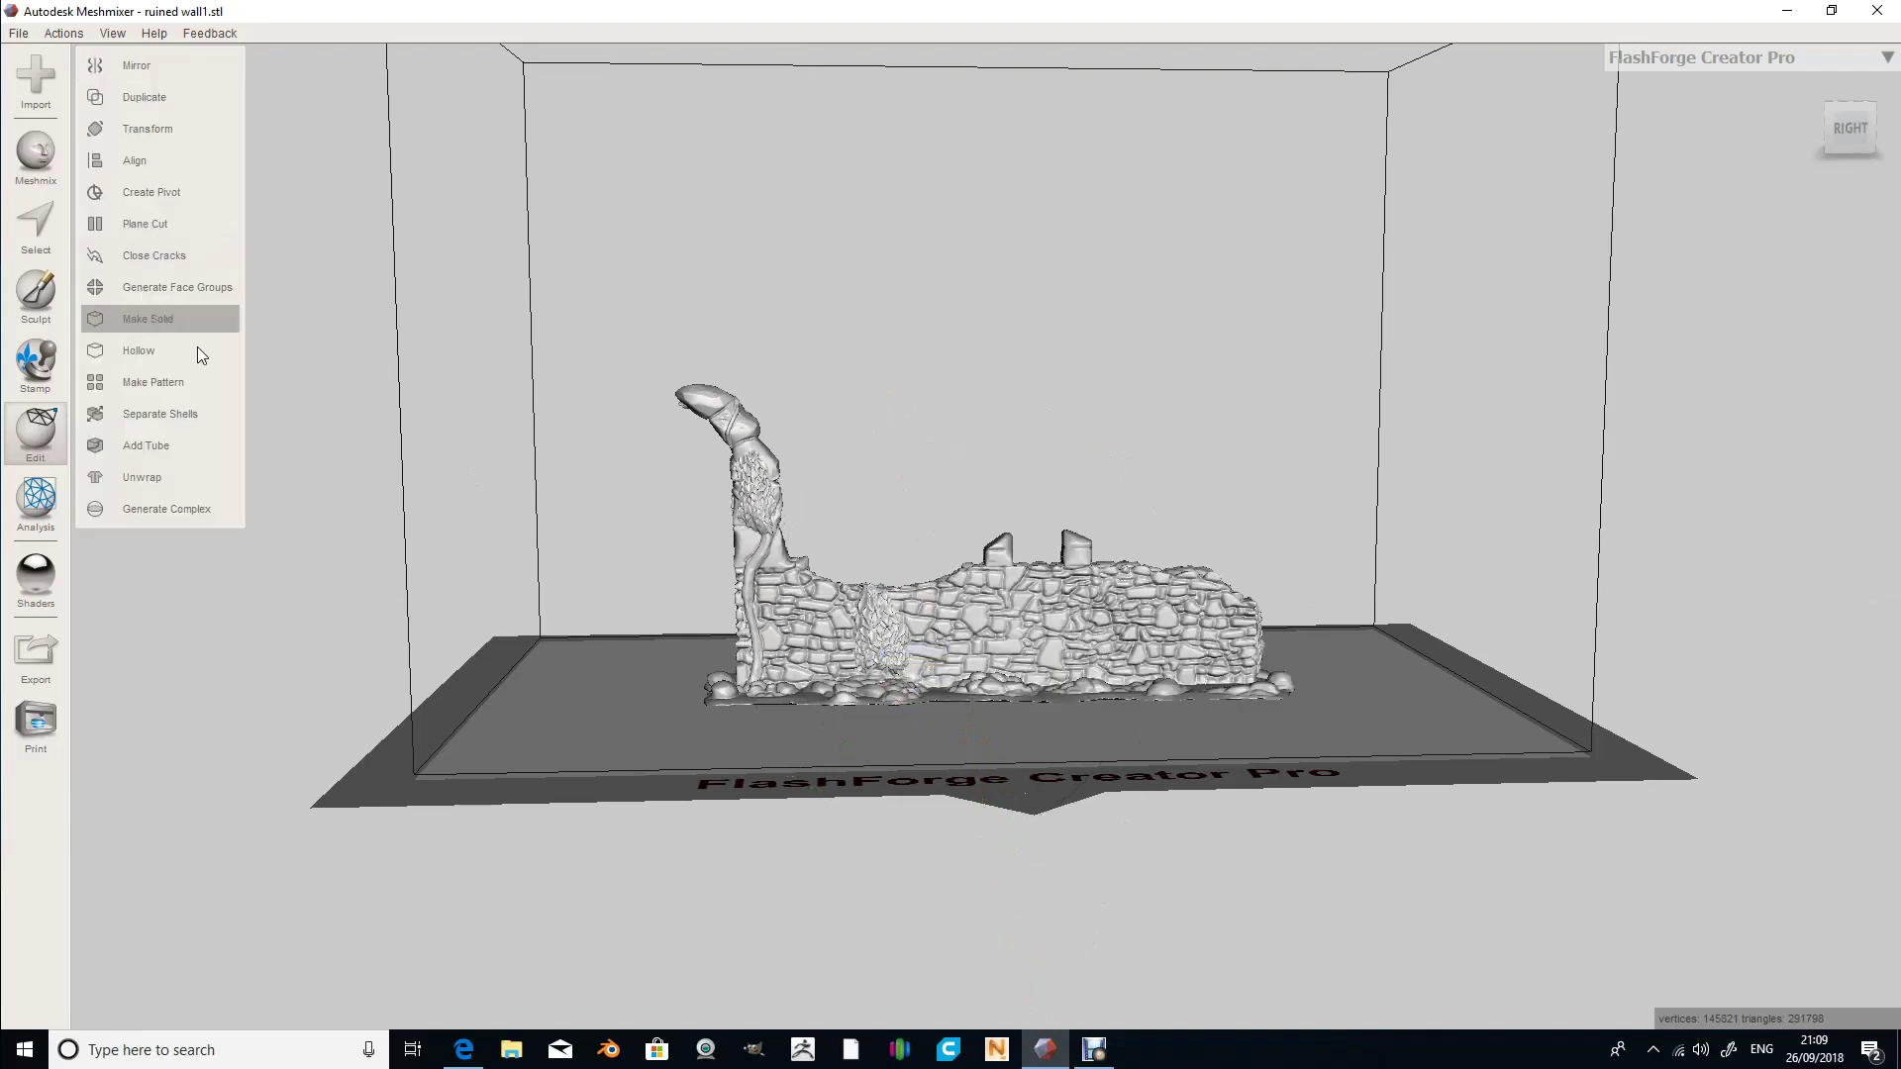
{"action": "left_click", "coordinate": [151, 223]}
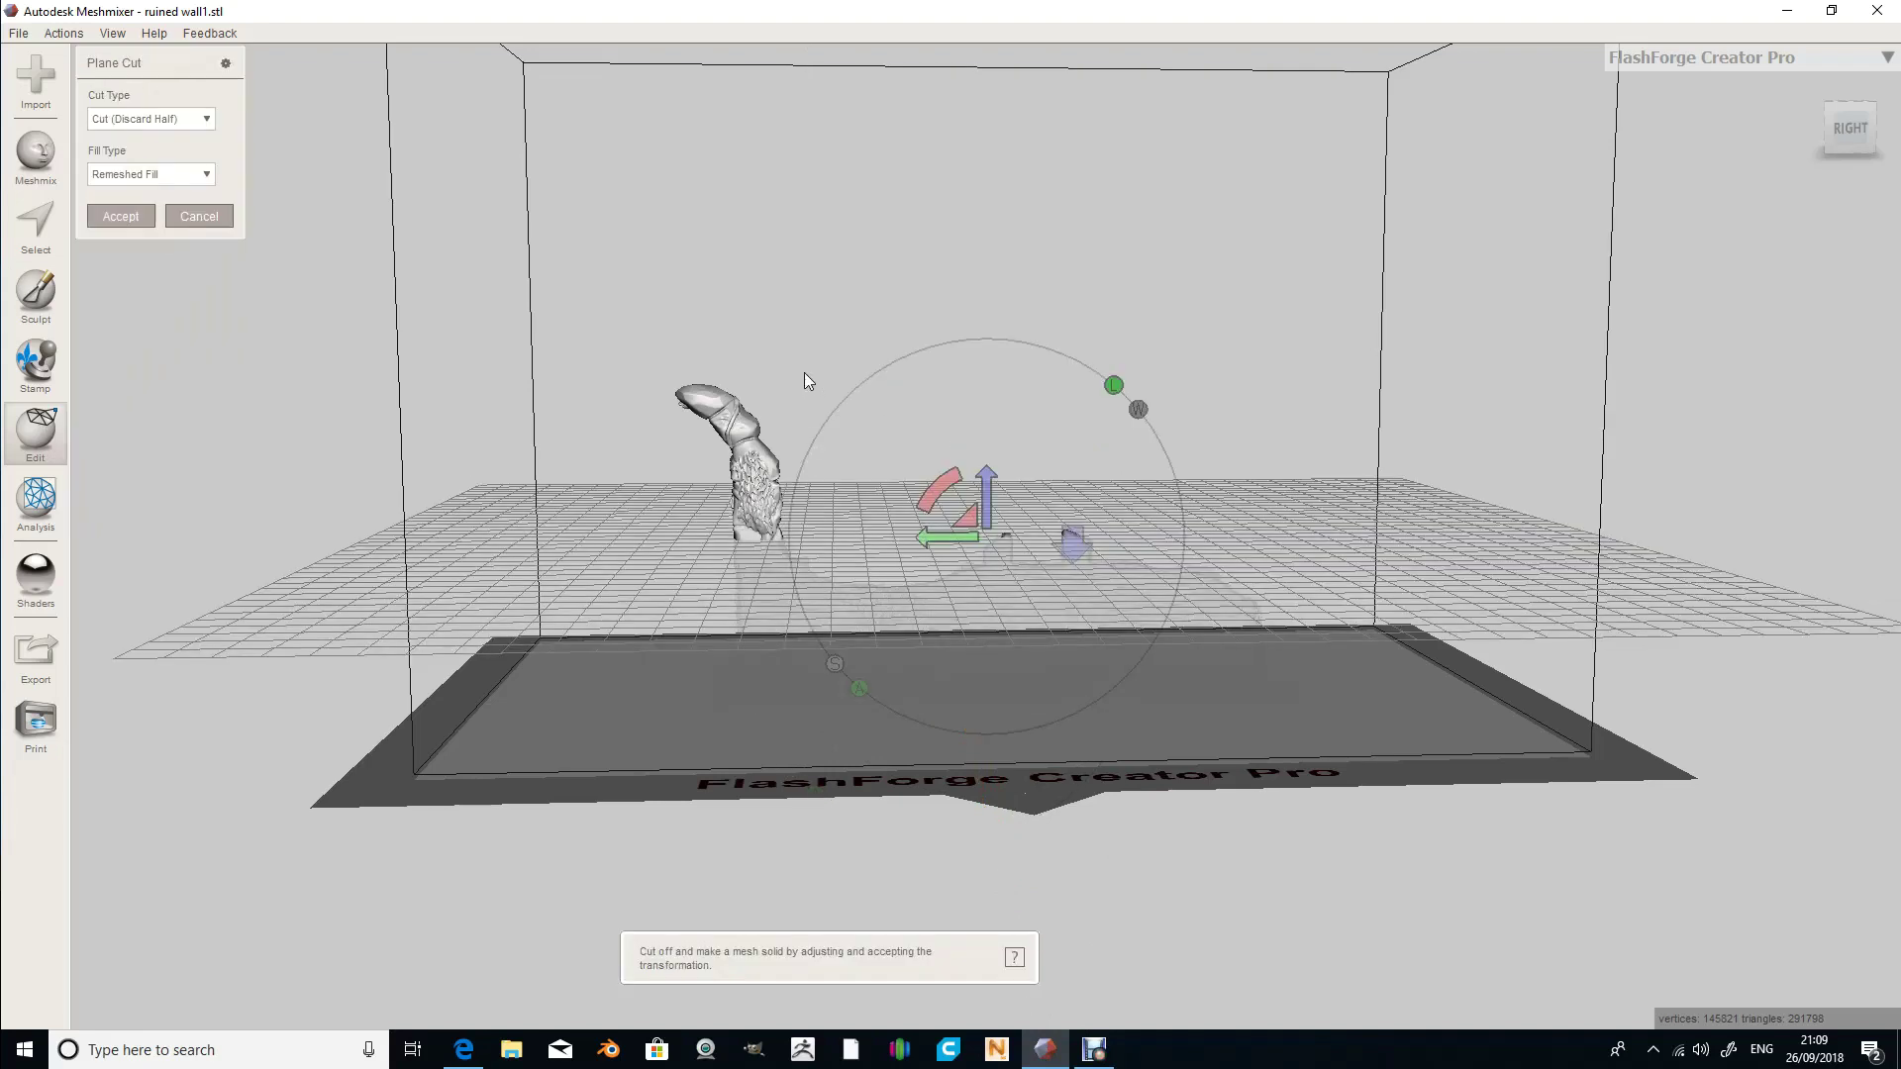
{"action": "left_click_drag", "start_coordinate": [940, 485], "coordinate": [873, 641]}
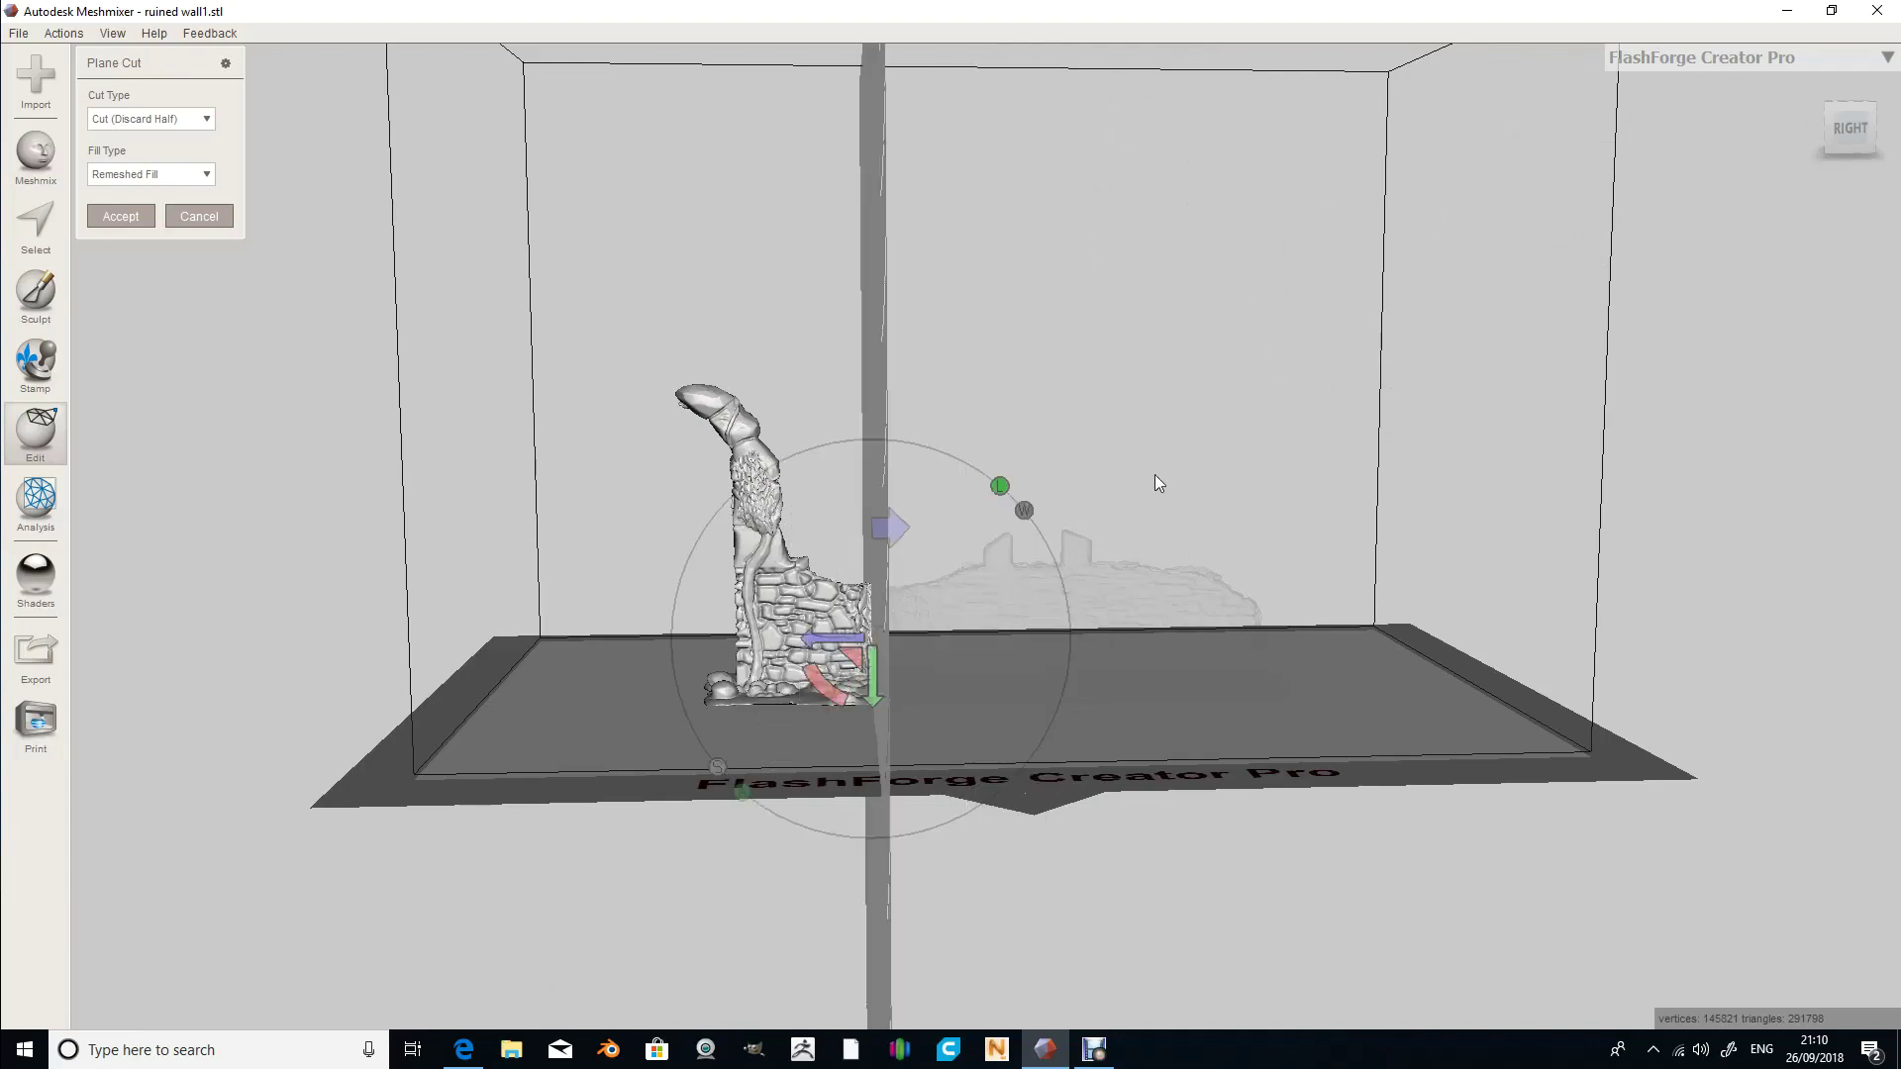
{"action": "right_click_drag", "start_coordinate": [1158, 483], "coordinate": [920, 647]}
{"action": "left_click_drag", "start_coordinate": [818, 649], "coordinate": [899, 656]}
{"action": "right_click_drag", "start_coordinate": [1168, 662], "coordinate": [1329, 588]}
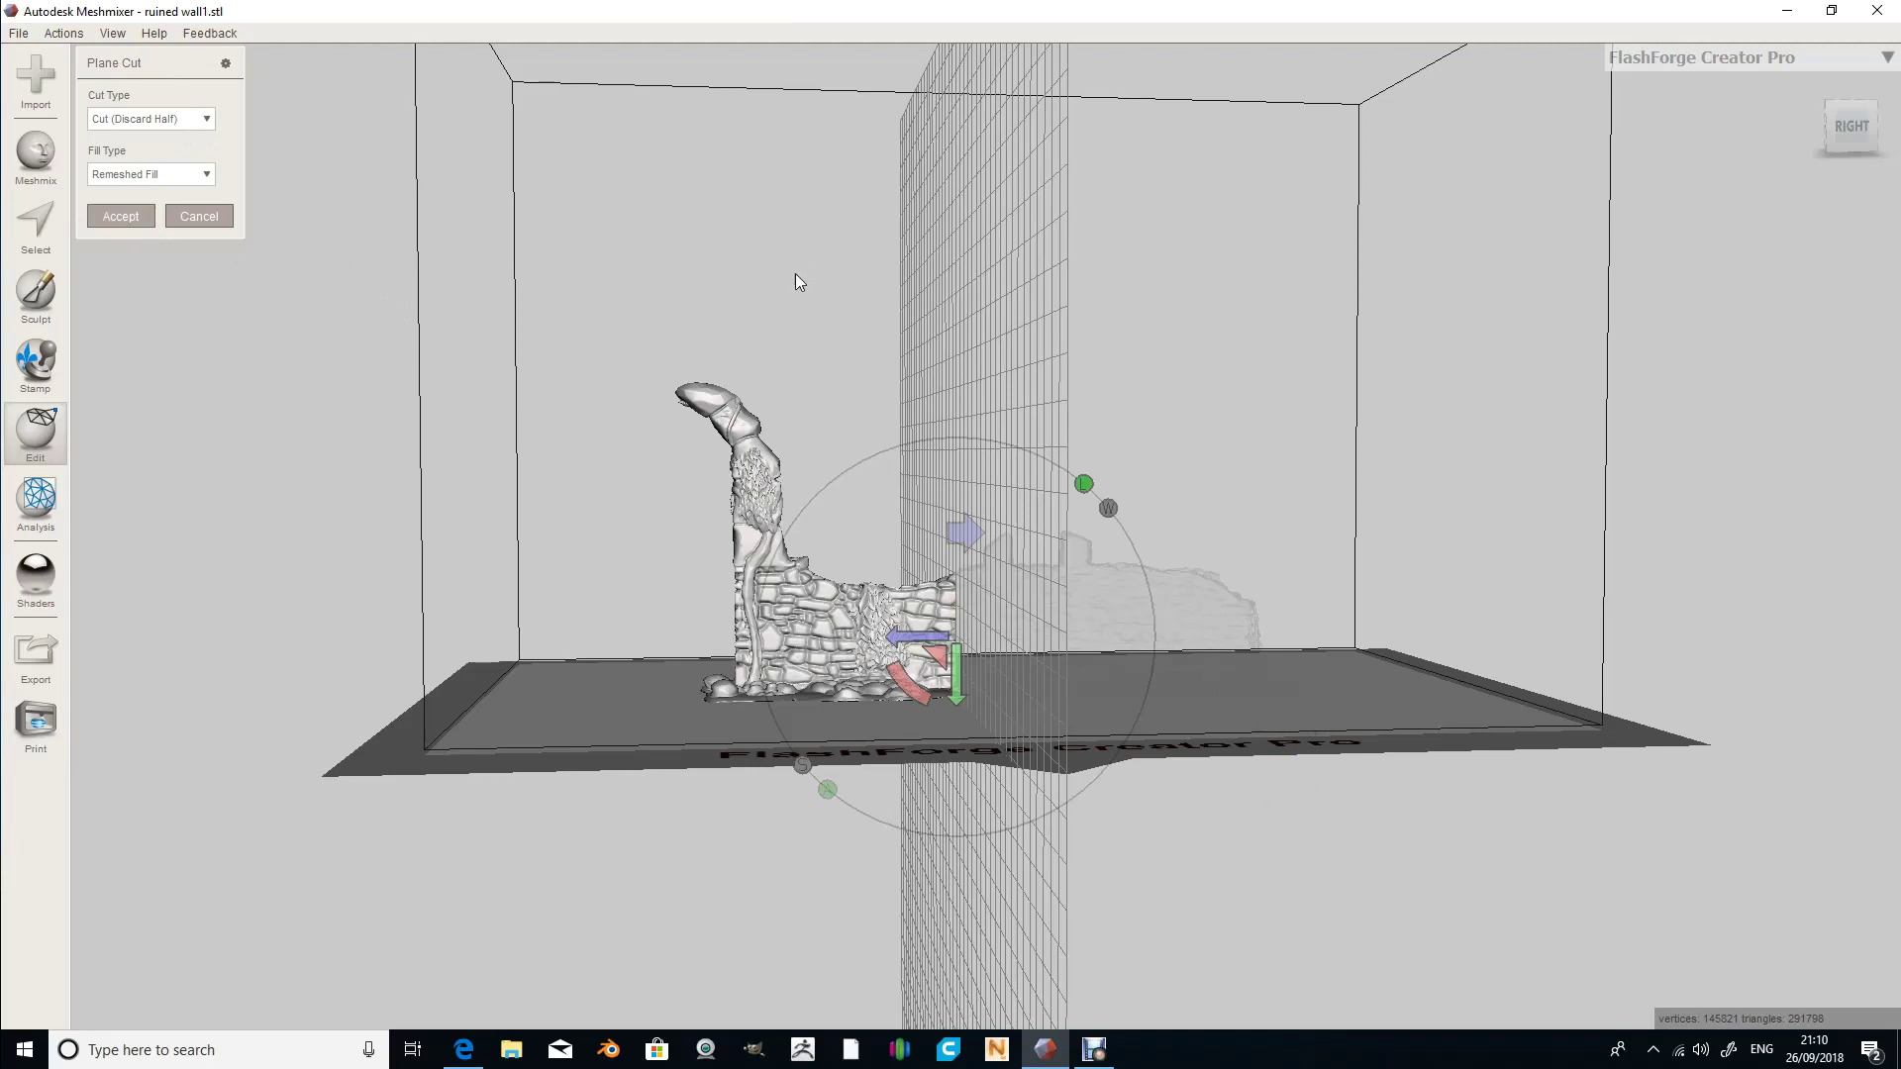
- Set the cut type to Slice (Keep Both), check the result and accept the cut
{"action": "left_click", "coordinate": [180, 118]}
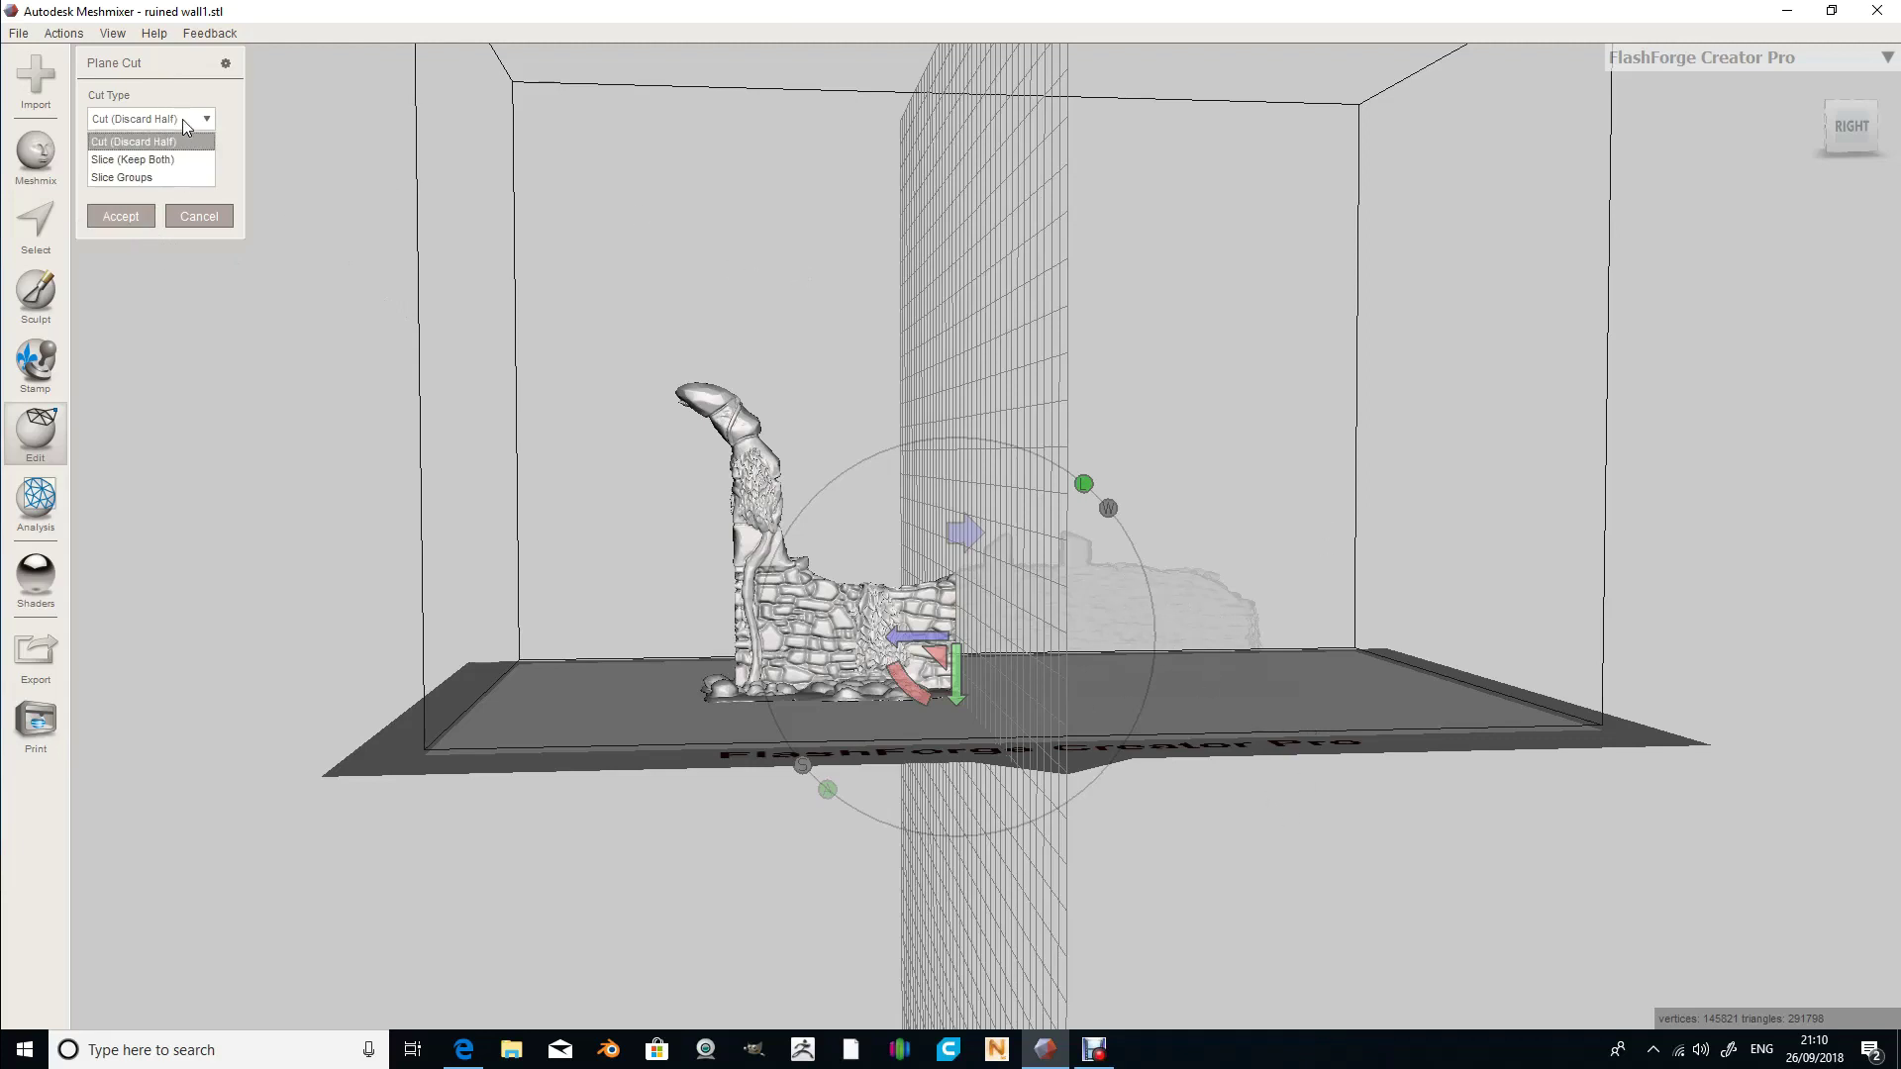
{"action": "left_click", "coordinate": [152, 158]}
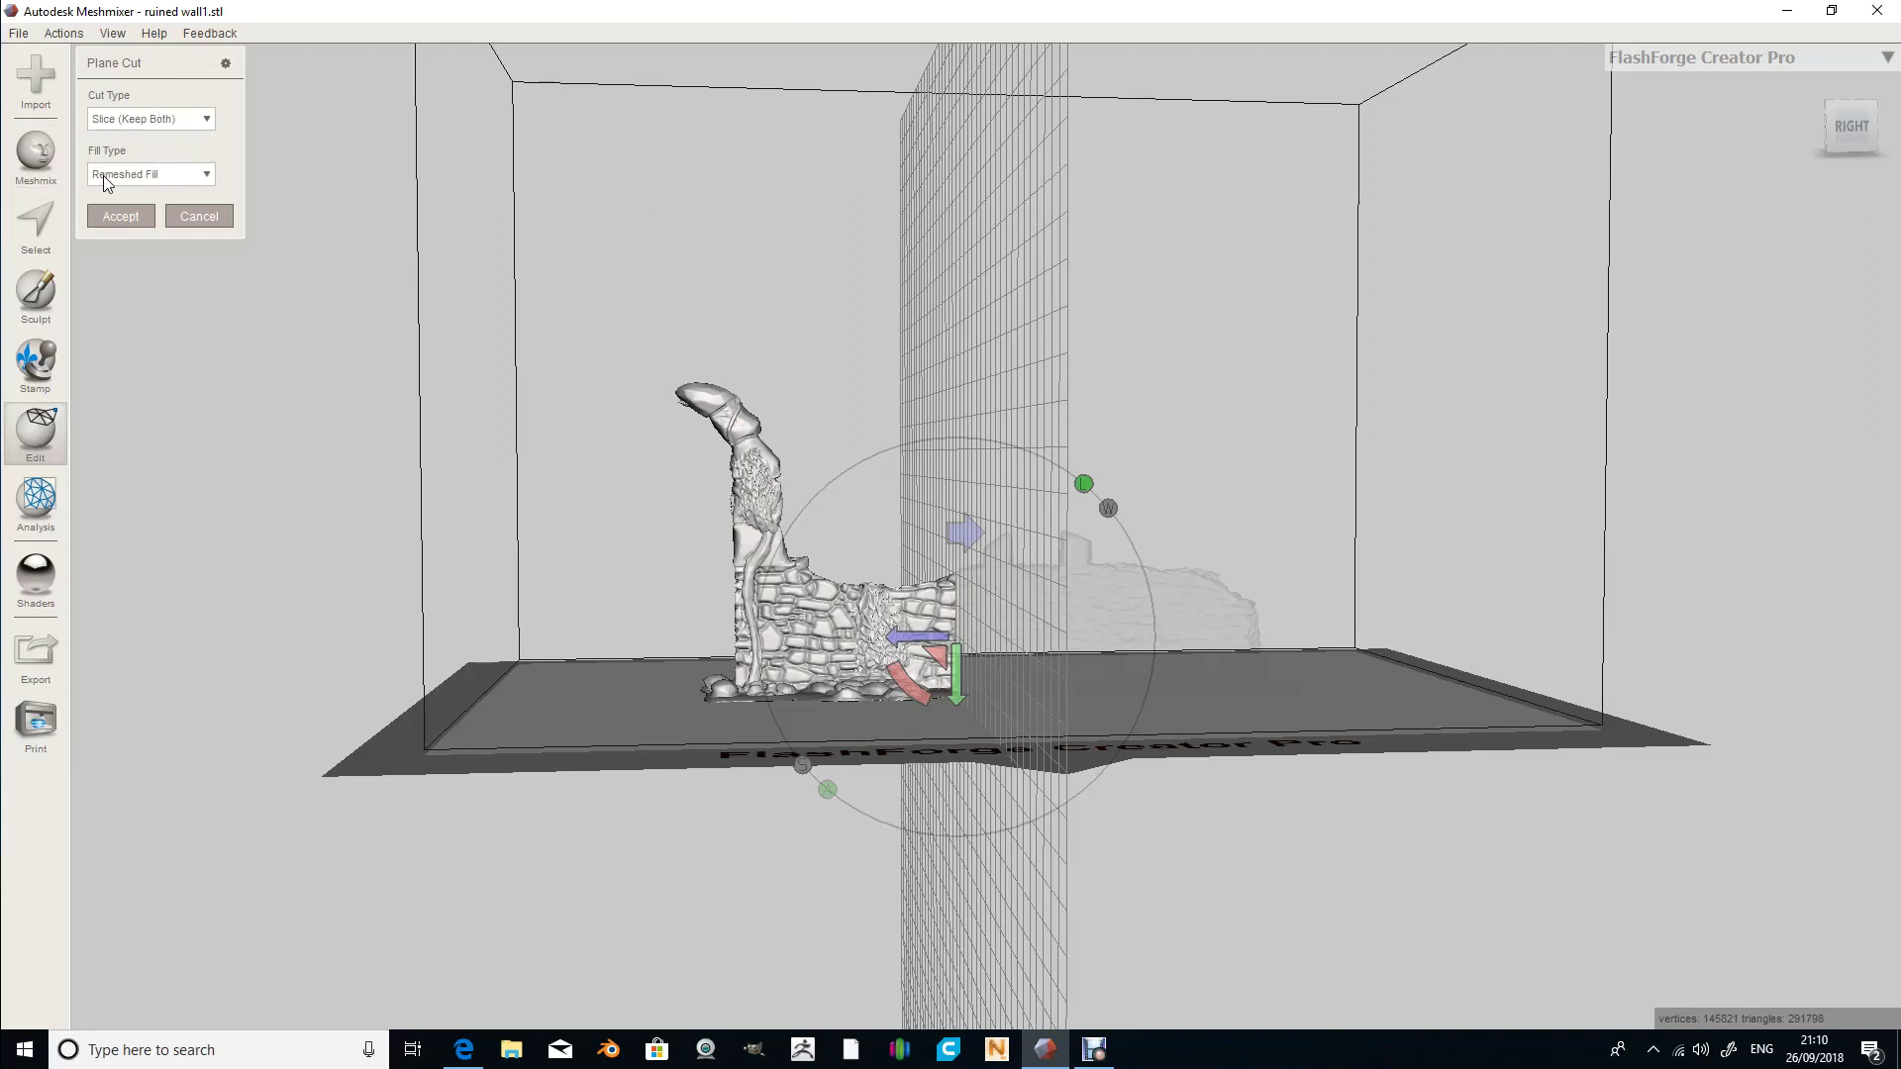
{"action": "right_click_drag", "start_coordinate": [1268, 586], "coordinate": [966, 568]}
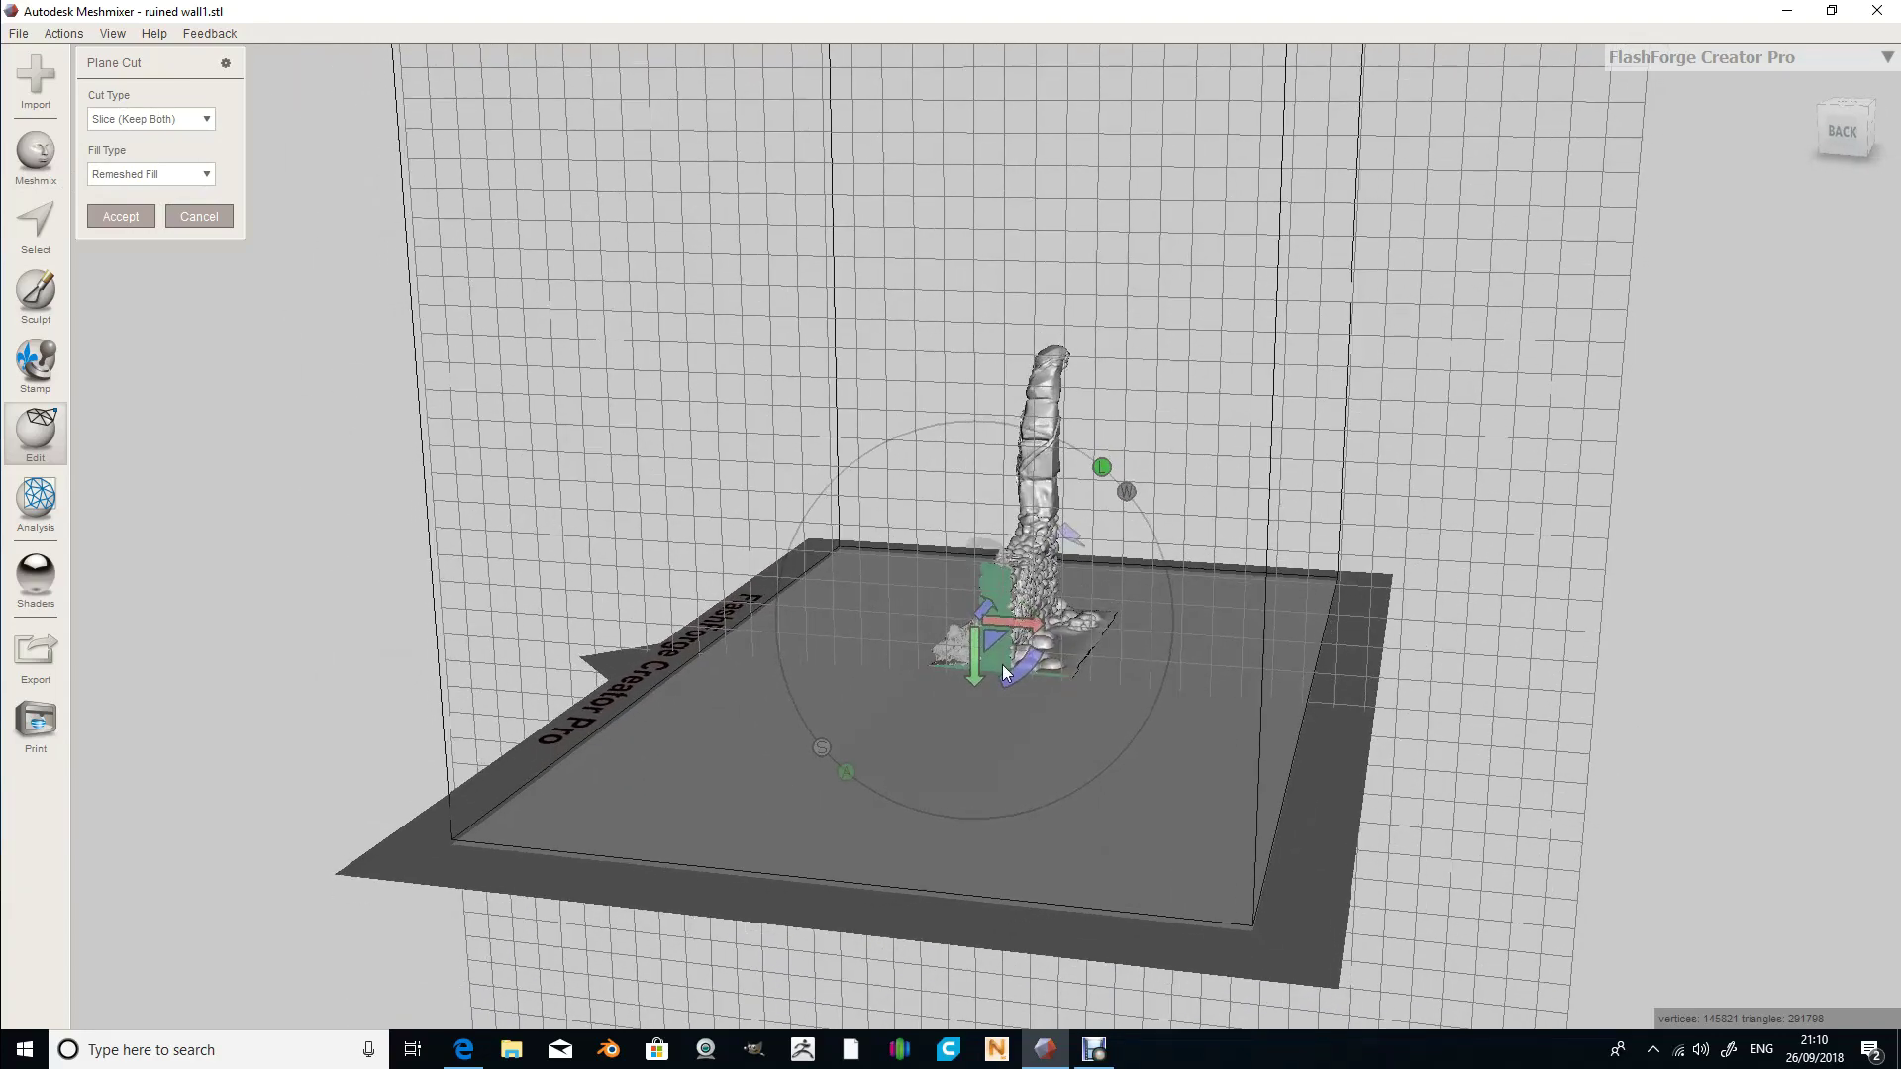
{"action": "right_click_drag", "start_coordinate": [551, 543], "coordinate": [881, 496]}
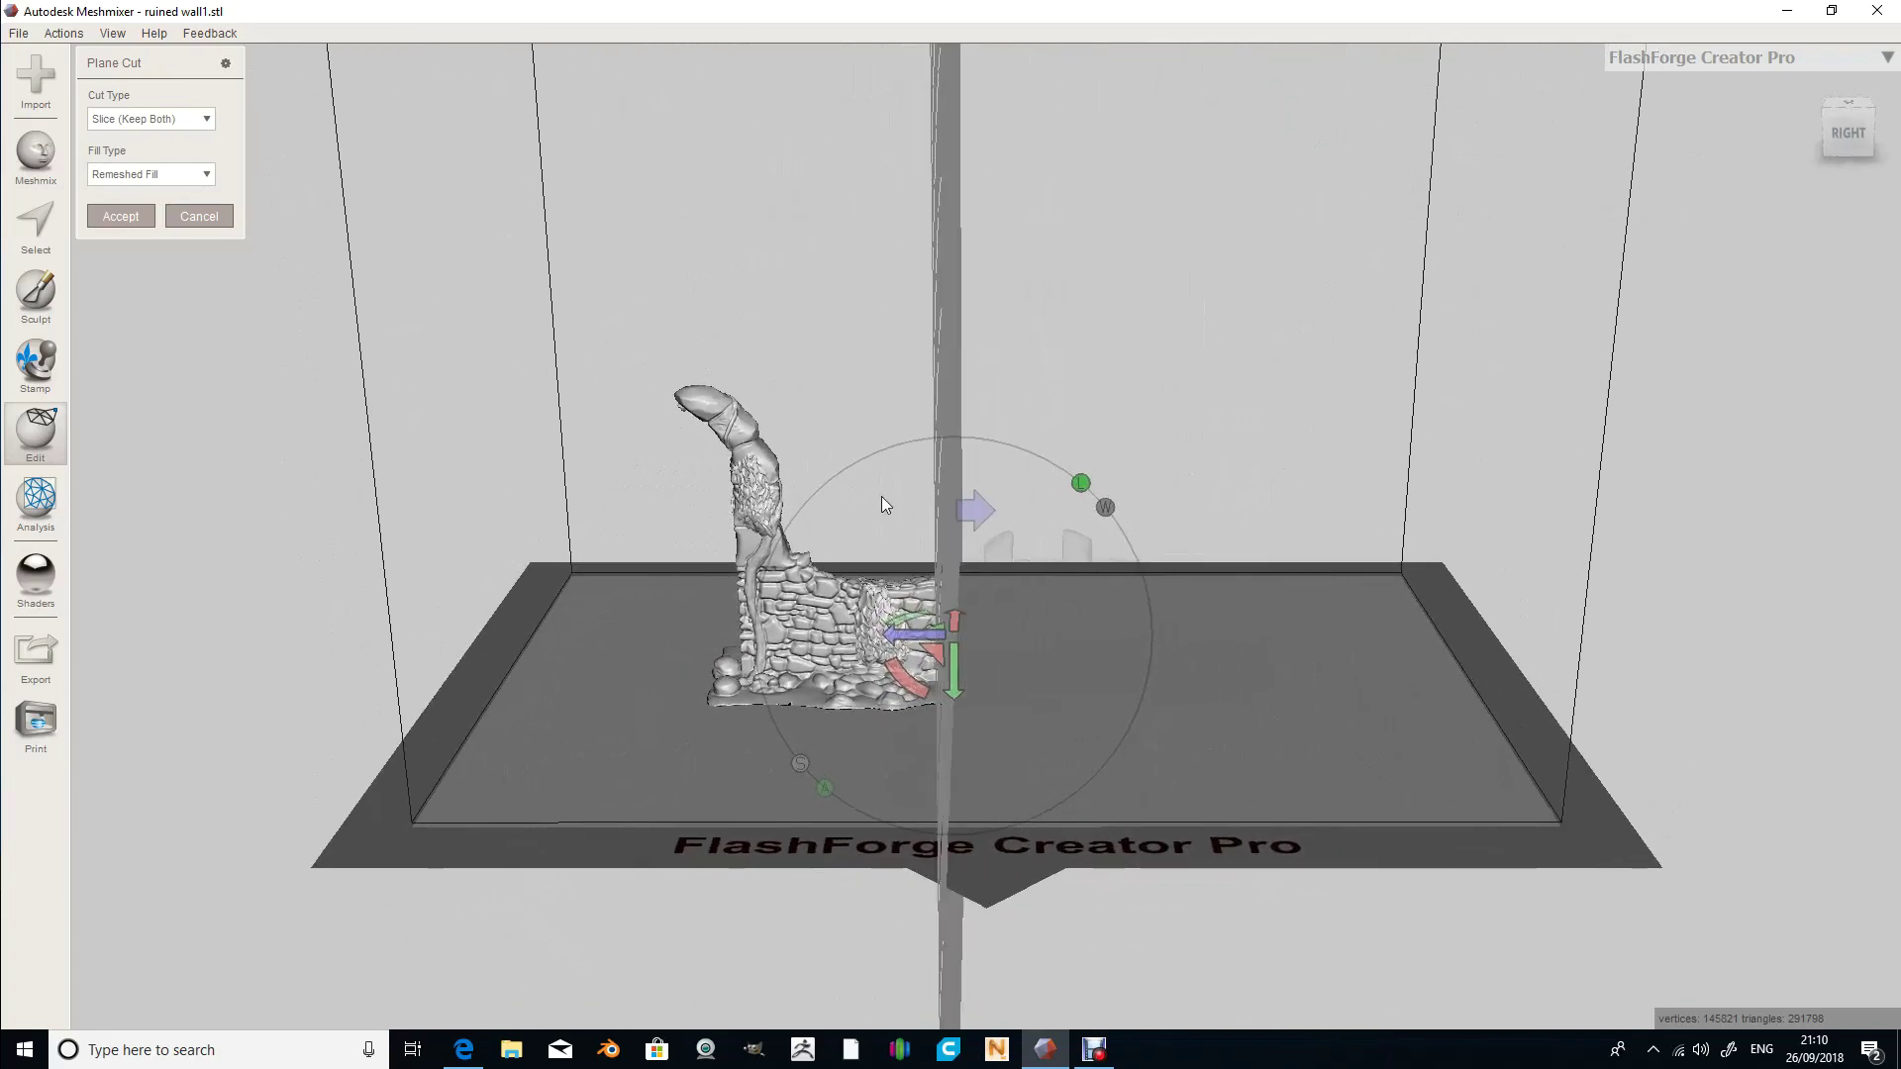
{"action": "left_click", "coordinate": [113, 216]}
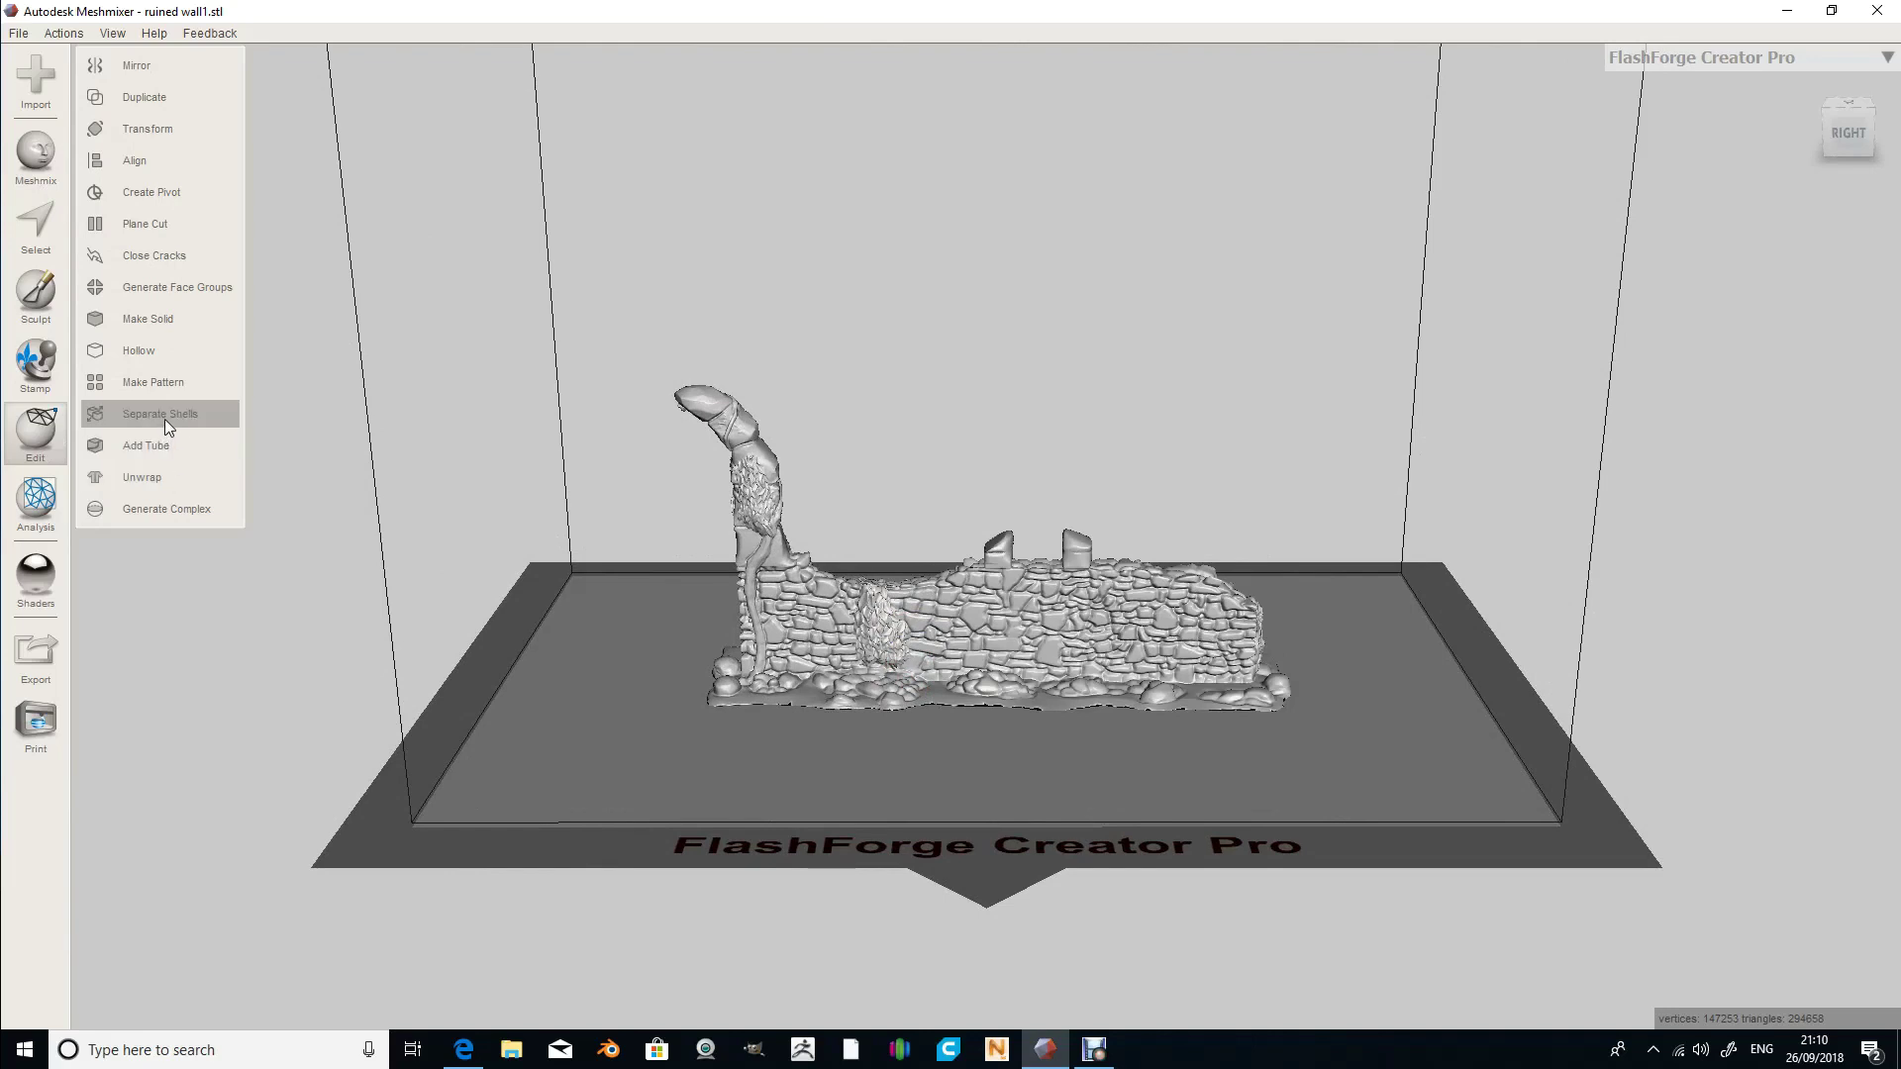
- Separate the sliced wall into two shells and move the Object Browser clear of the model
{"action": "left_click", "coordinate": [169, 425]}
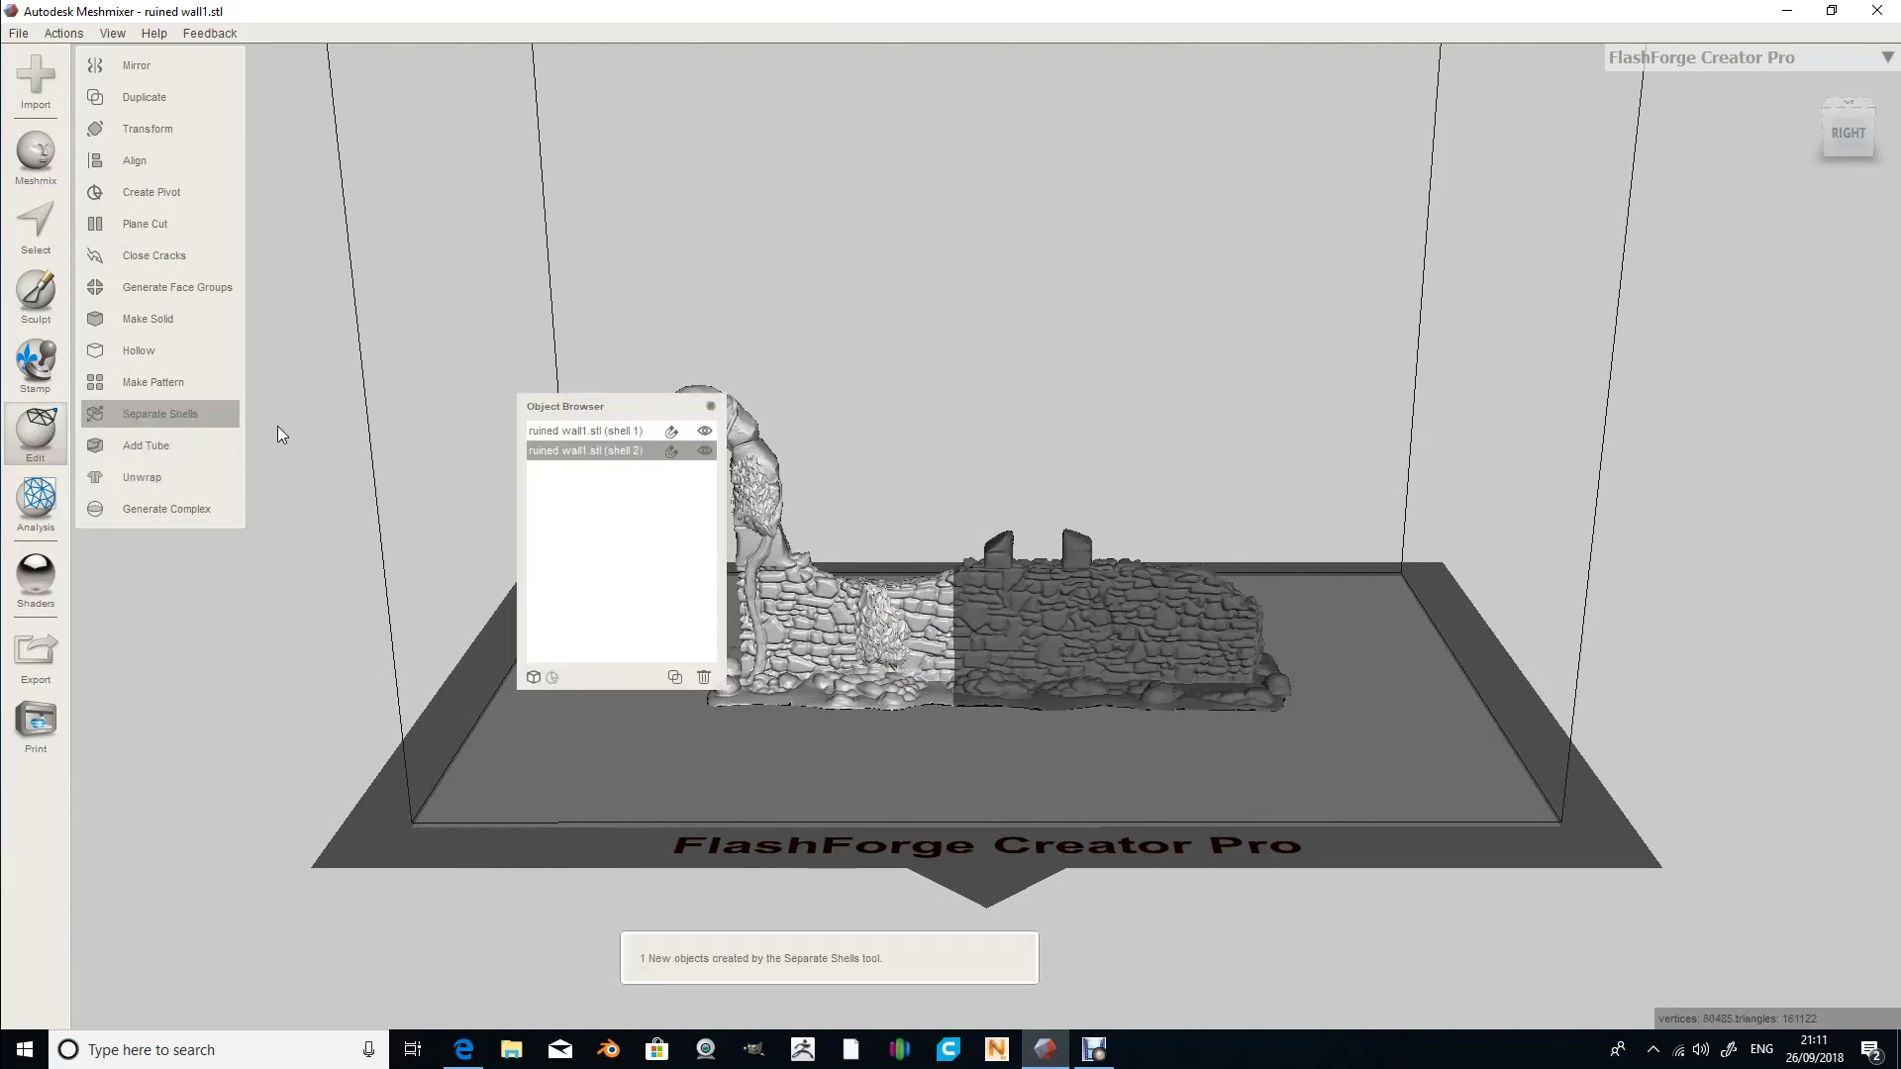
{"action": "left_click_drag", "start_coordinate": [554, 401], "coordinate": [1387, 157]}
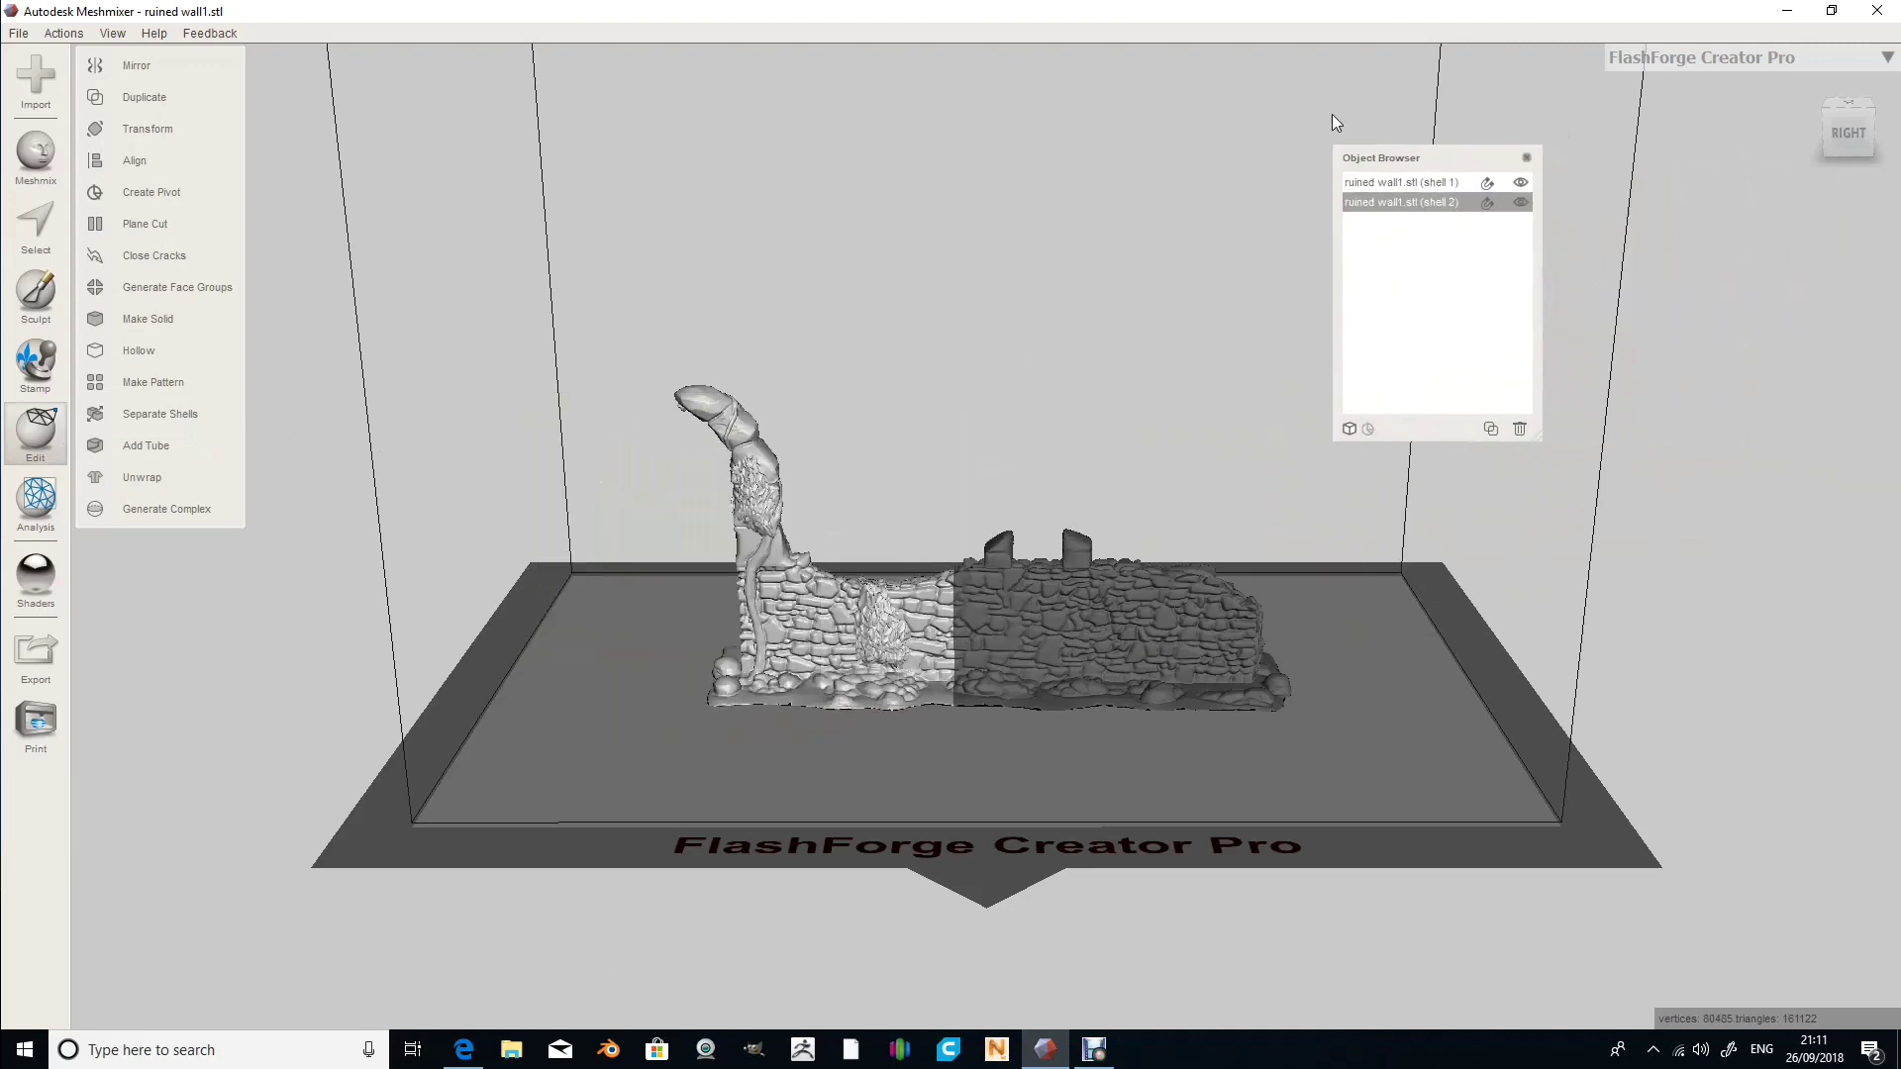
{"action": "left_click", "coordinate": [1522, 205]}
{"action": "left_click", "coordinate": [1519, 182]}
{"action": "left_click", "coordinate": [1523, 184]}
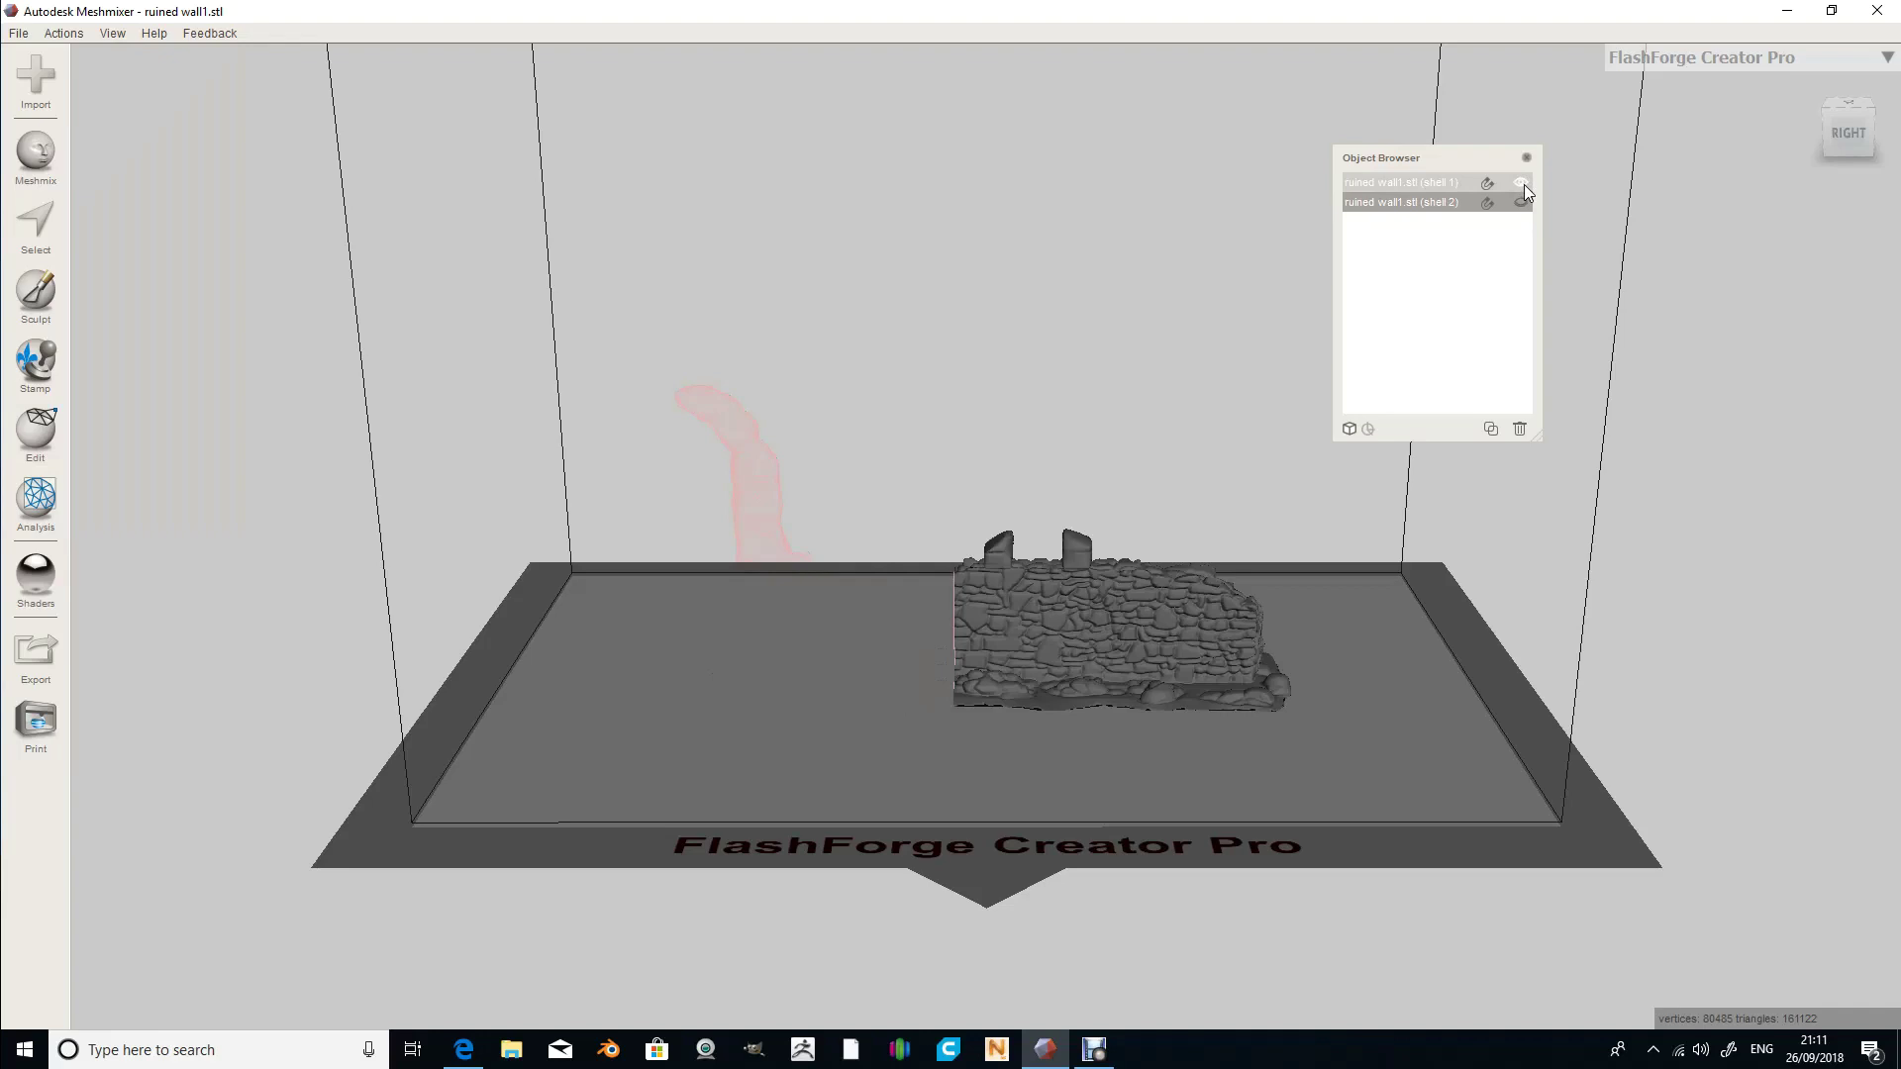
- Show each wall half on its own, then select shell 1 and shell 2 in turn
{"action": "left_click", "coordinate": [1522, 184]}
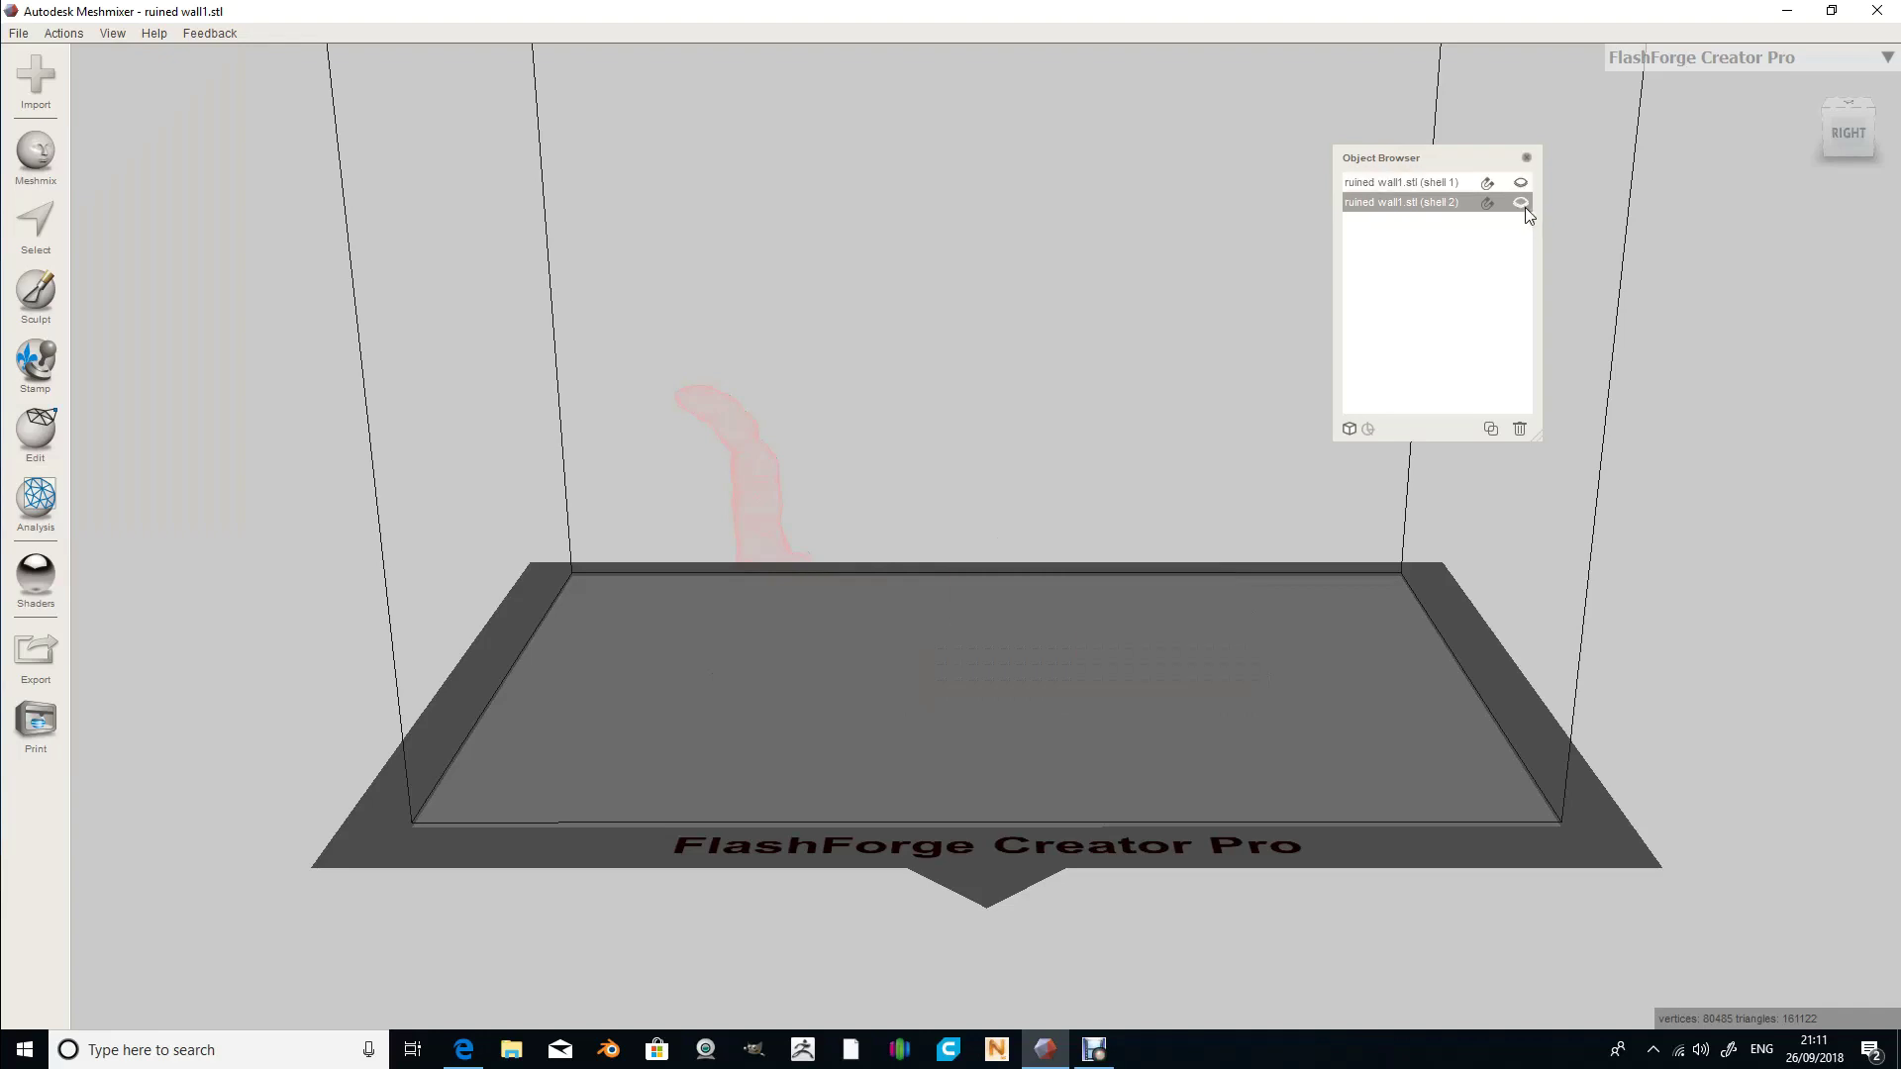
{"action": "left_click", "coordinate": [1524, 204]}
{"action": "left_click", "coordinate": [1522, 182]}
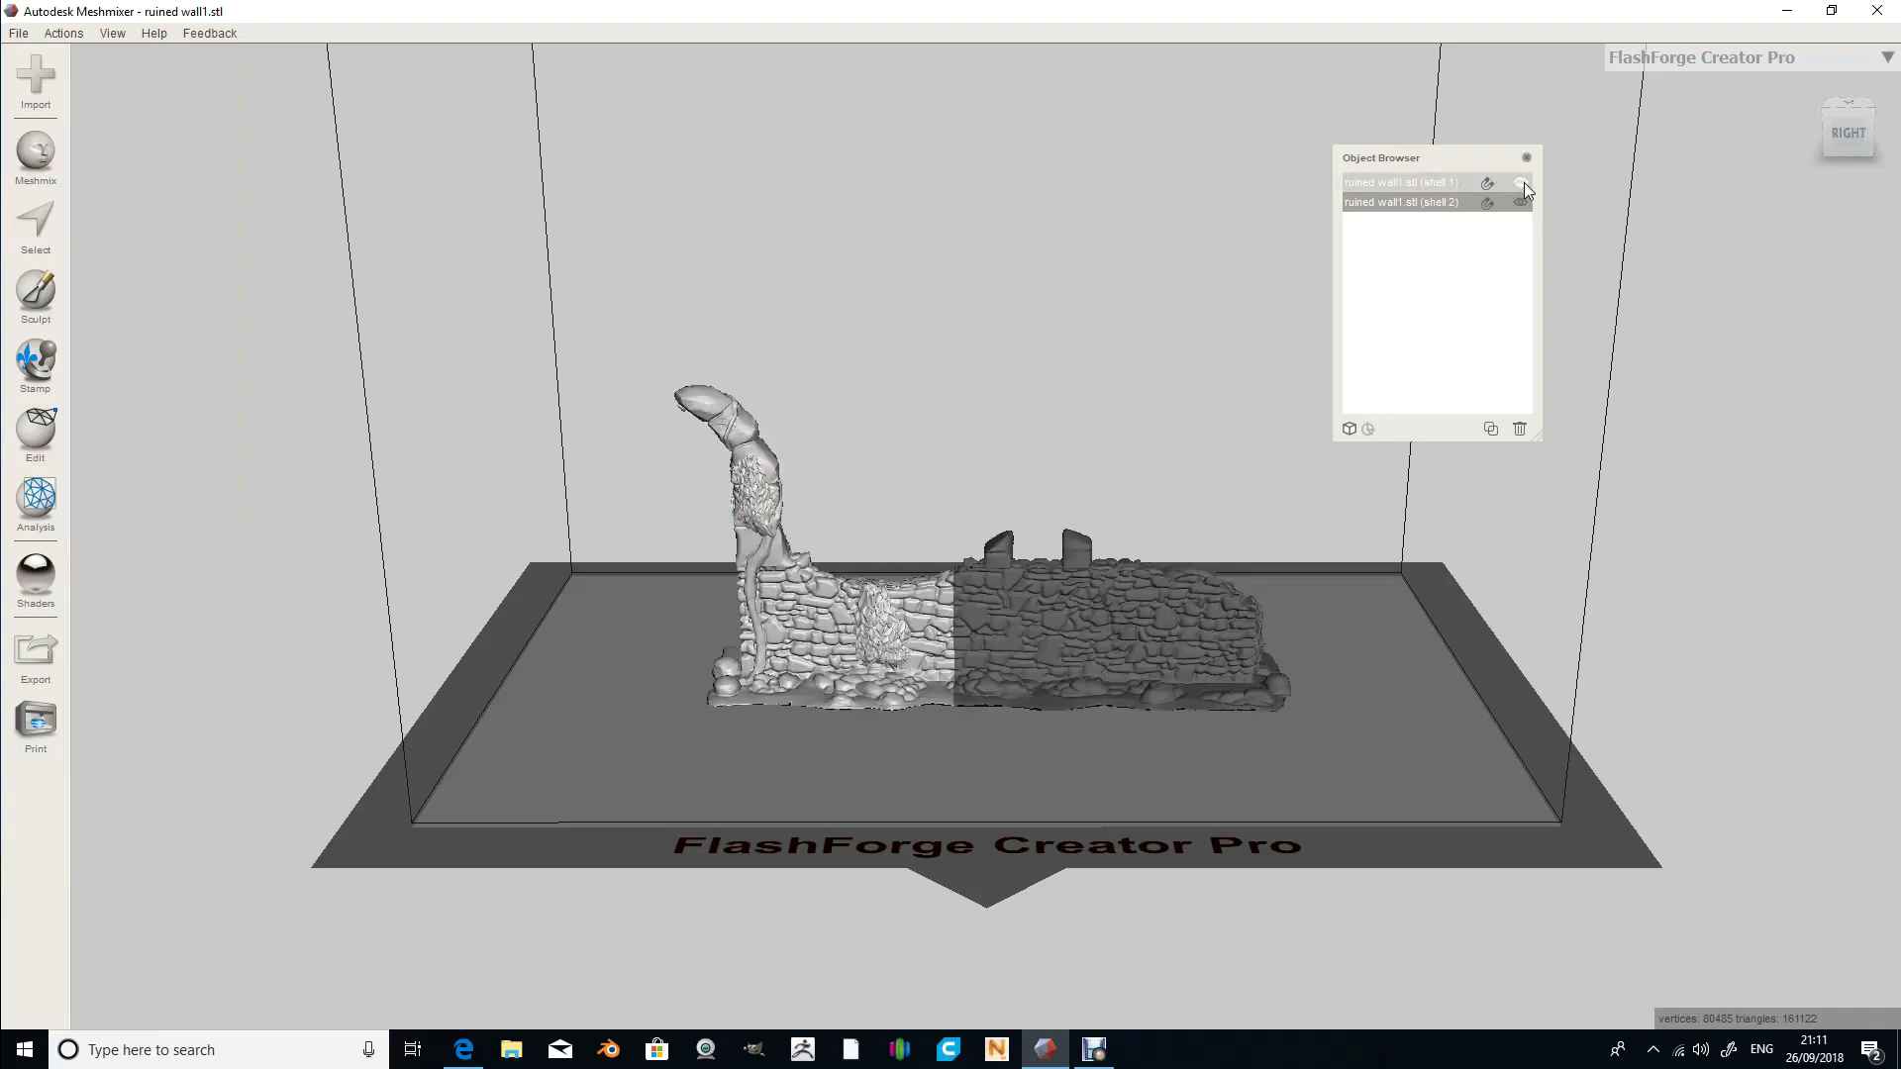
{"action": "left_click", "coordinate": [1427, 180]}
{"action": "left_click", "coordinate": [1457, 204]}
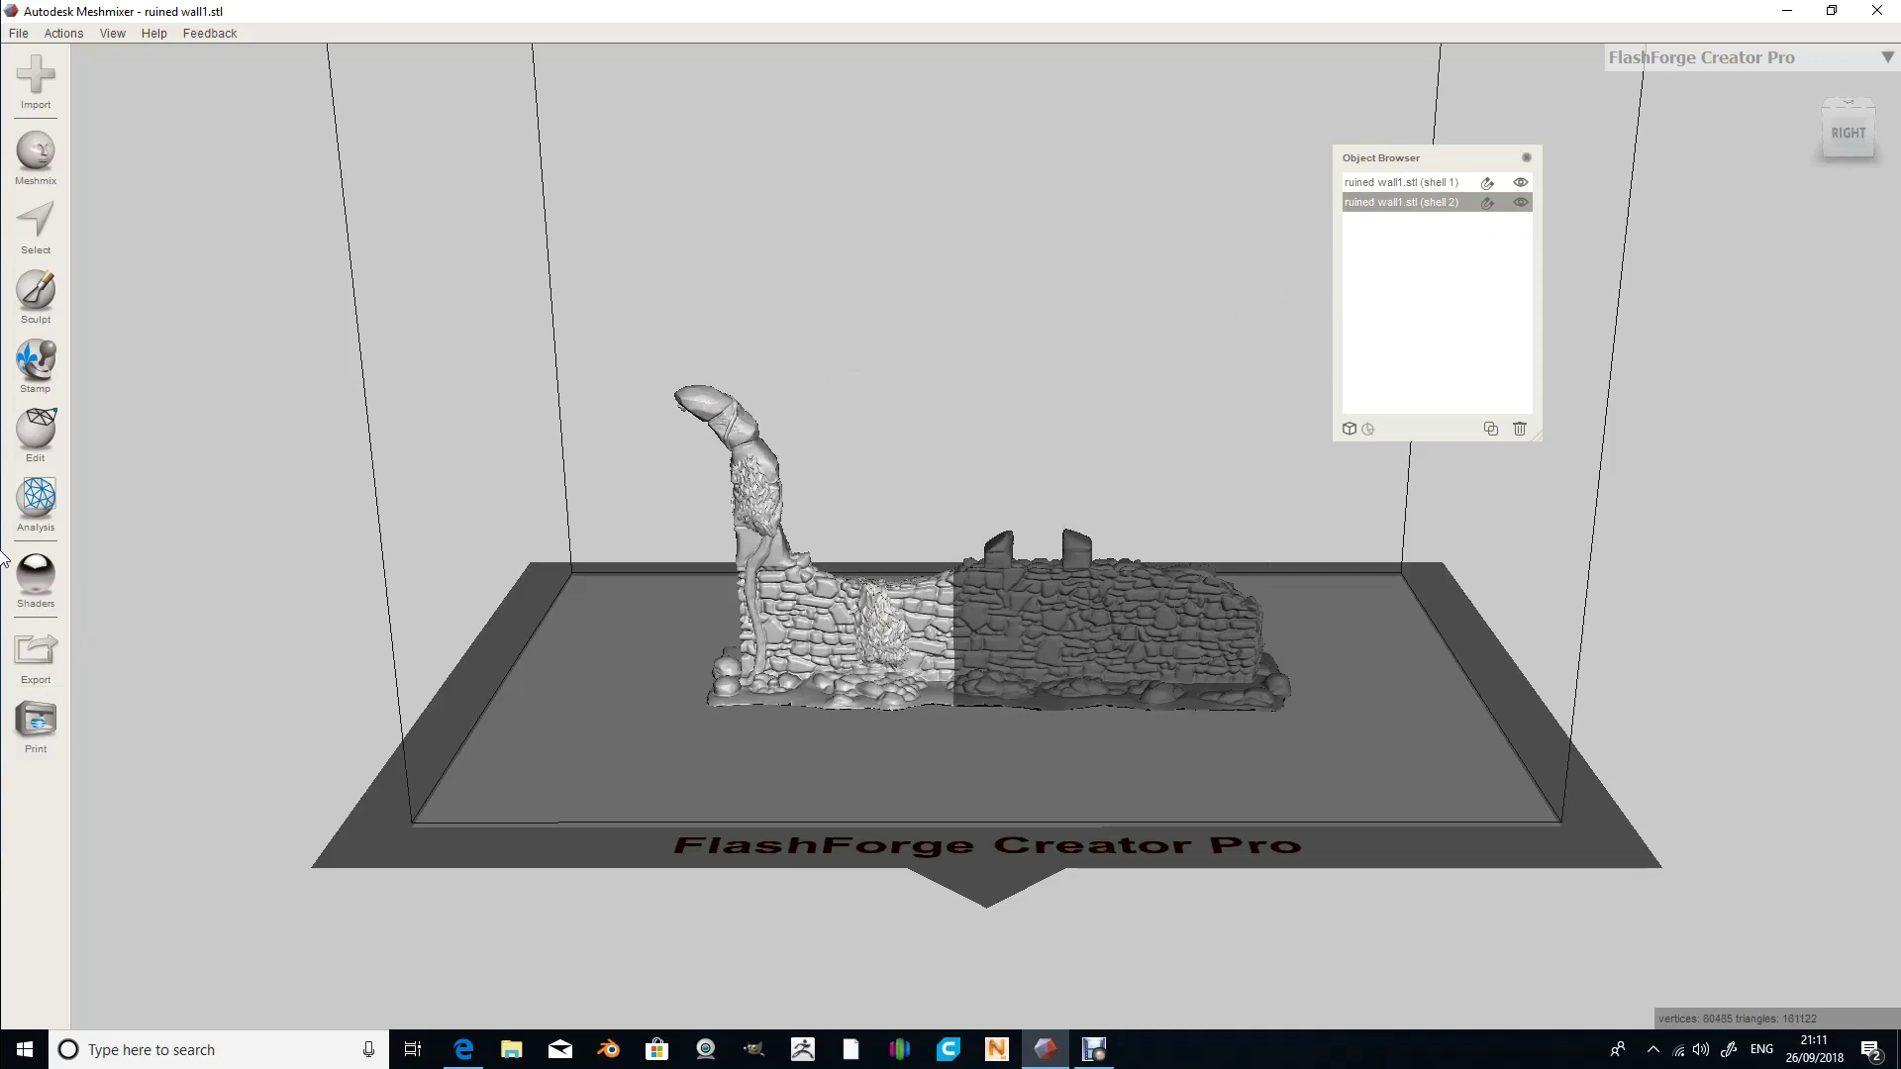
- Export the tower half (shell 2) as ruin 1a.stl, overwriting the old file
{"action": "left_click", "coordinate": [51, 663]}
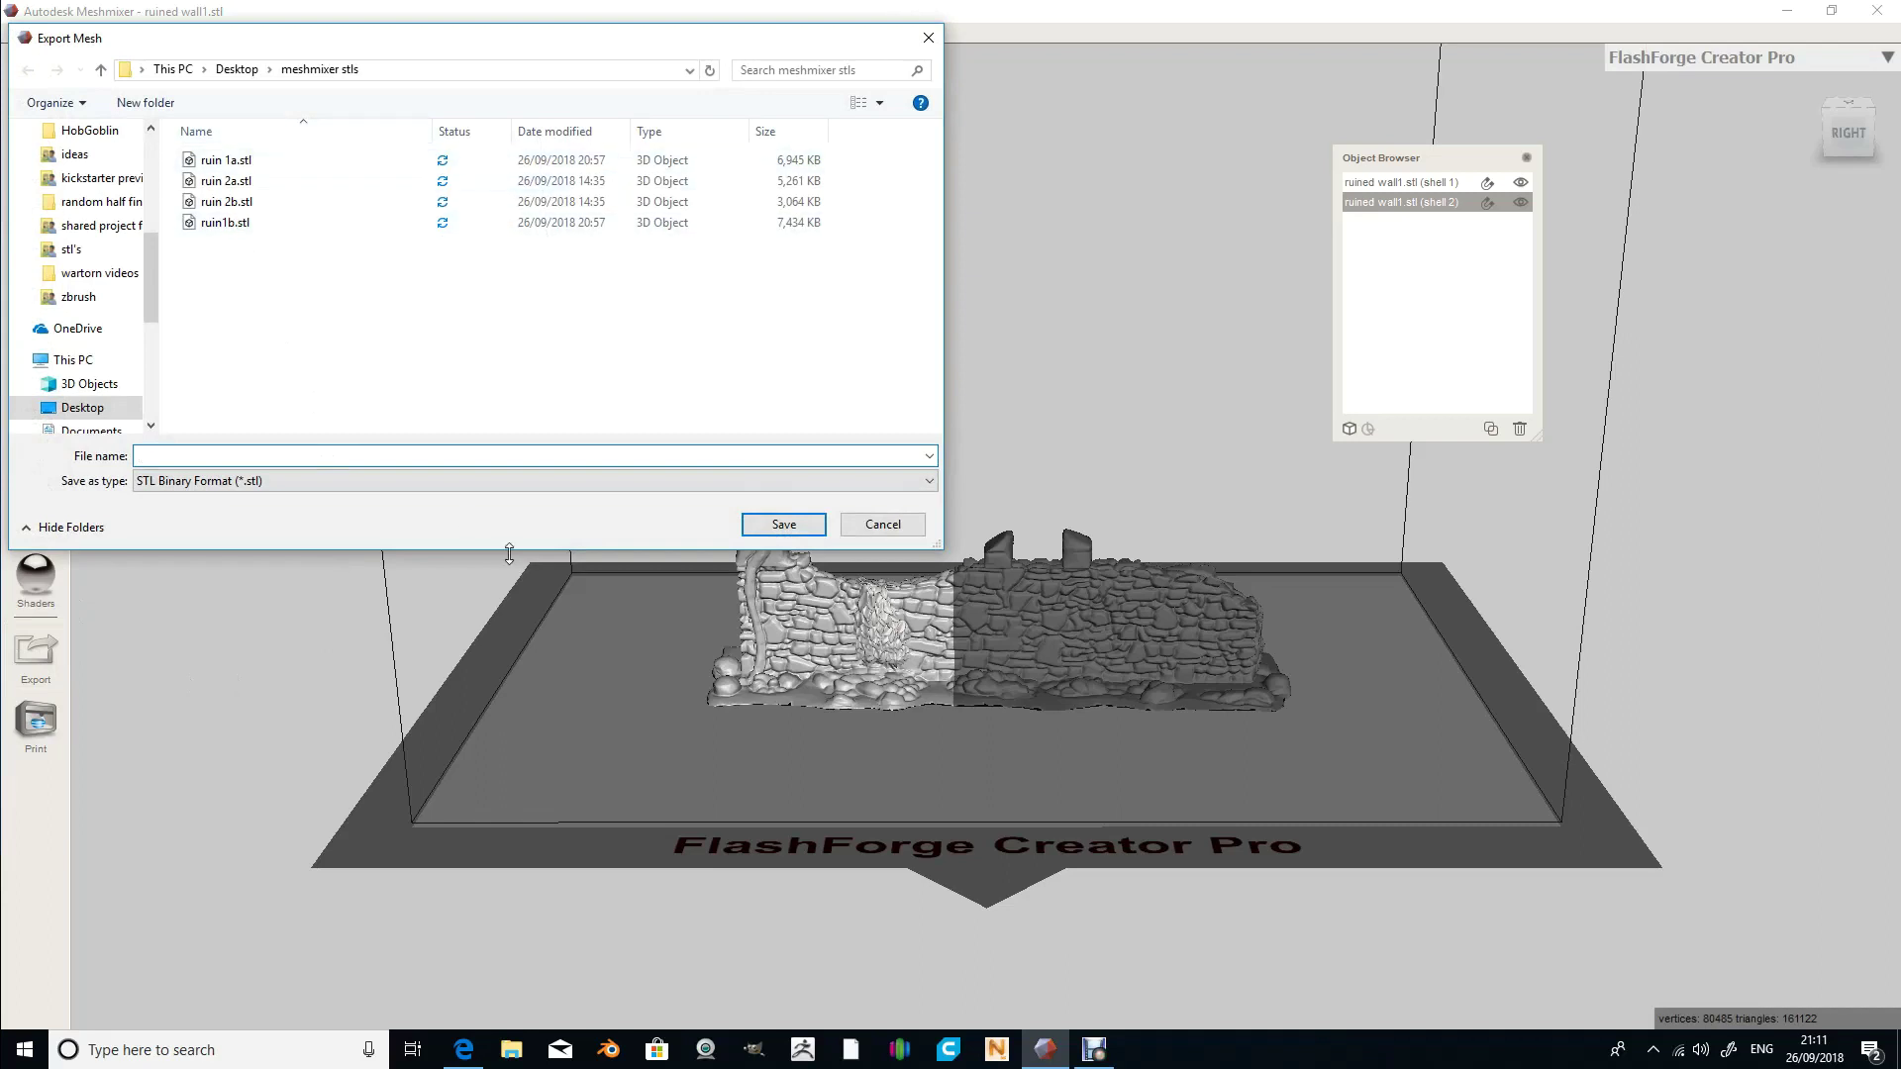
{"action": "left_click", "coordinate": [226, 160]}
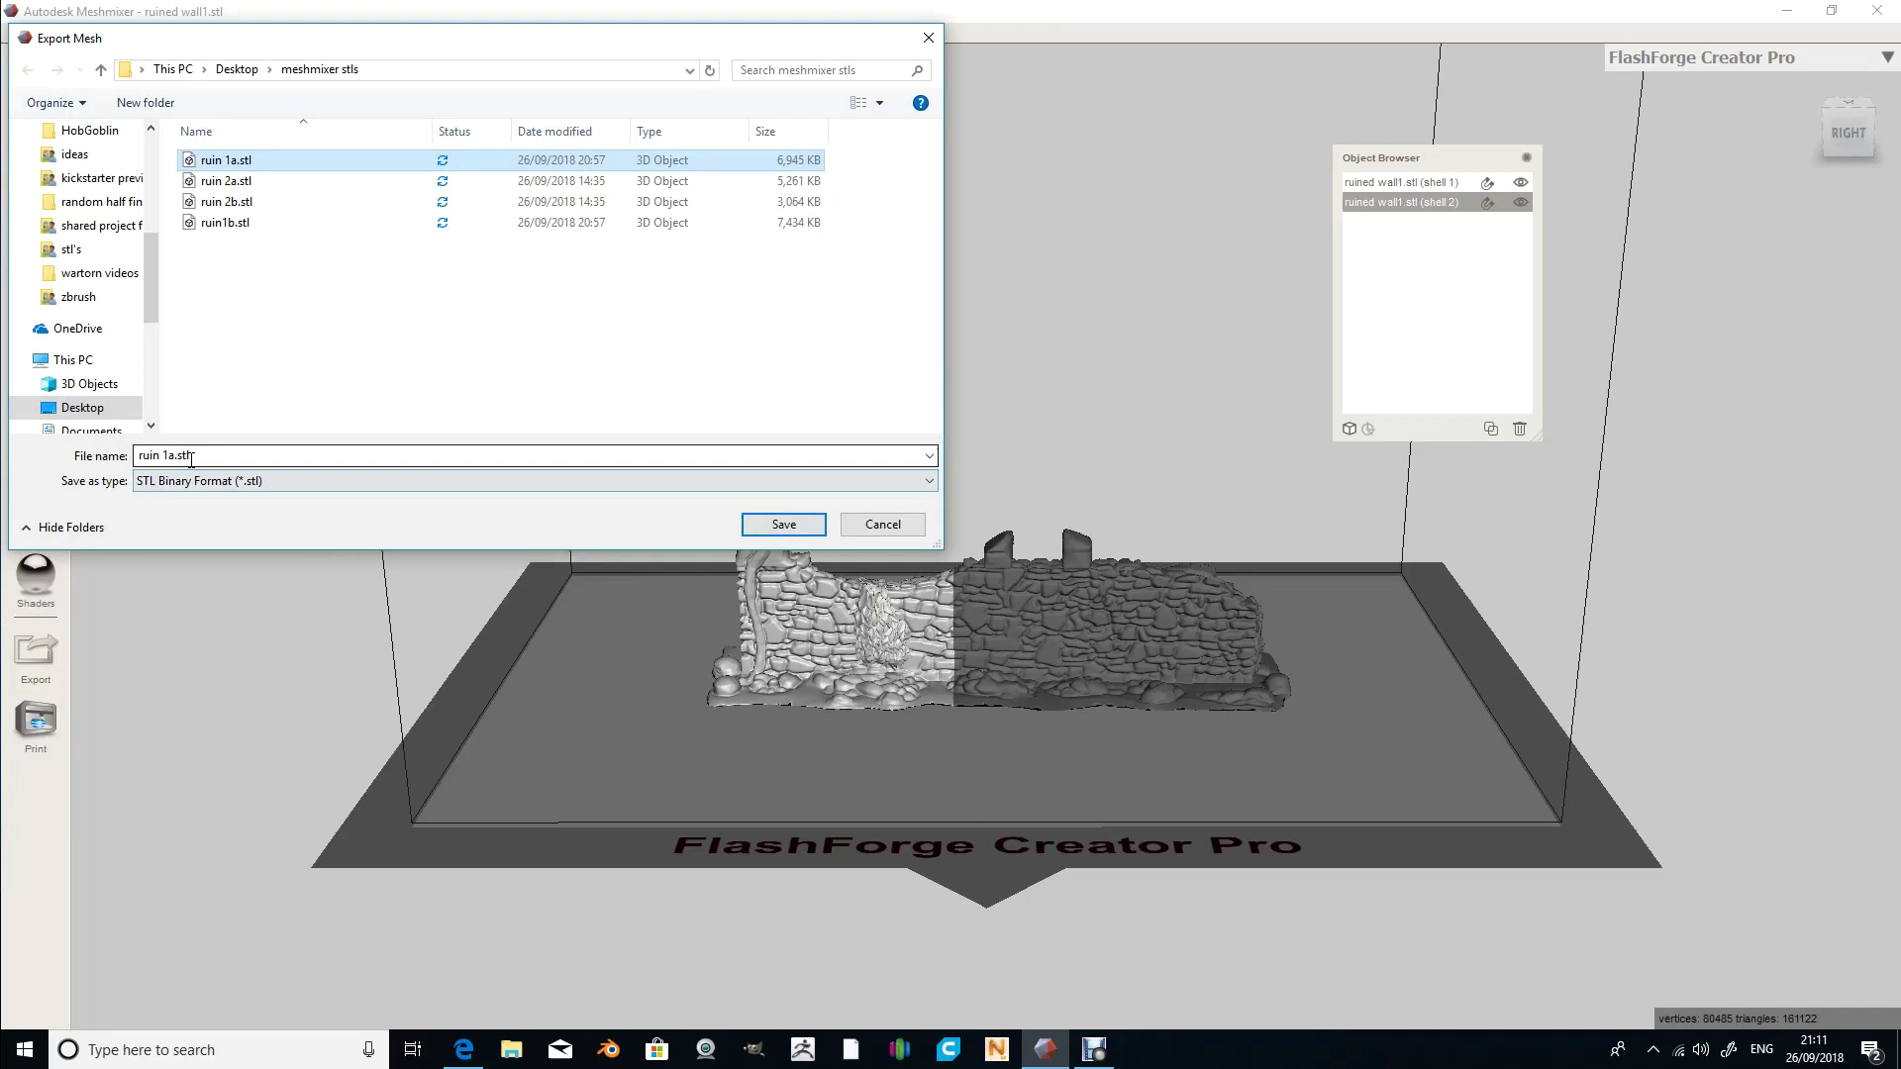
{"action": "left_click", "coordinate": [781, 527]}
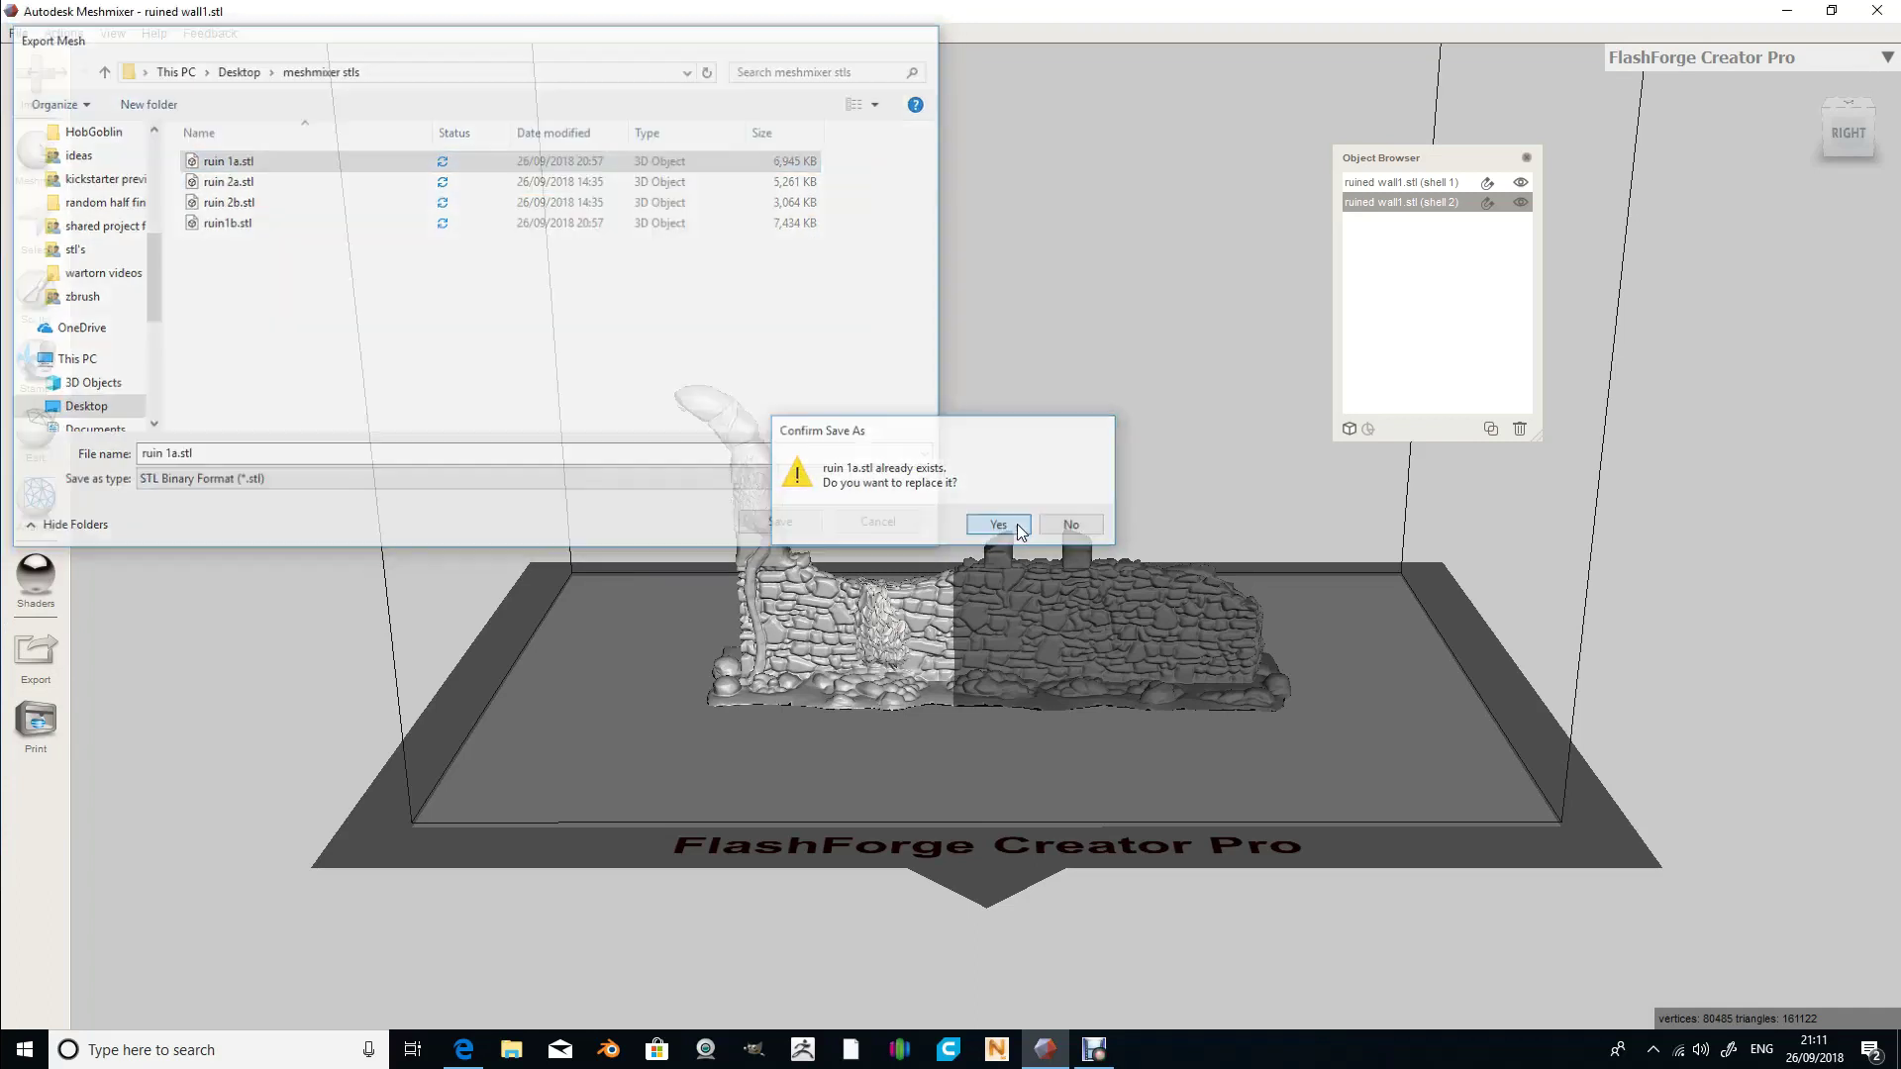
{"action": "left_click", "coordinate": [998, 525]}
- Export the other half (shell 1) as ruin1b.stl, overwriting the old file
{"action": "left_click", "coordinate": [1417, 183]}
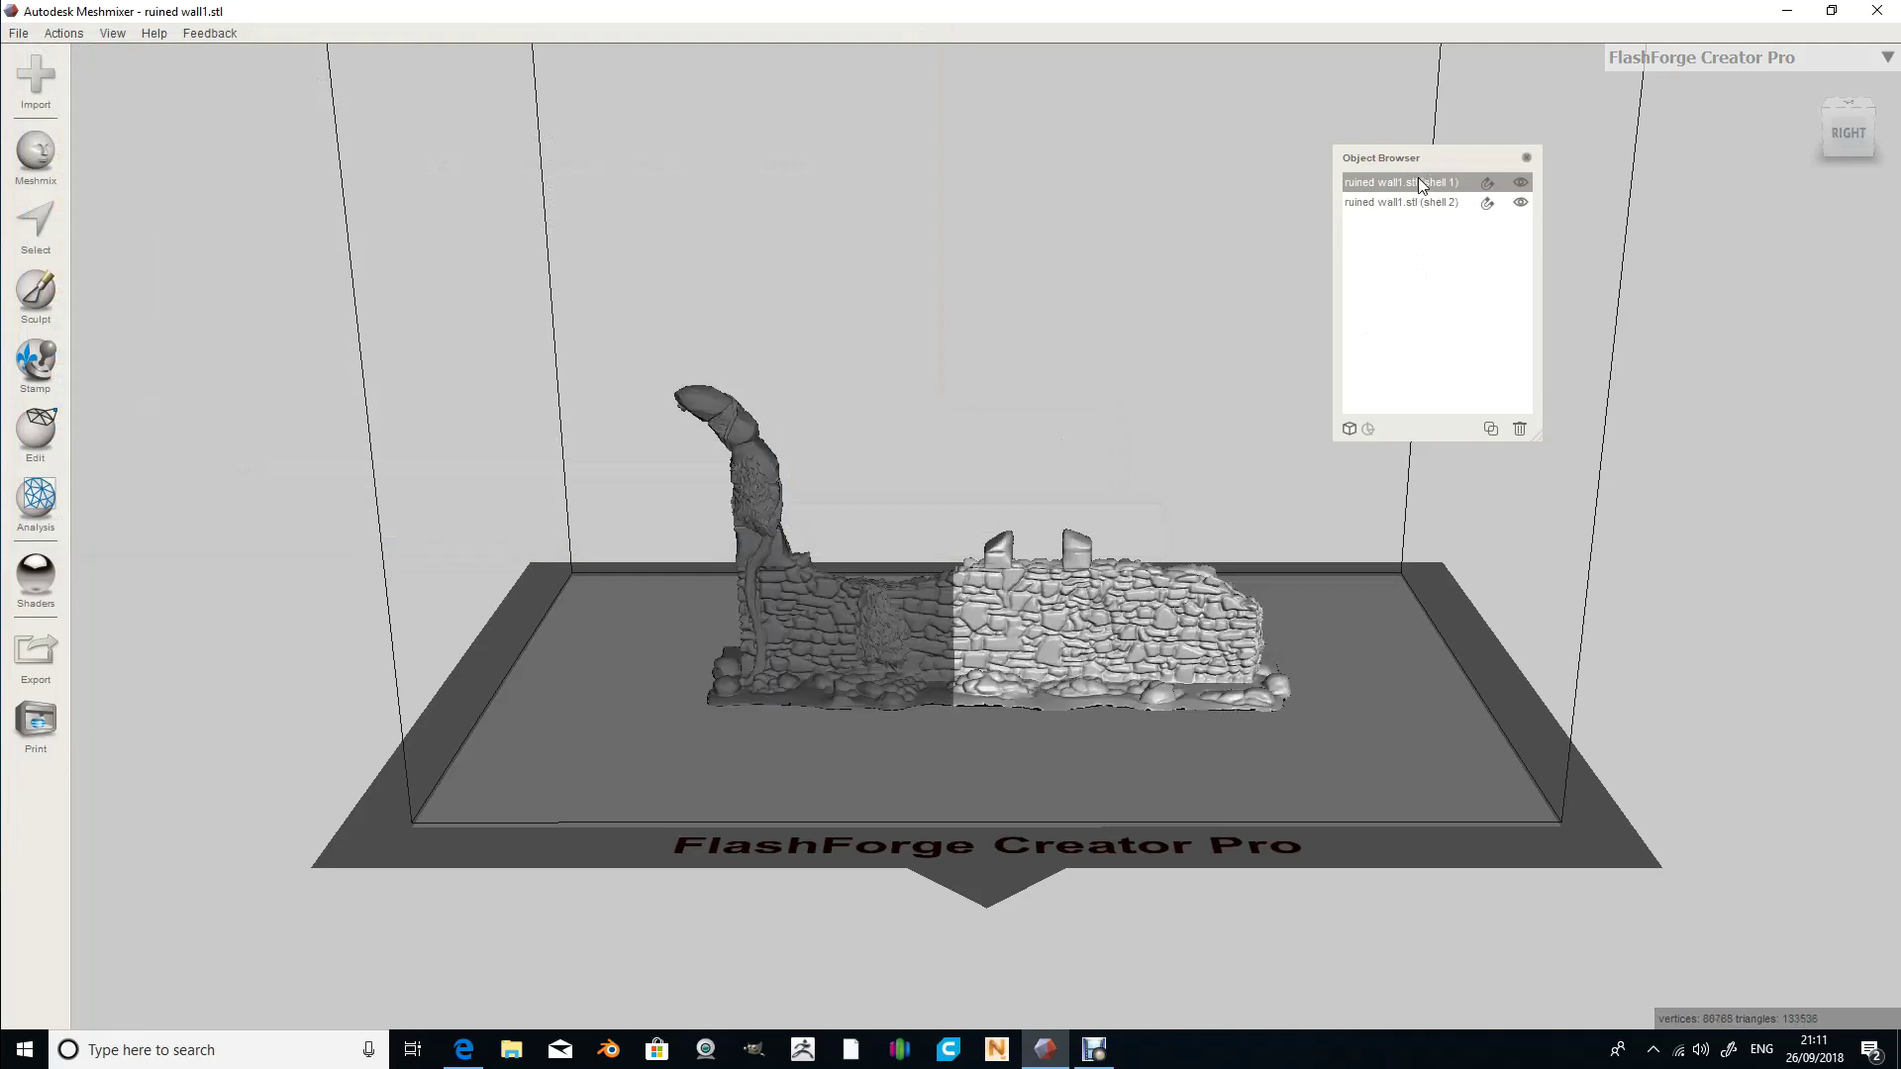
{"action": "left_click", "coordinate": [35, 656]}
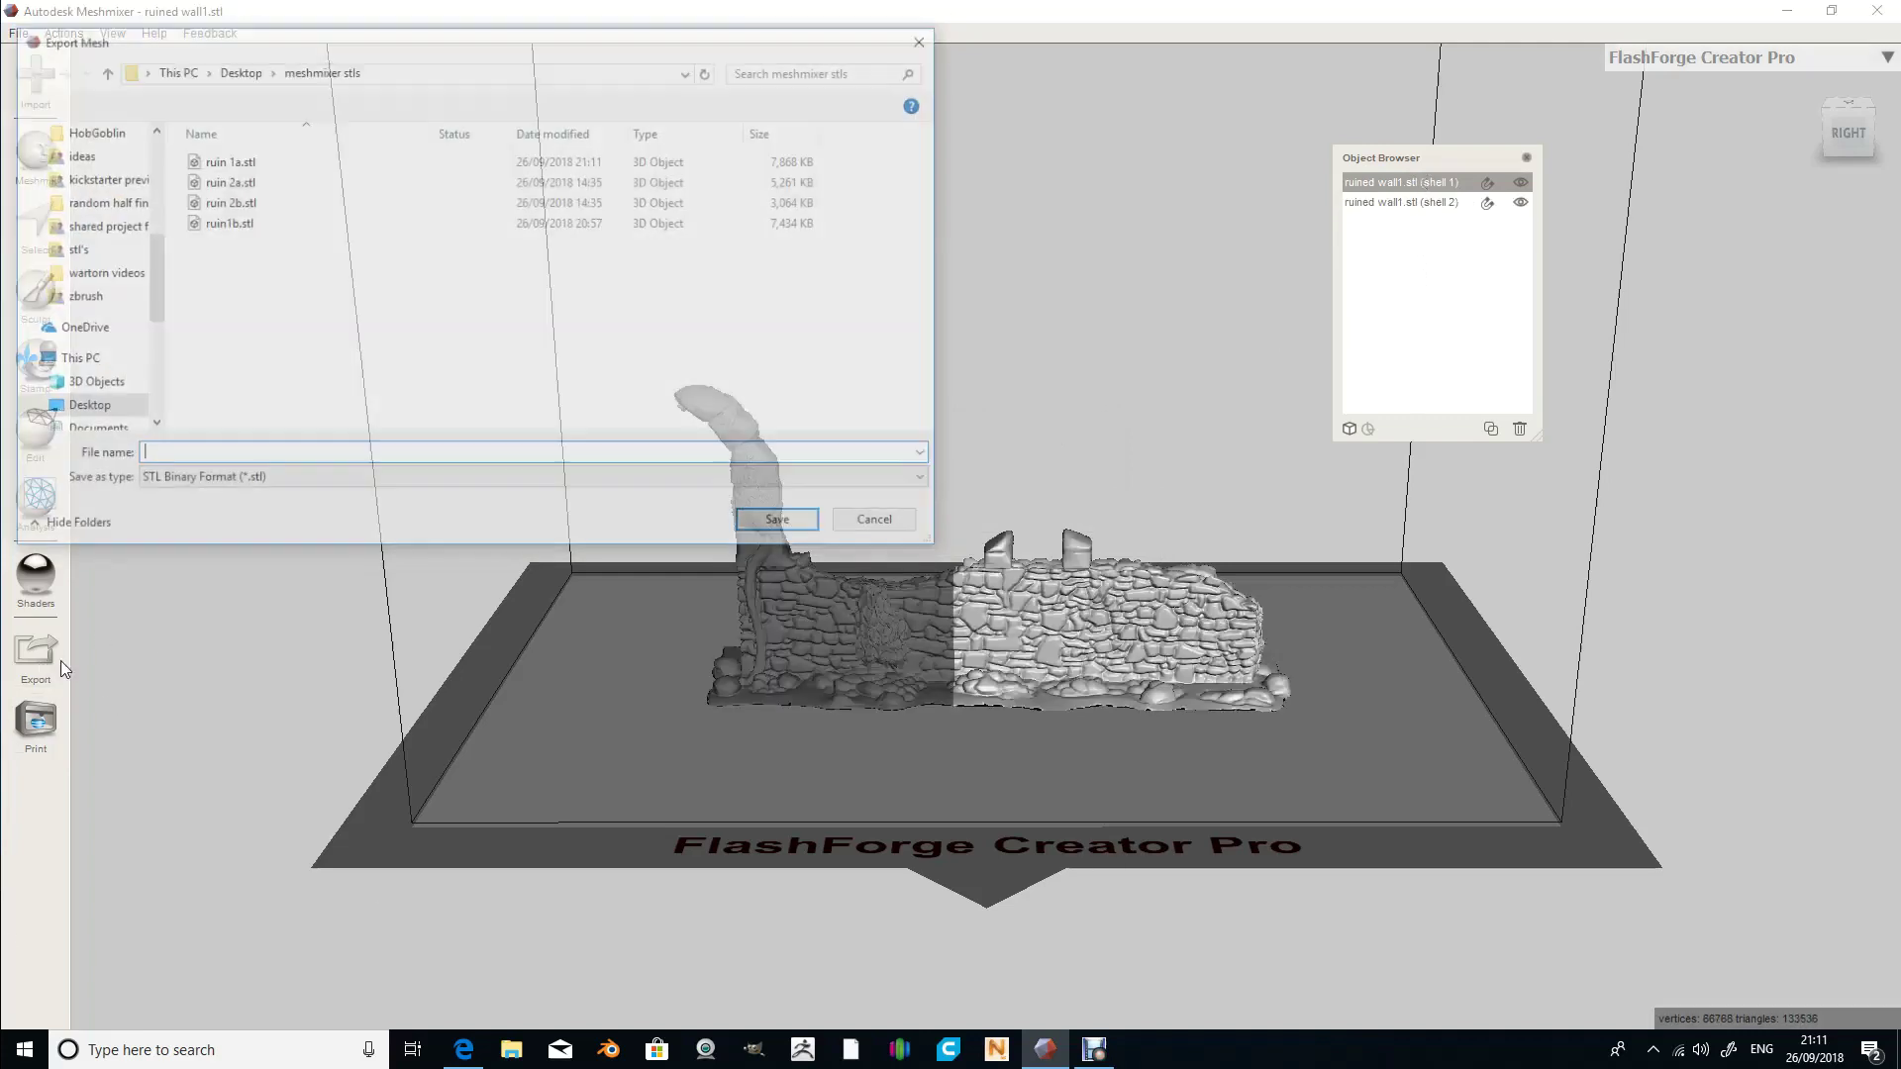
{"action": "left_click", "coordinate": [234, 225]}
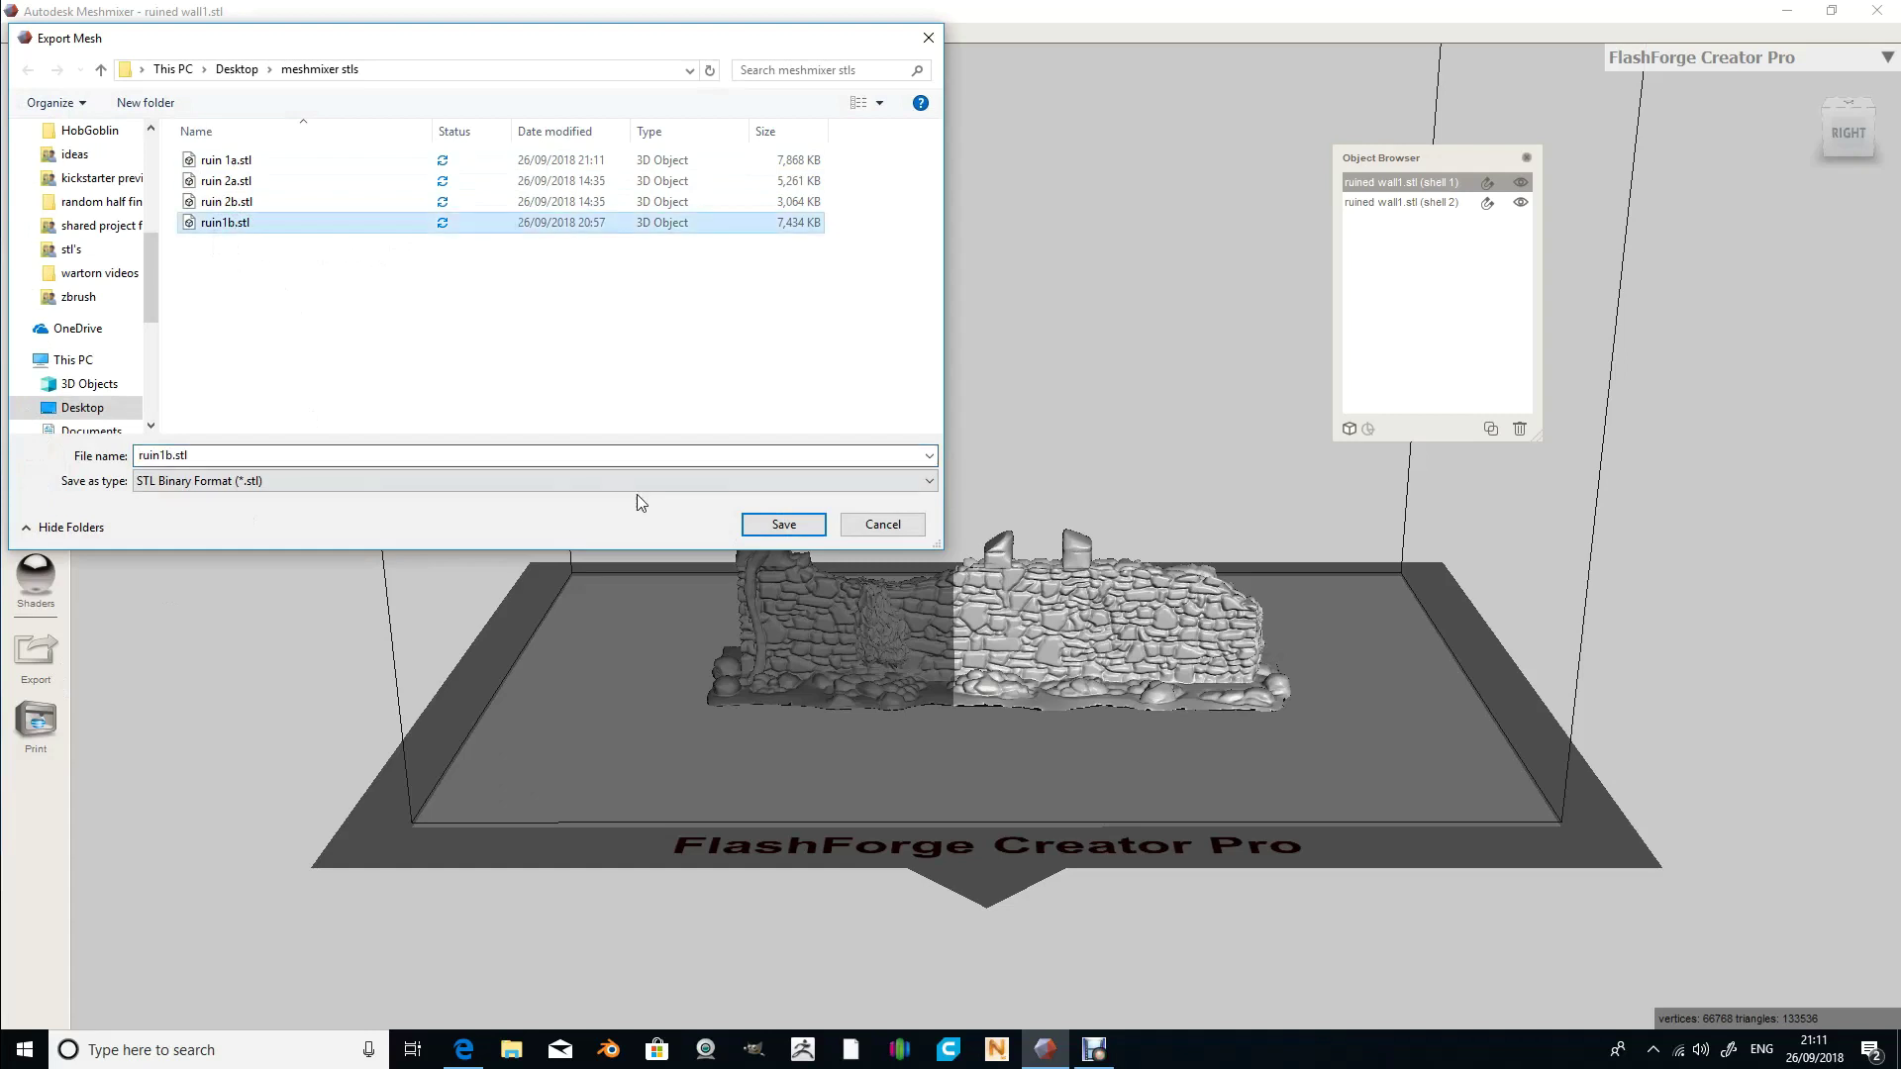
{"action": "left_click", "coordinate": [784, 526]}
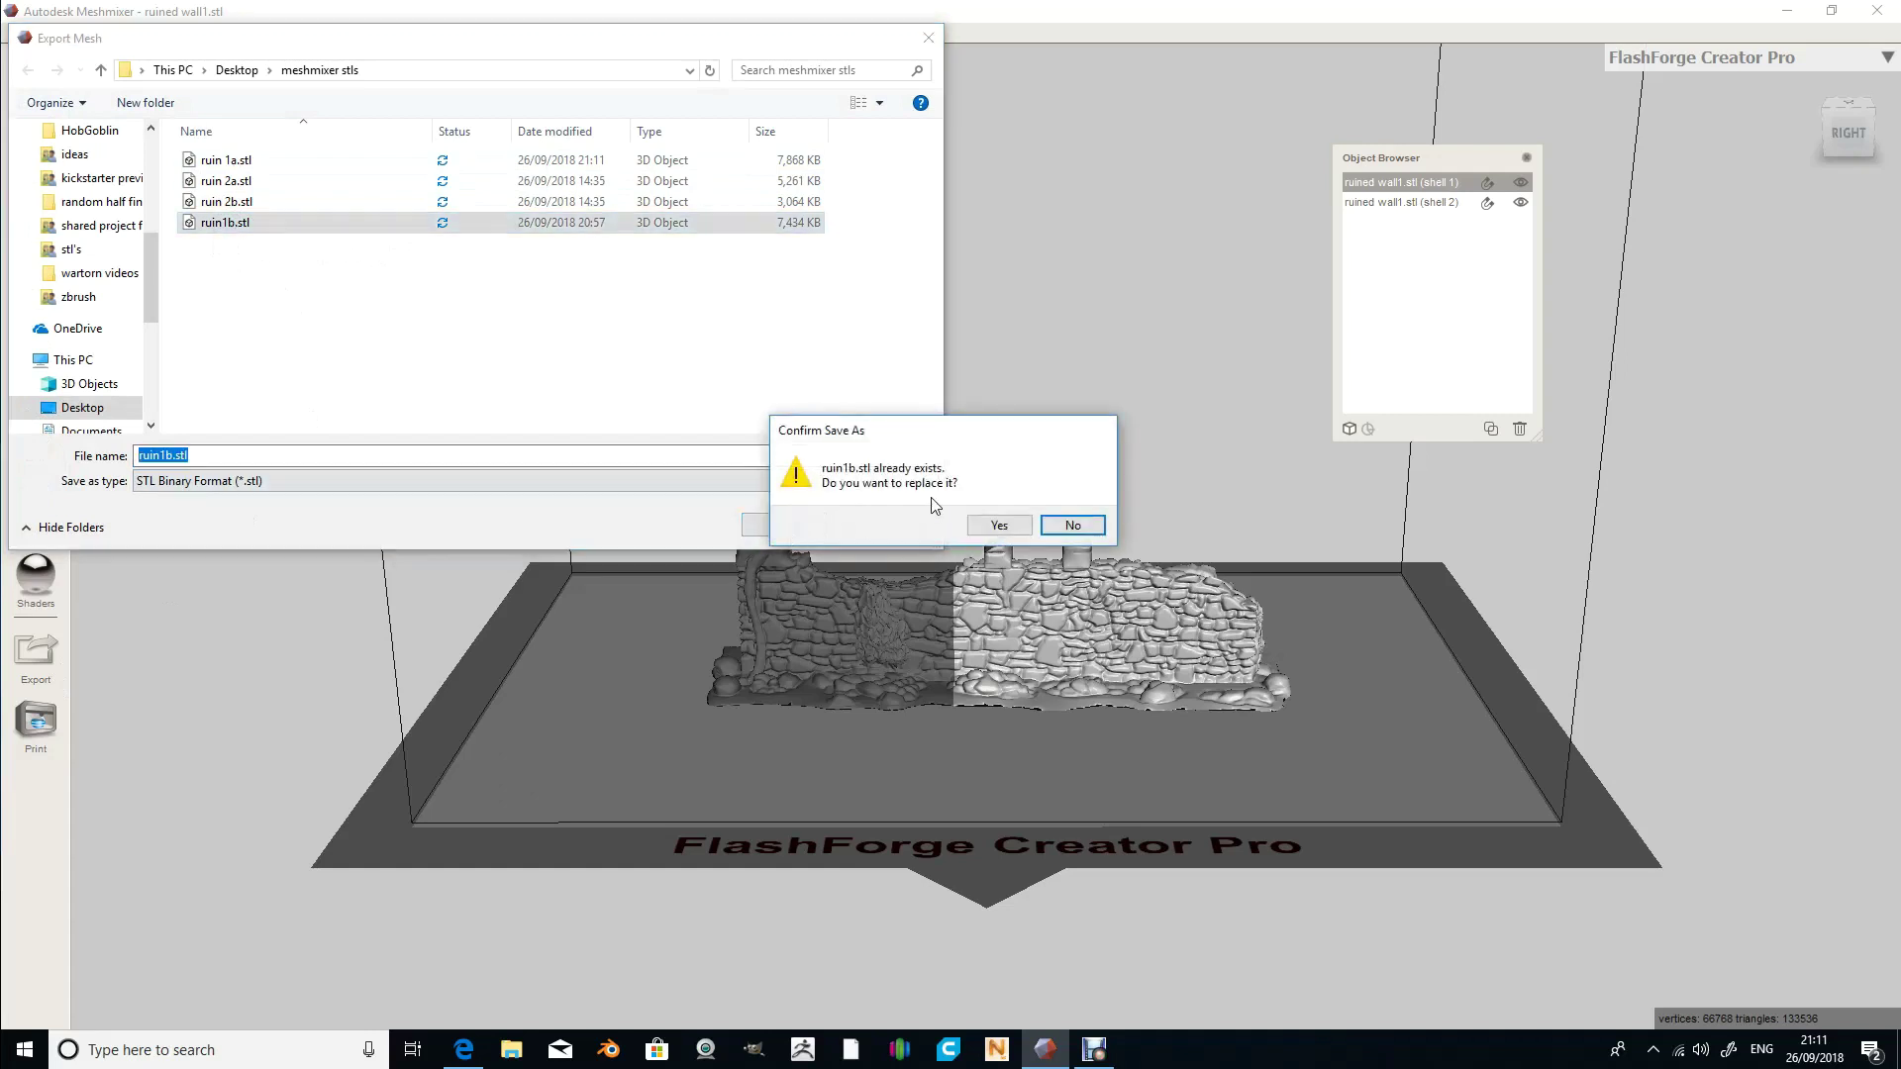
{"action": "left_click", "coordinate": [993, 526]}
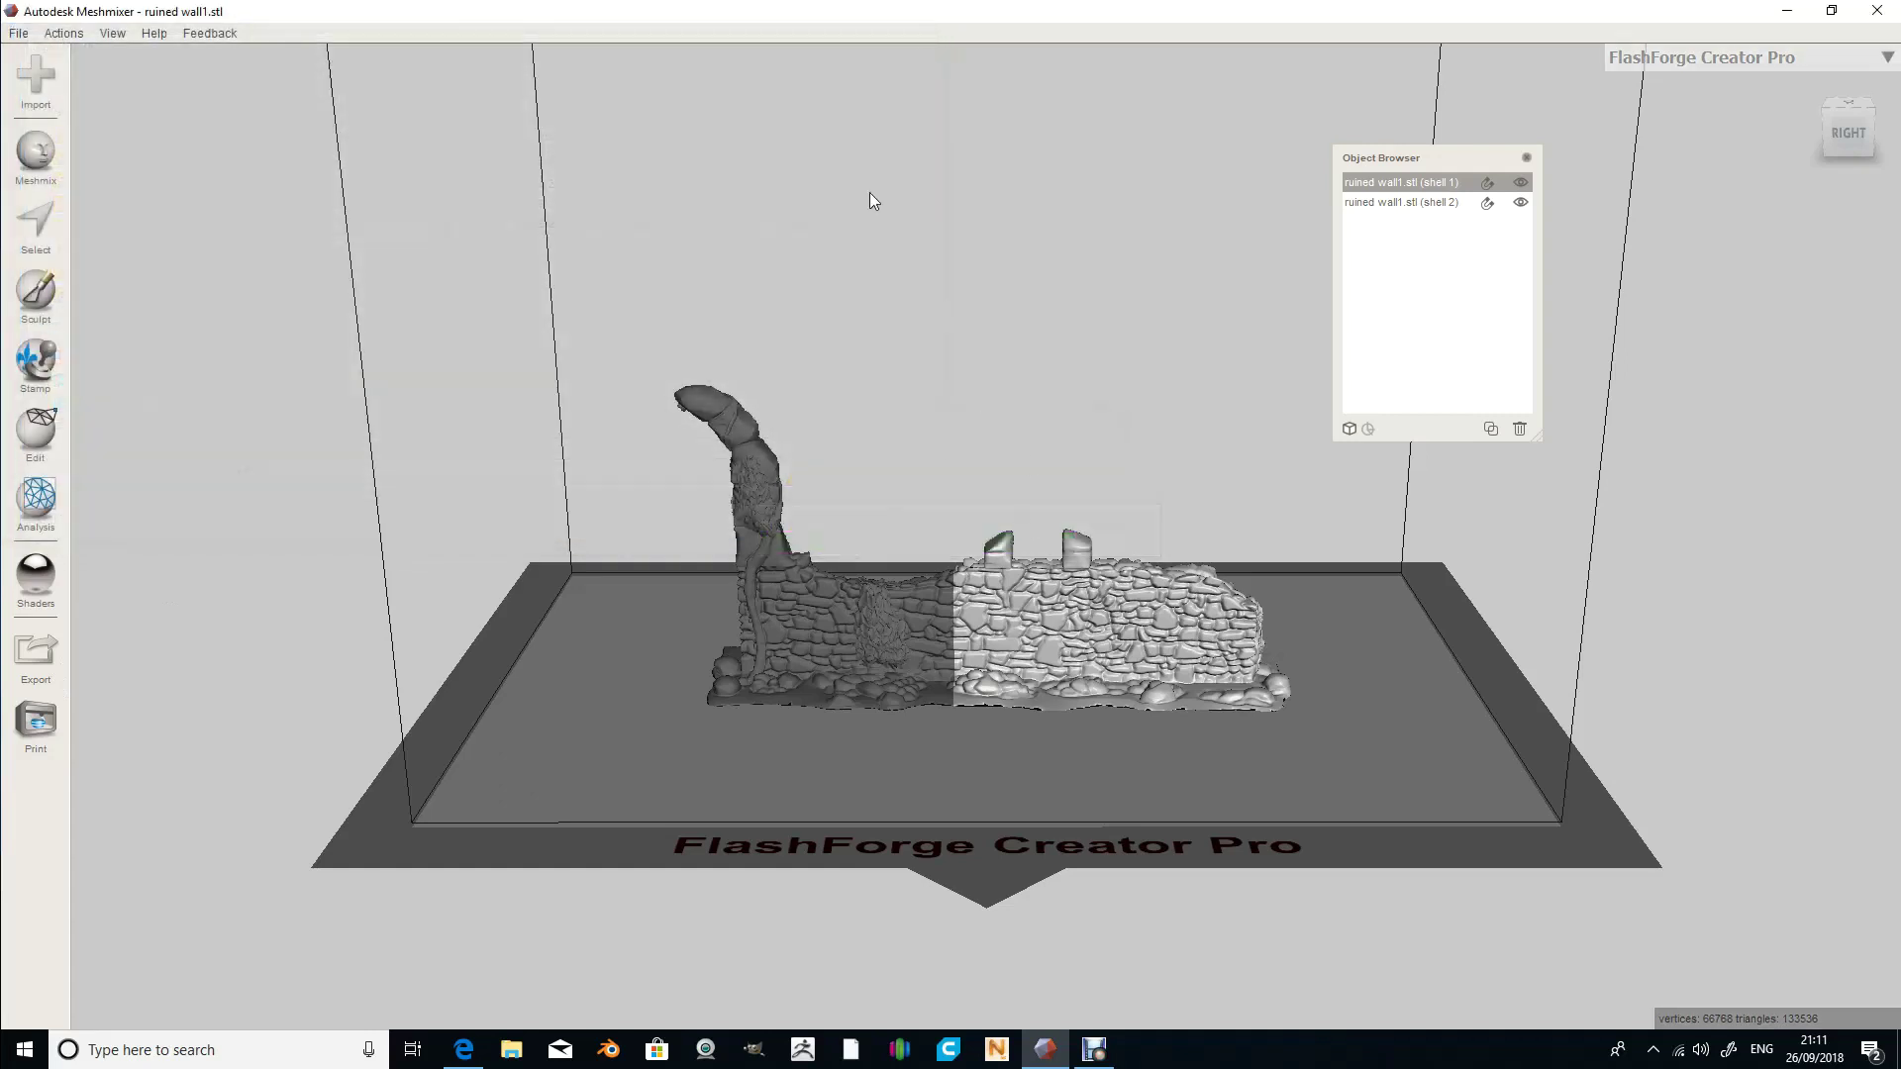
{"action": "left_click", "coordinate": [34, 74]}
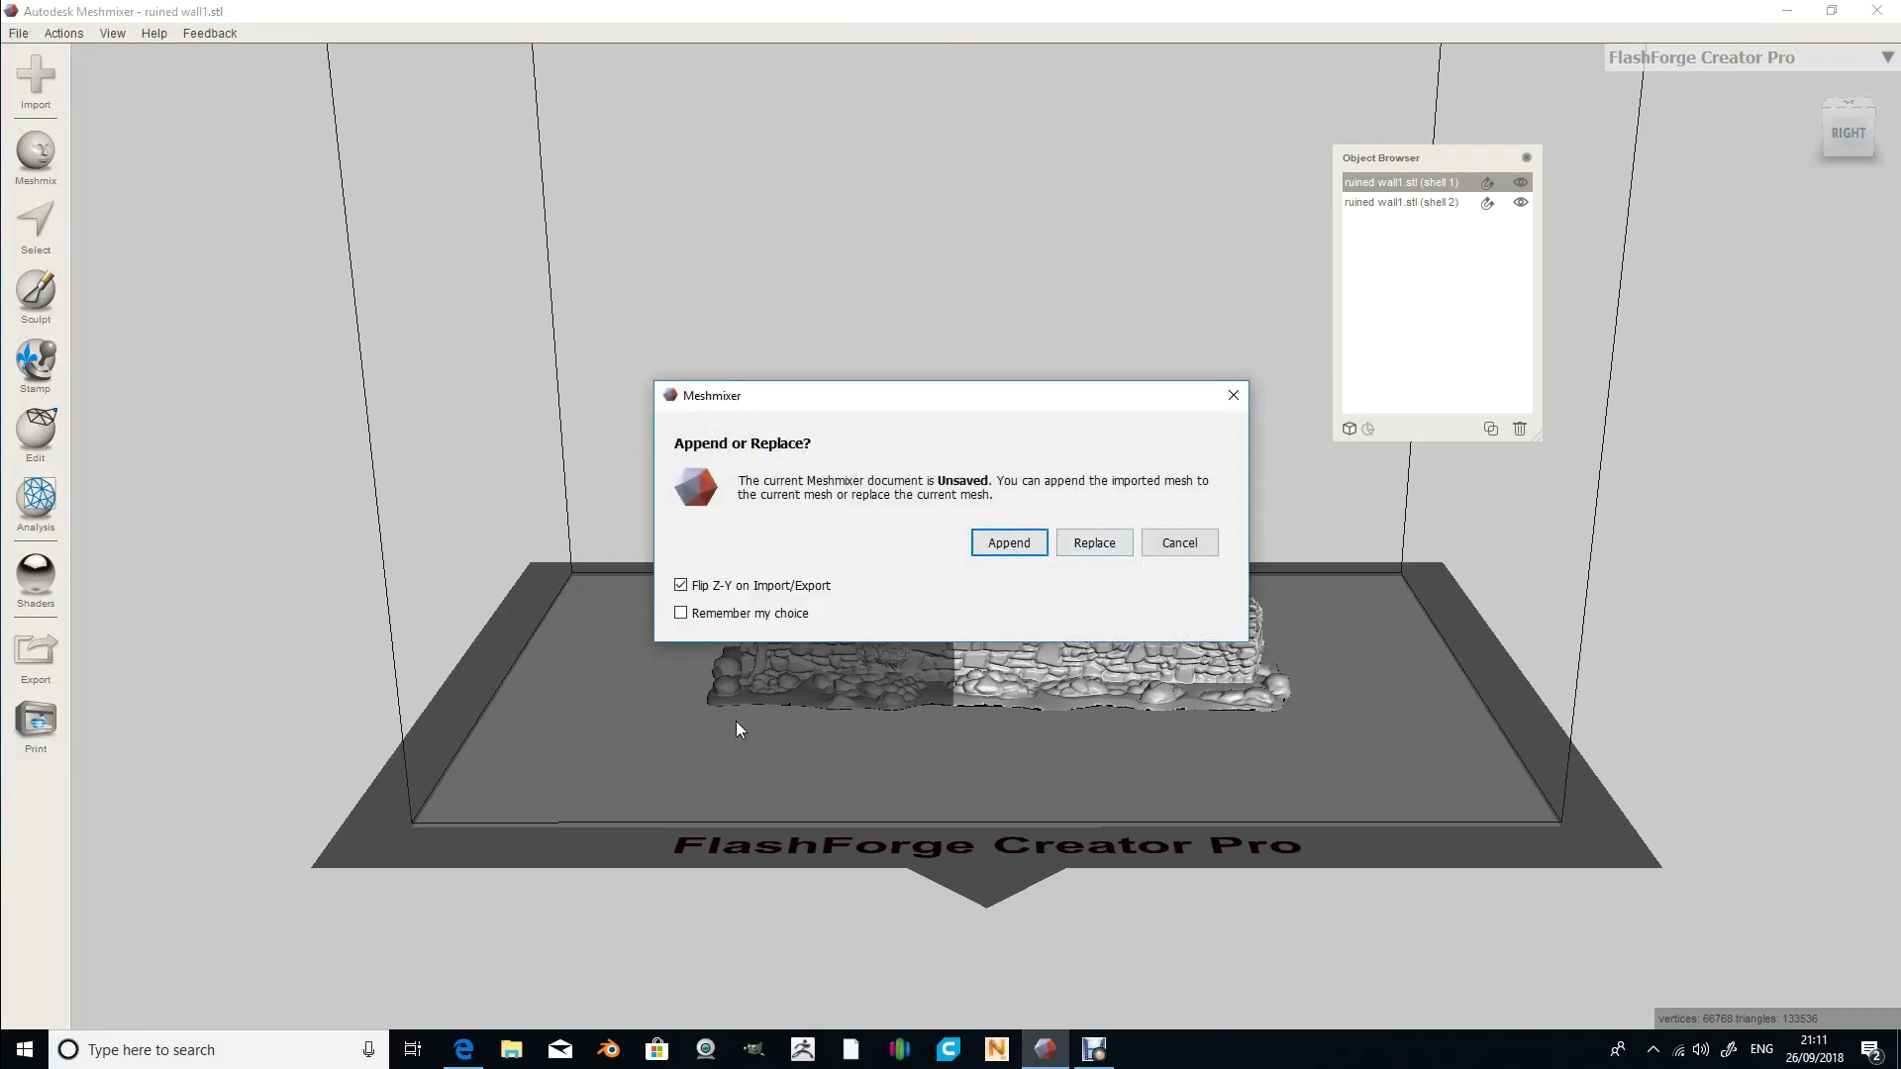
{"action": "left_click", "coordinate": [1095, 543]}
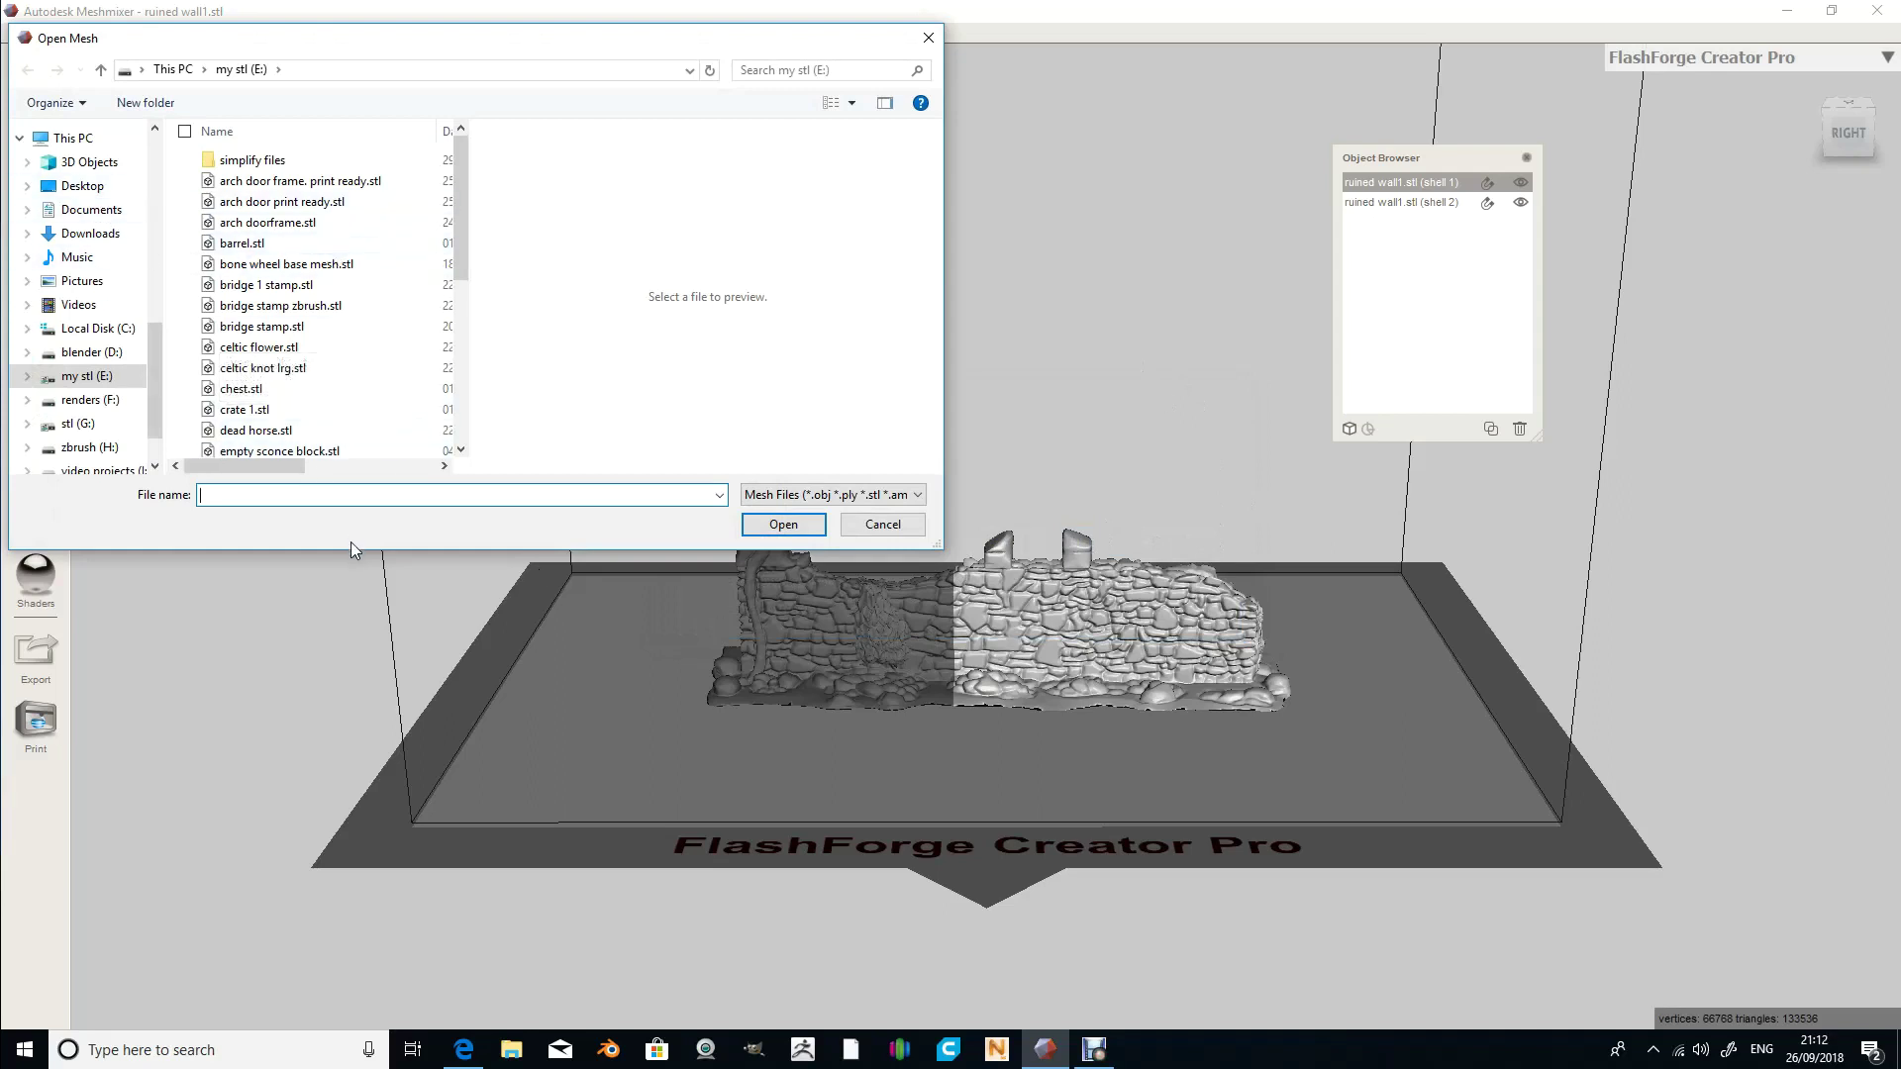
{"action": "left_click", "coordinate": [877, 525]}
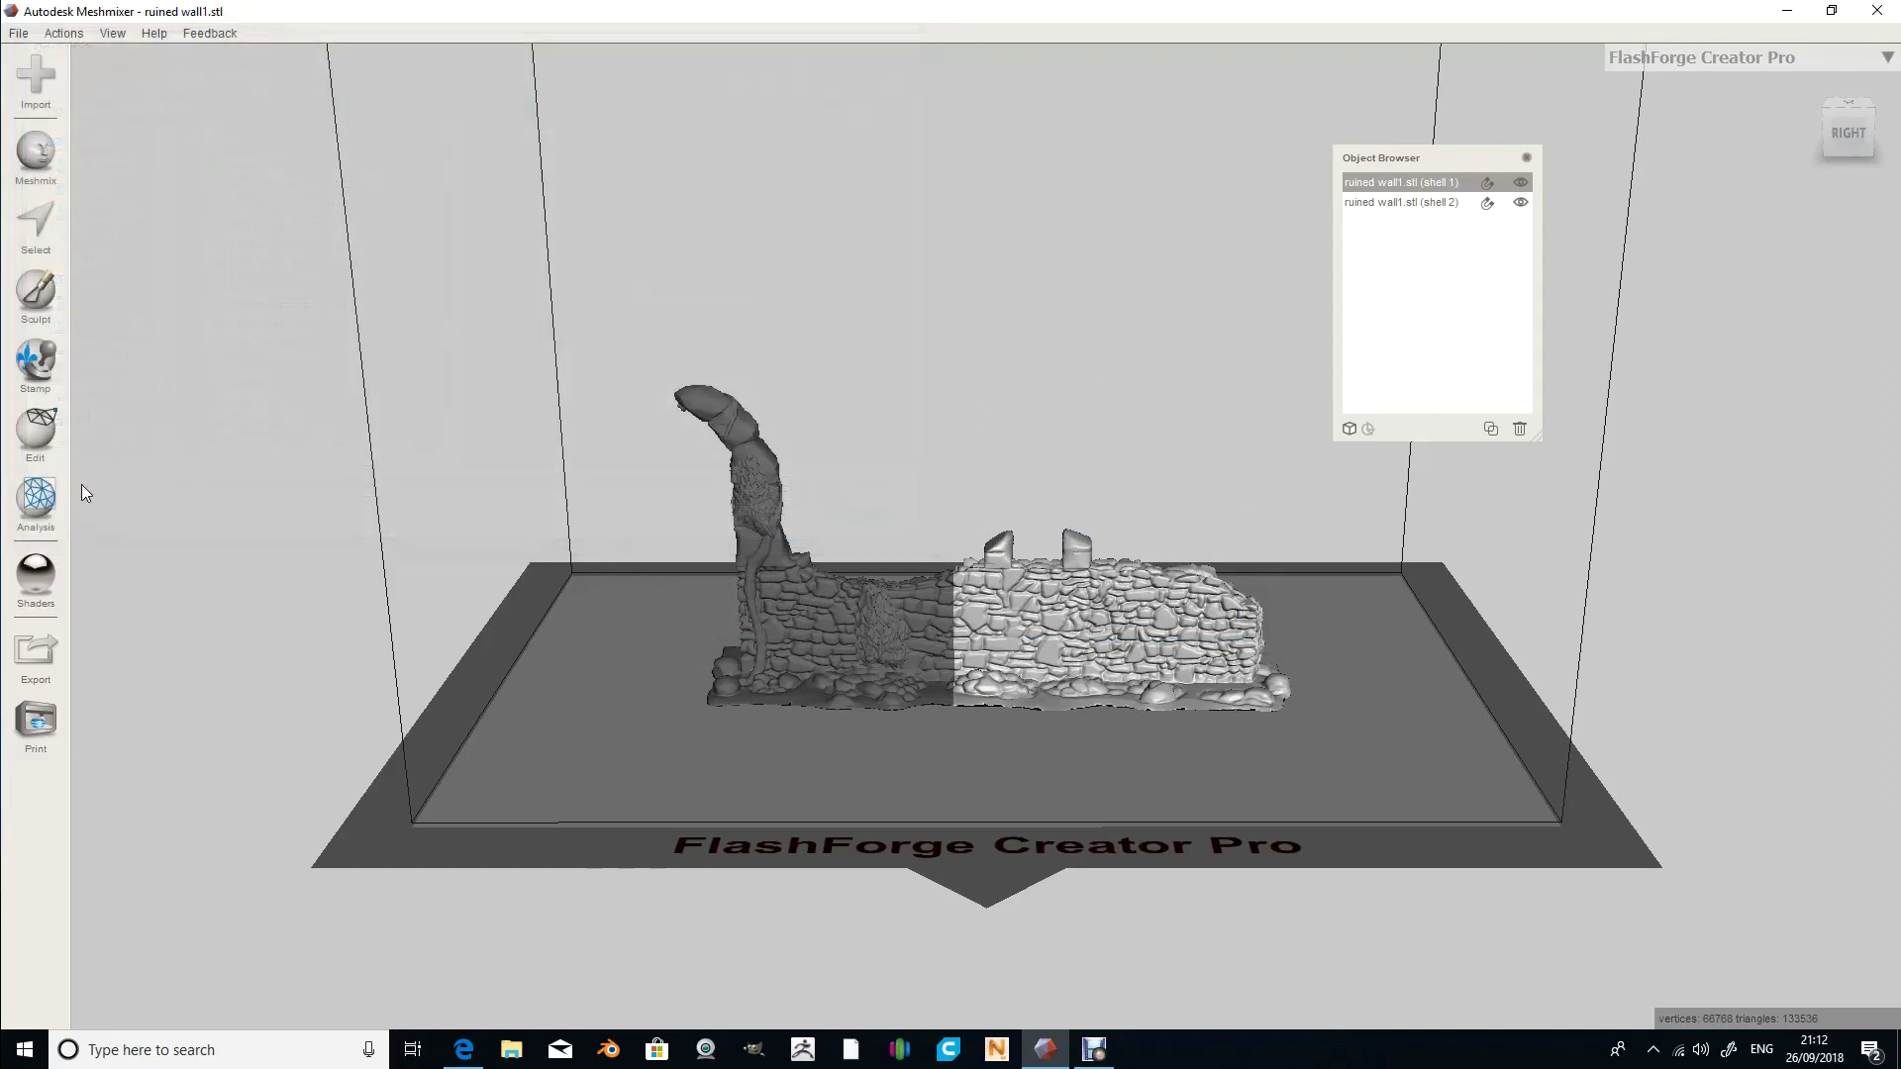
{"action": "left_click", "coordinate": [36, 656]}
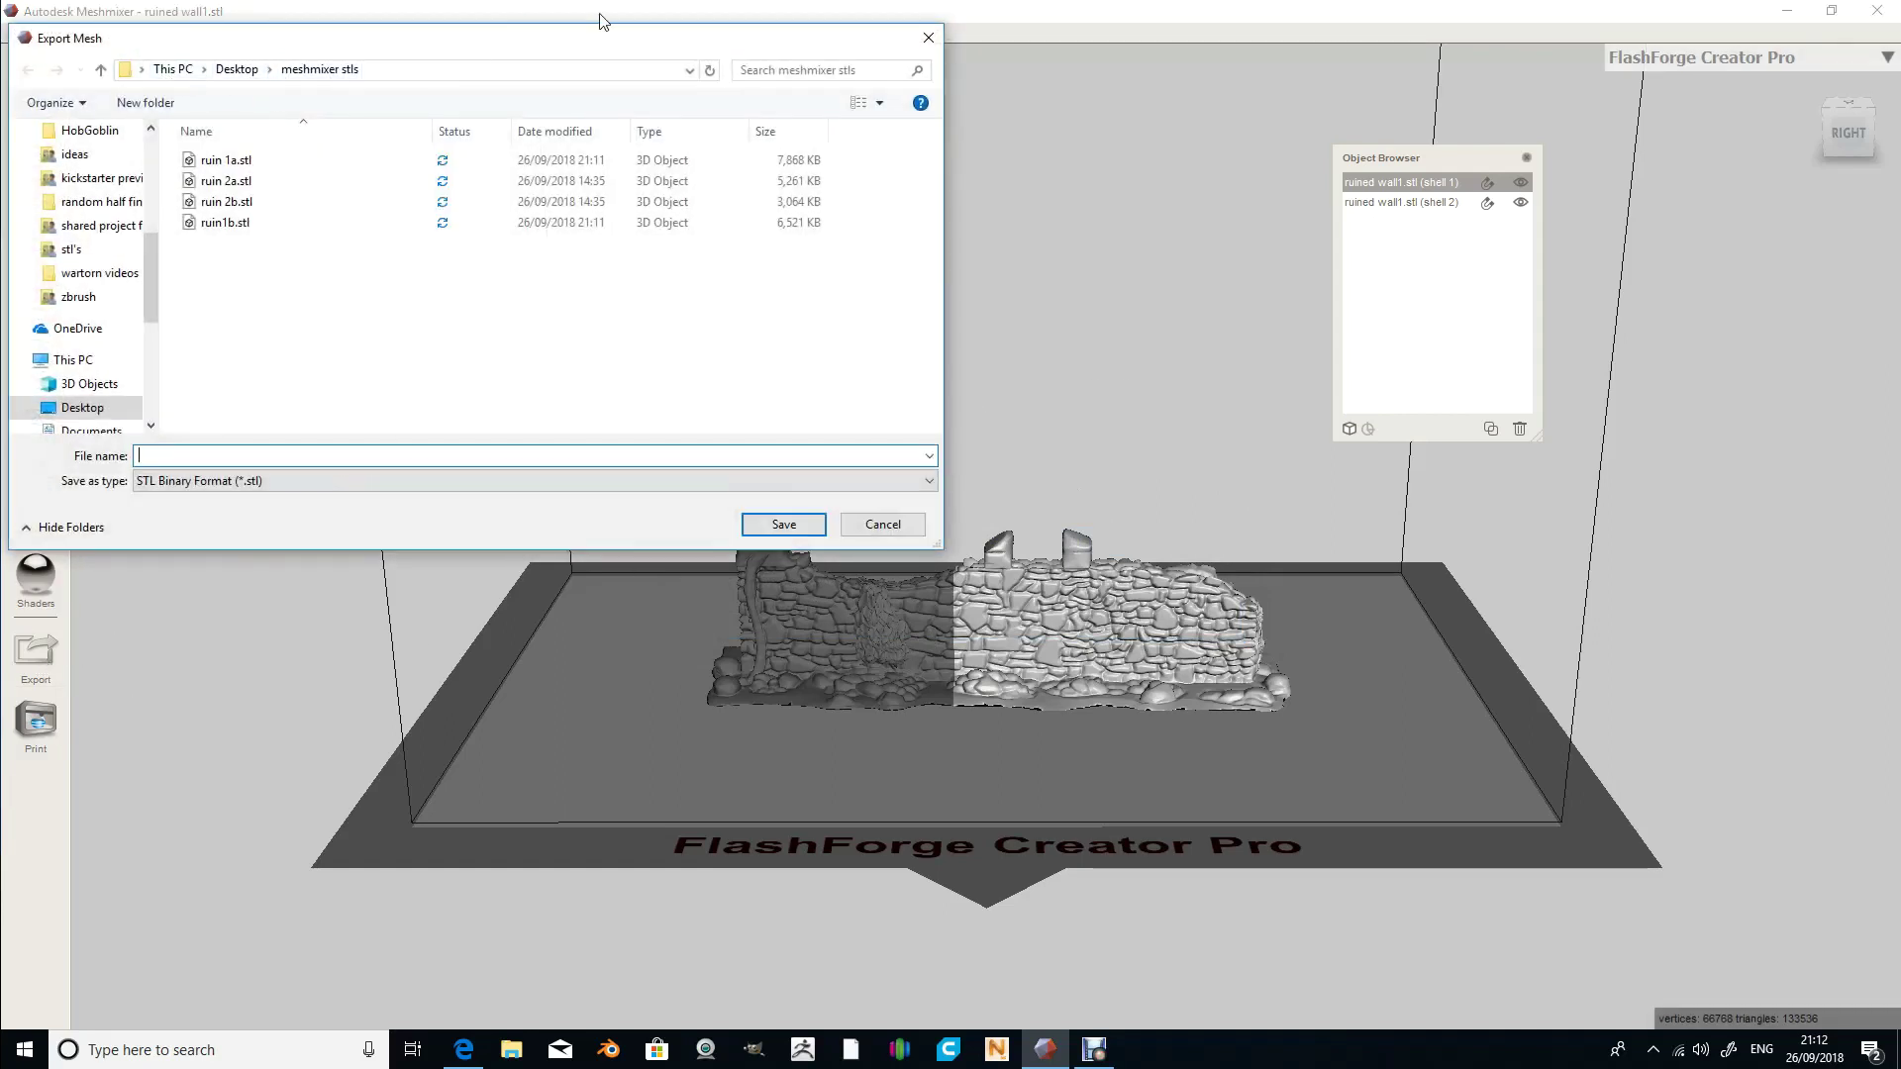
{"action": "left_click", "coordinate": [927, 37]}
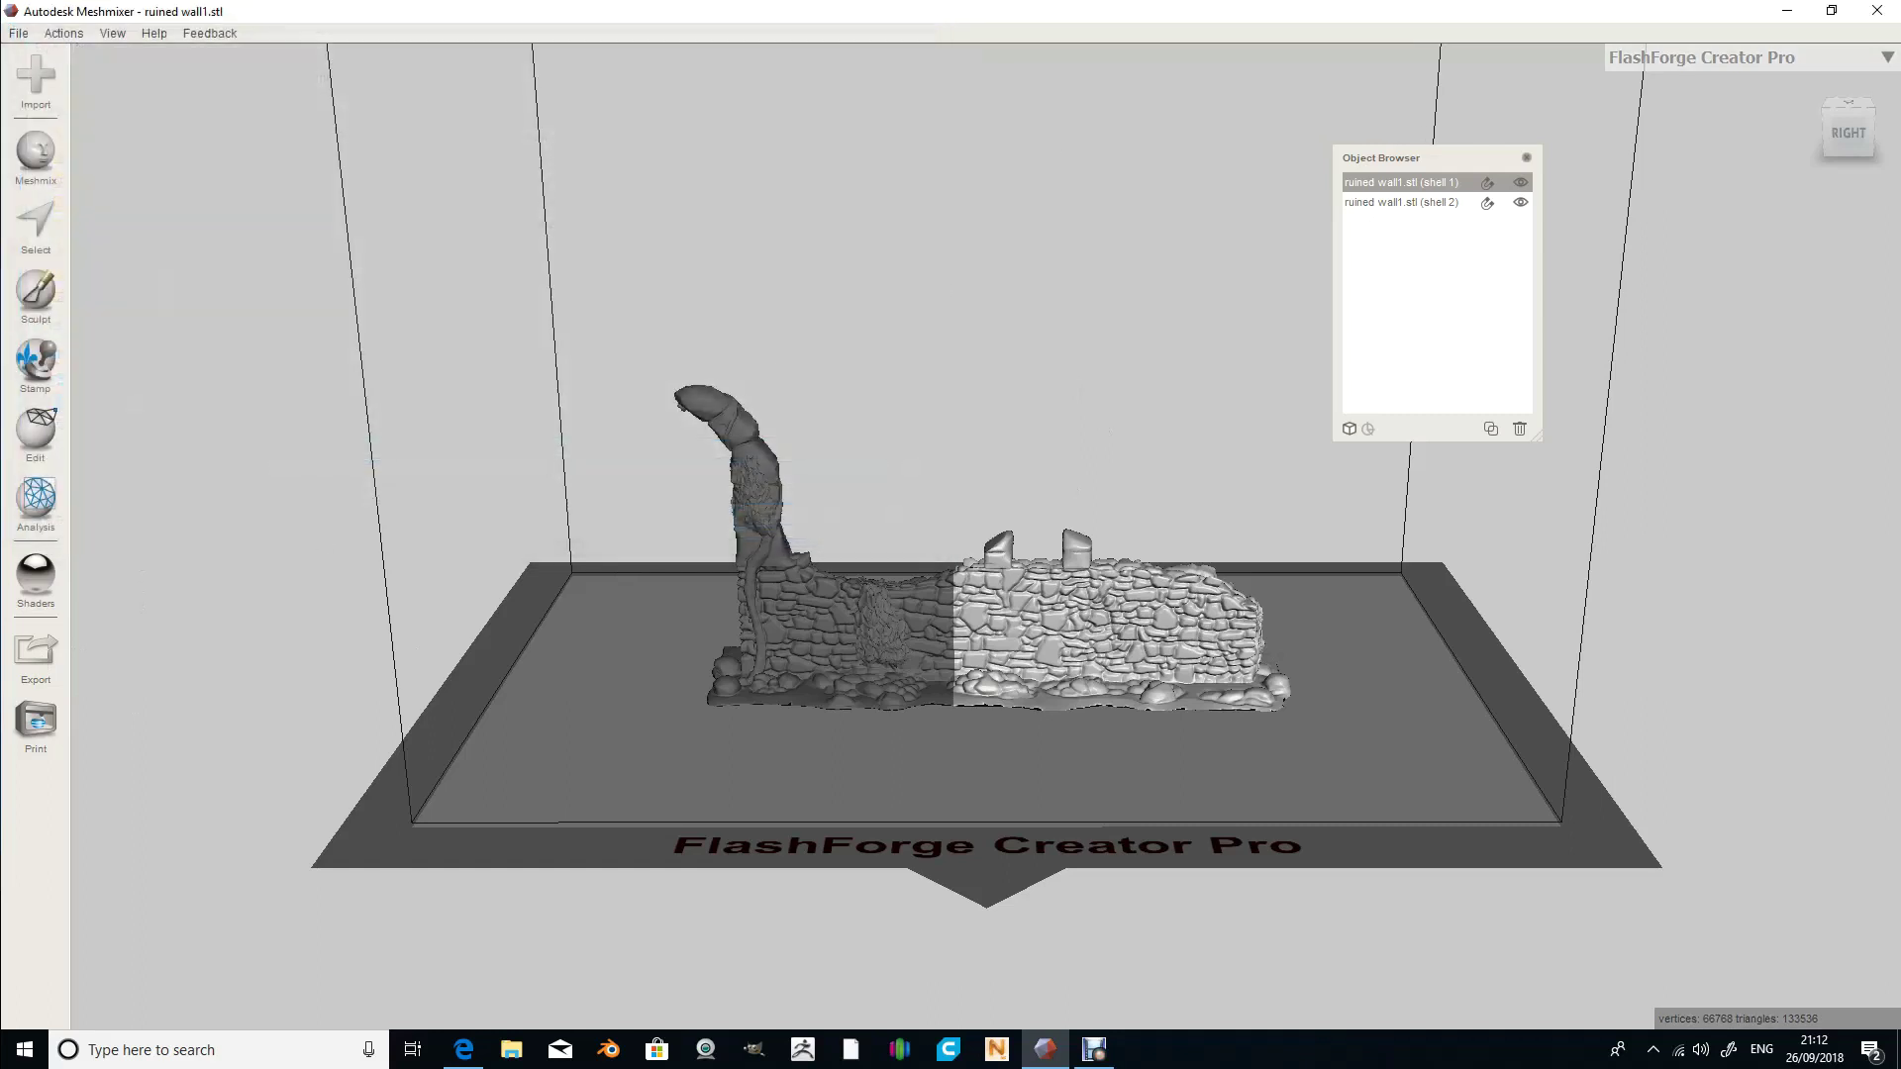
- Replace the scene with ruin 1a.stl from the Desktop's meshmixer stls folder
{"action": "left_click", "coordinate": [36, 67]}
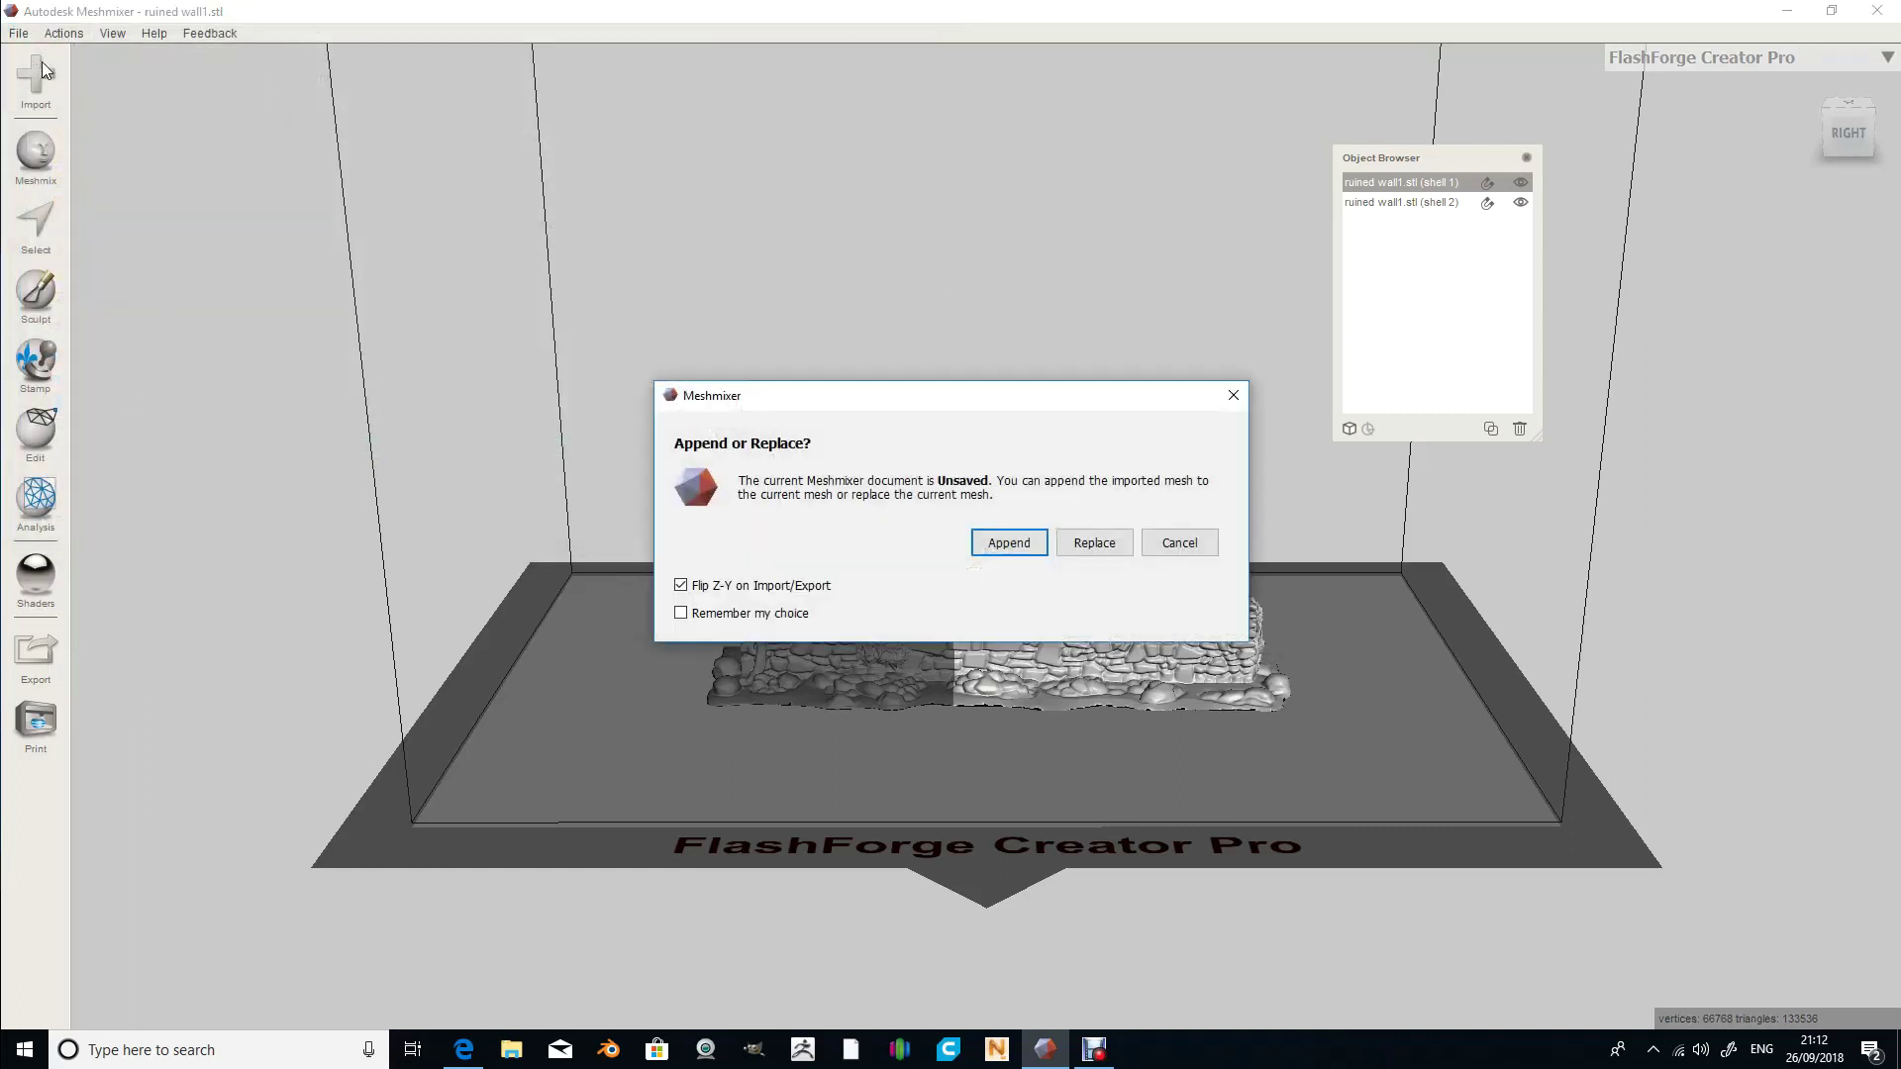
{"action": "left_click", "coordinate": [1089, 545]}
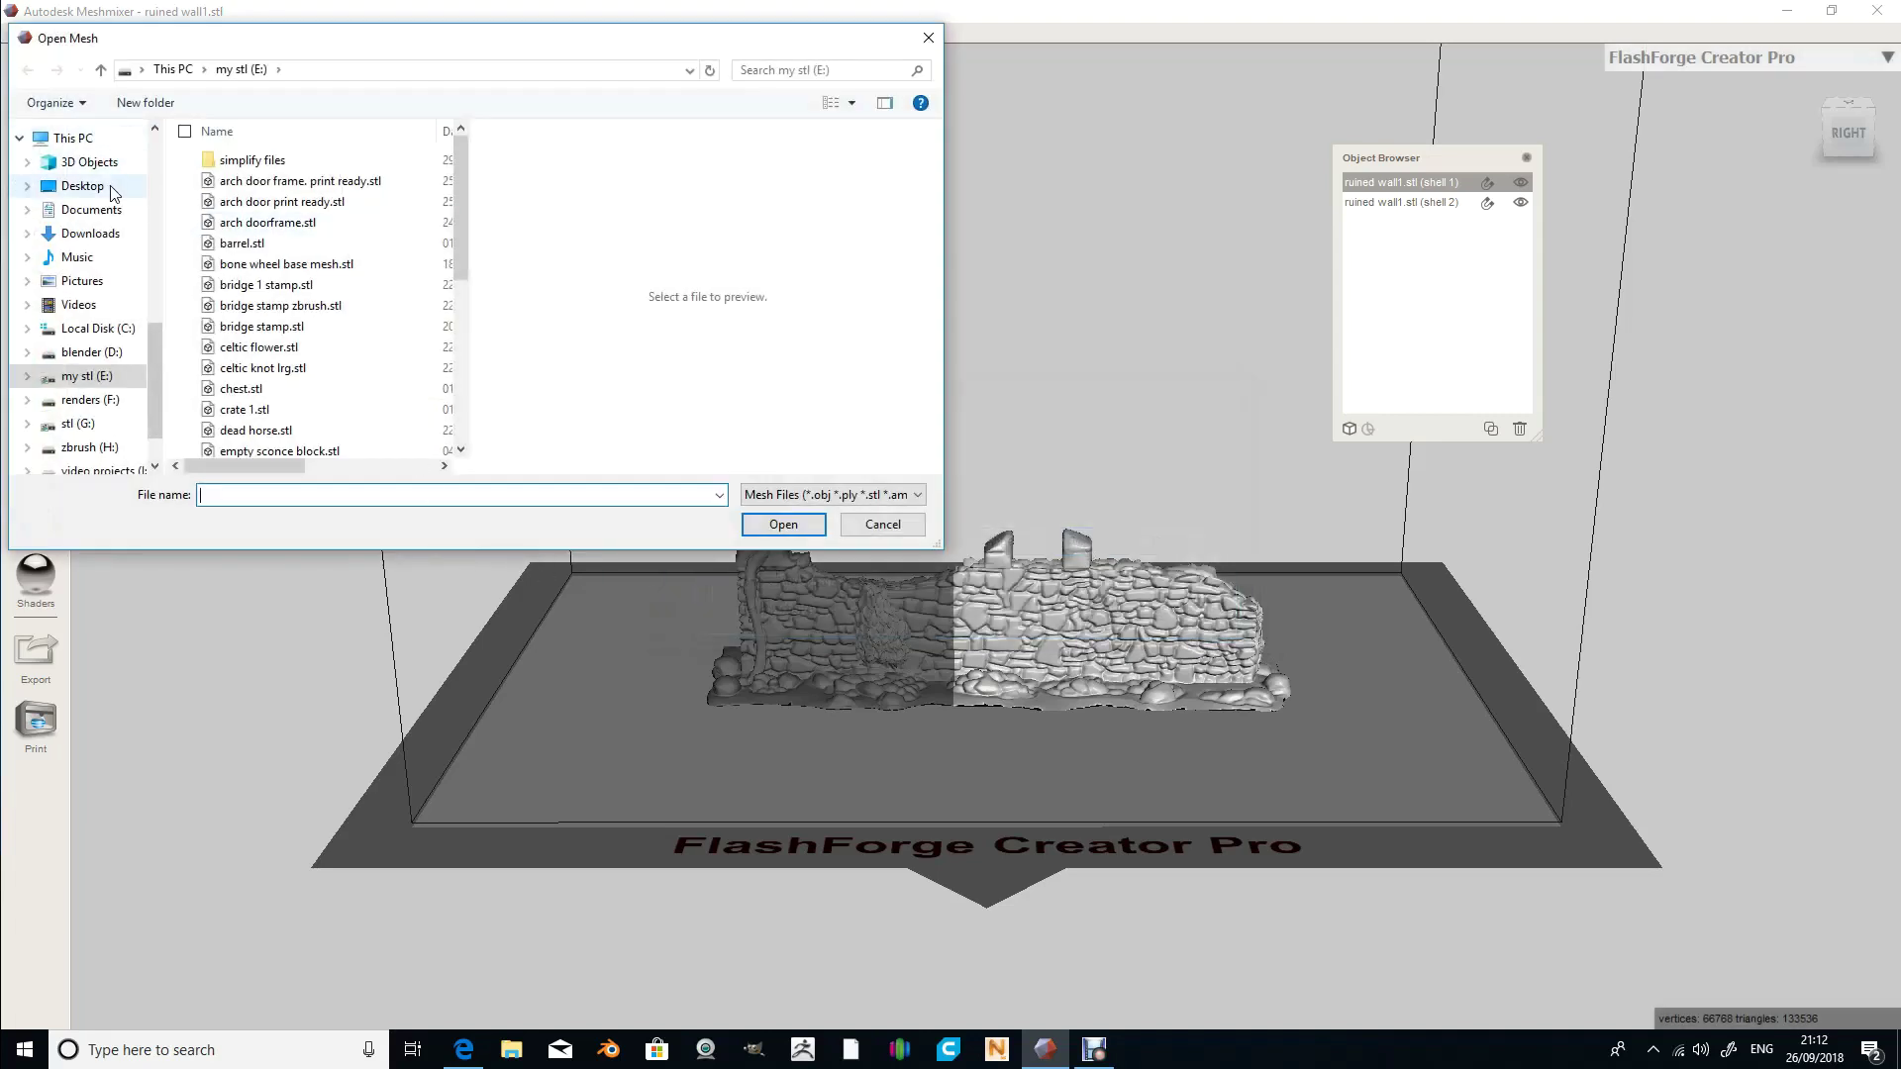
{"action": "left_click", "coordinate": [84, 186]}
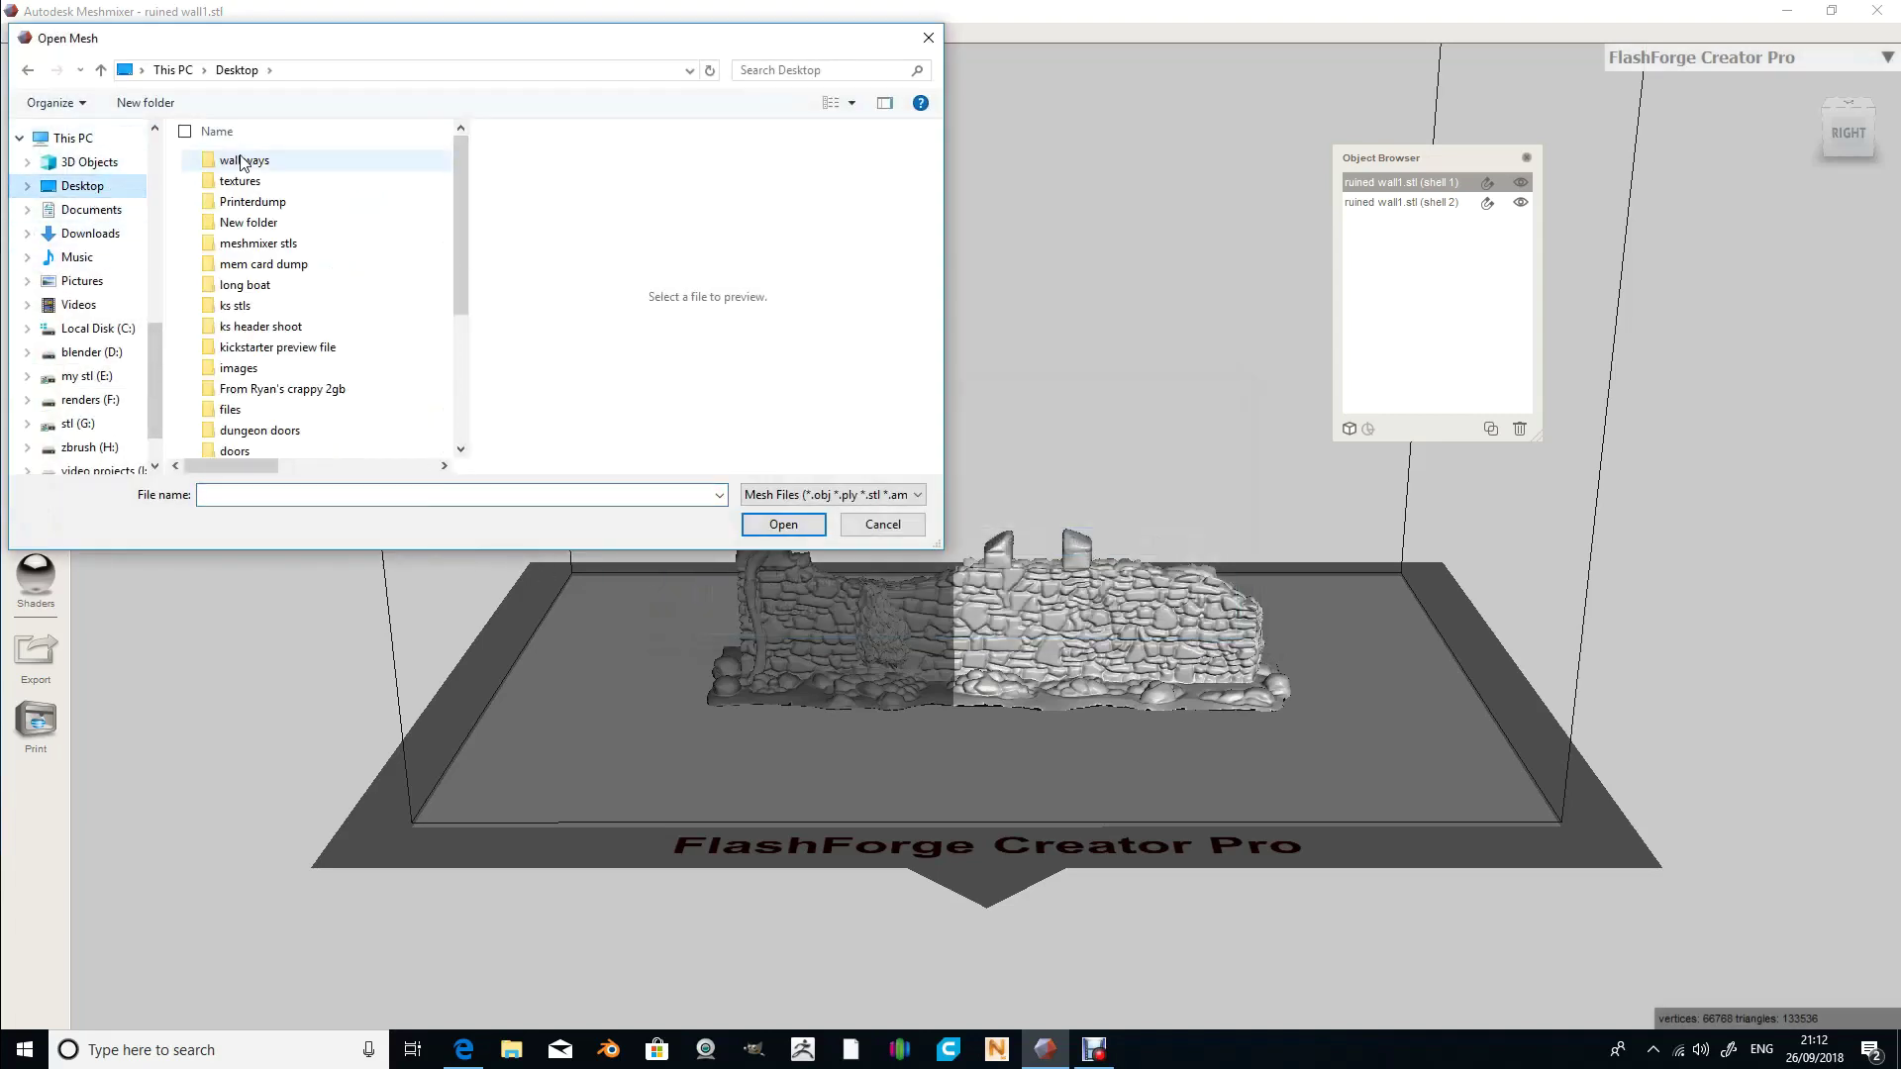
{"action": "scroll", "coordinate": [297, 238], "scroll_direction": "down", "scroll_amount": 1}
{"action": "double_click", "coordinate": [287, 197]}
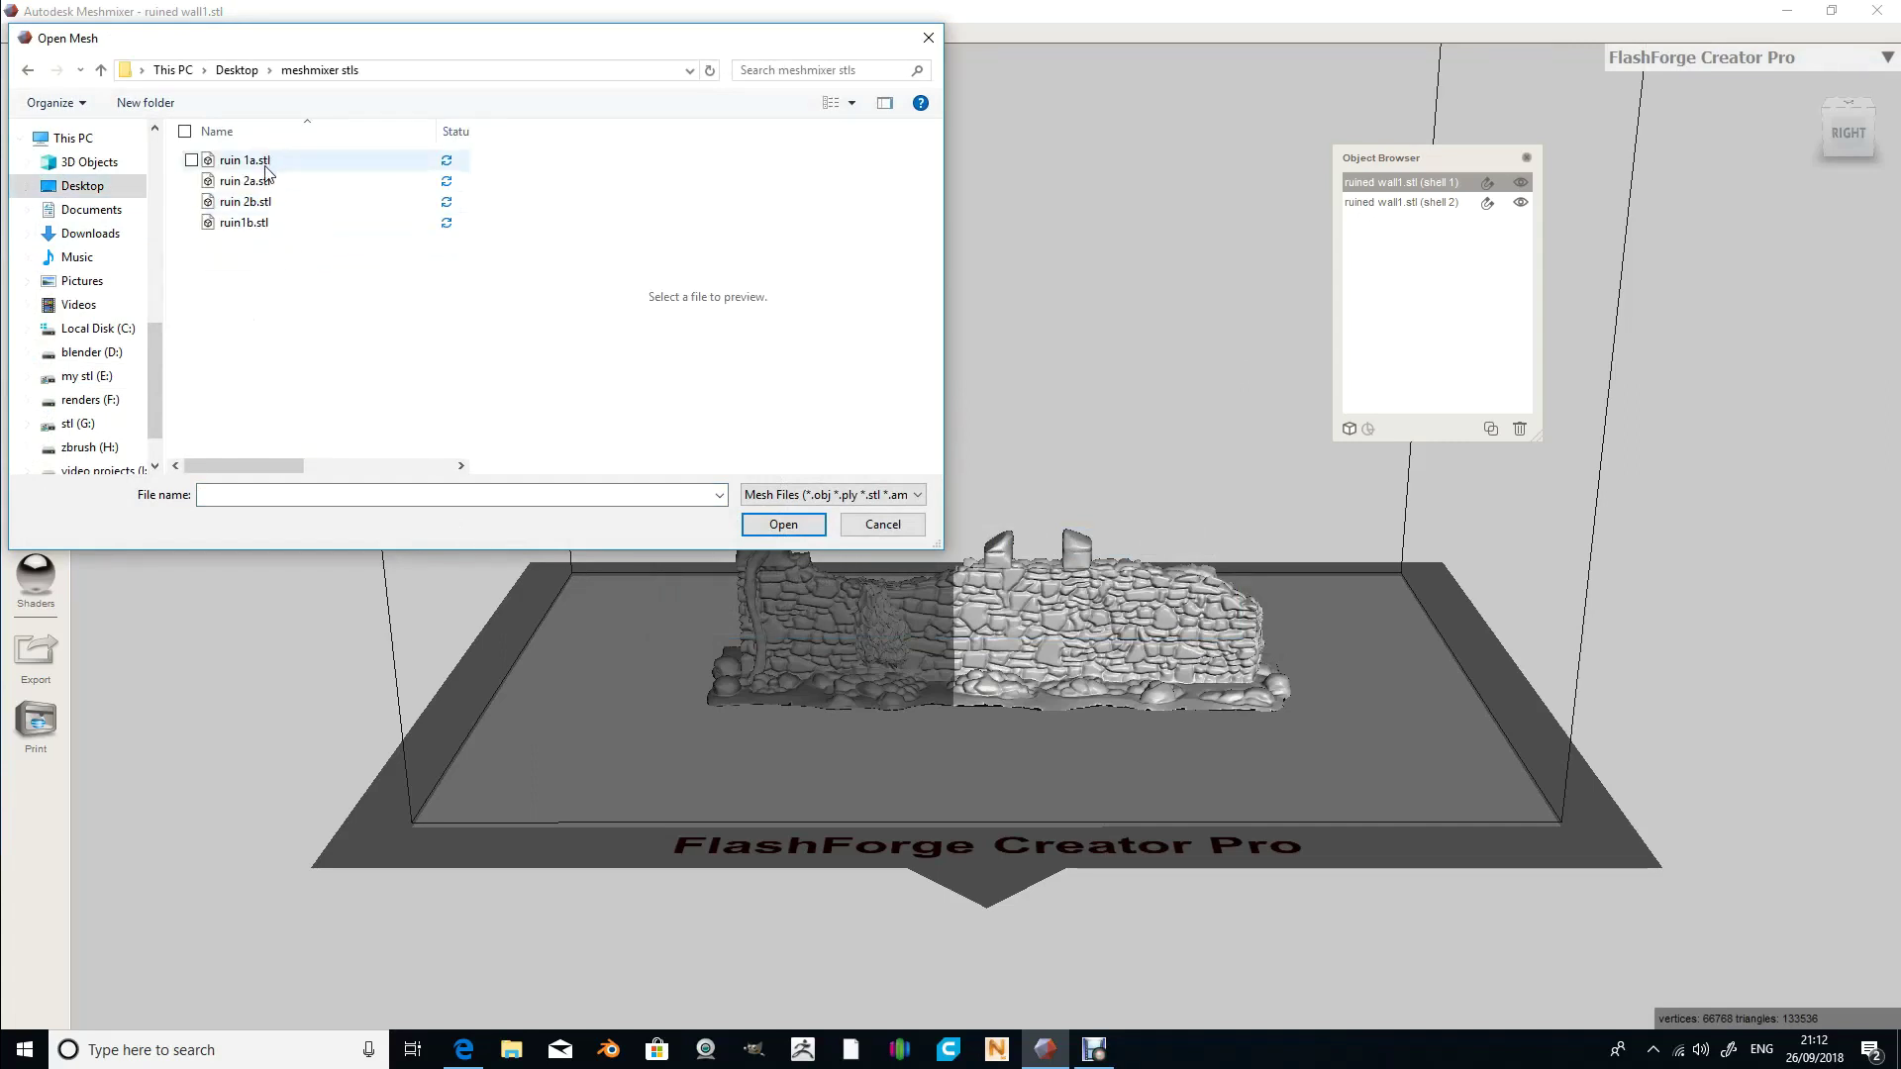
{"action": "left_click", "coordinate": [262, 163]}
{"action": "left_click", "coordinate": [262, 164]}
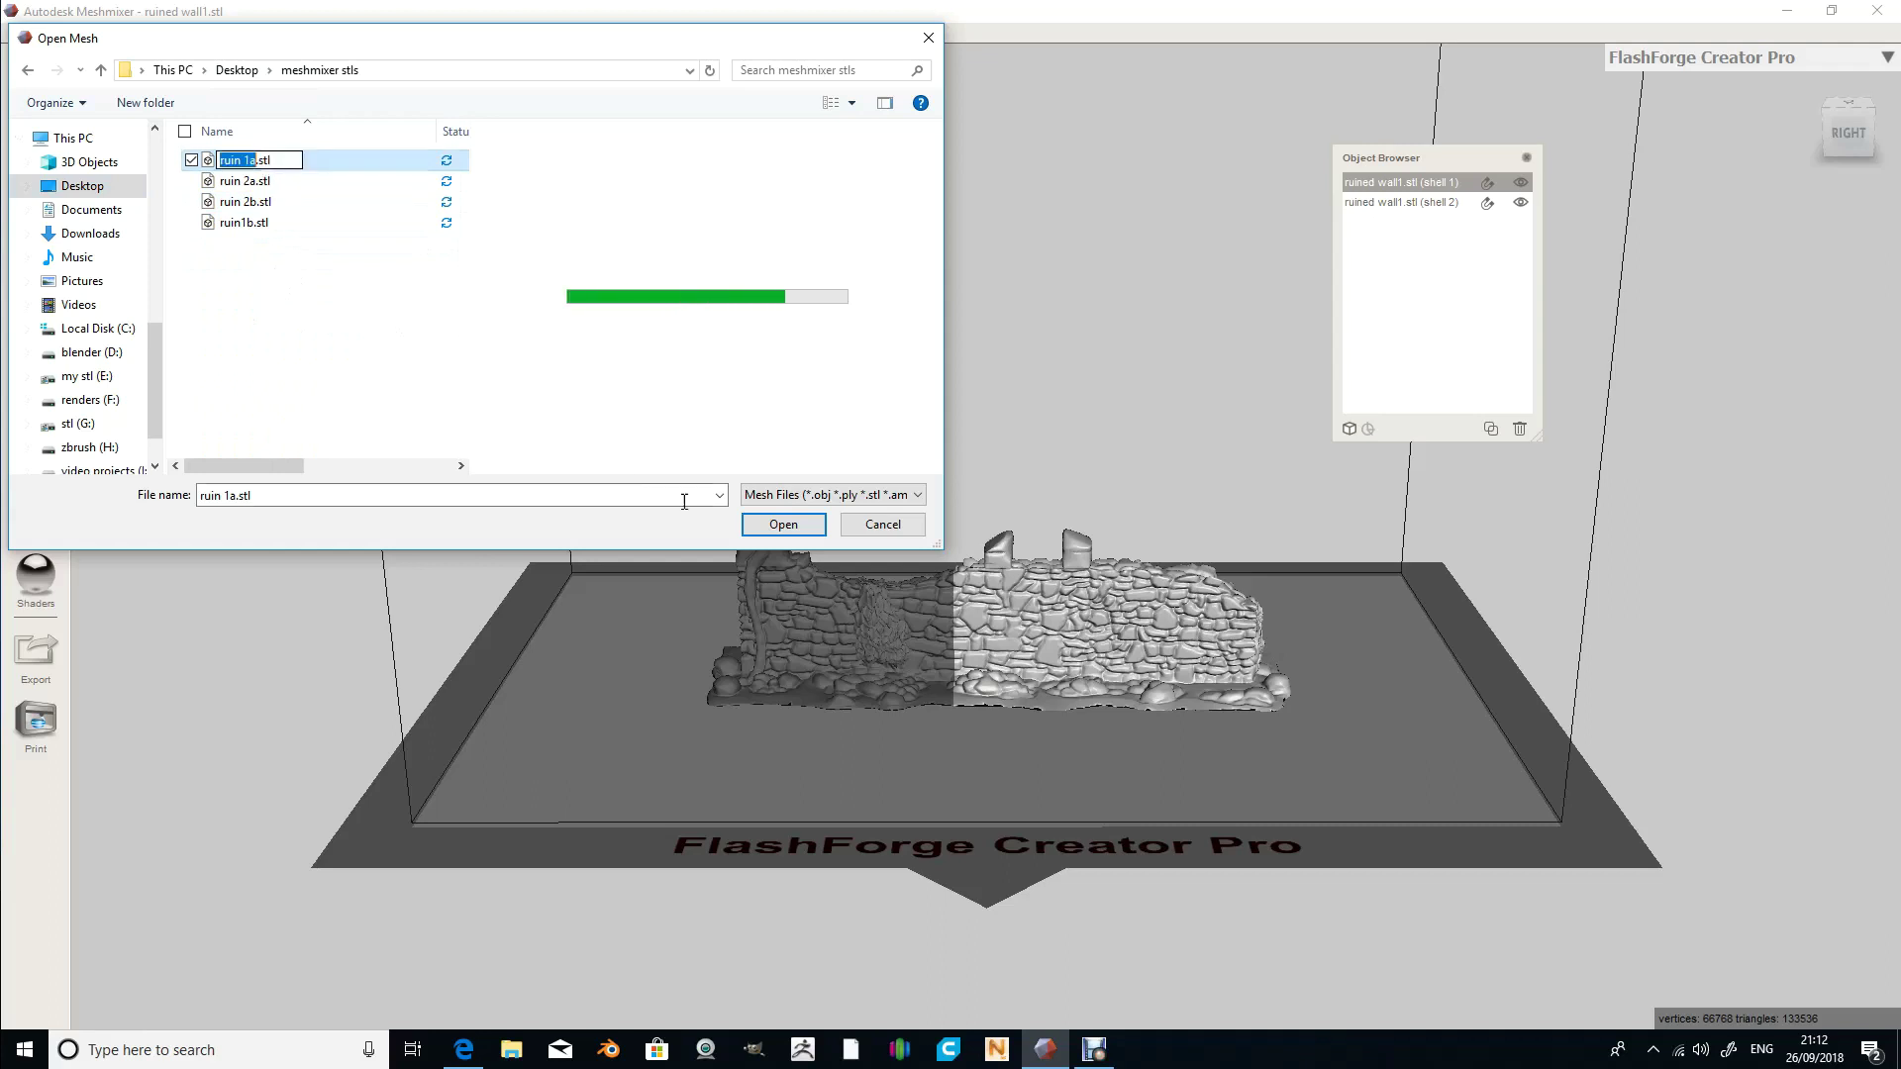
{"action": "left_click", "coordinate": [792, 533]}
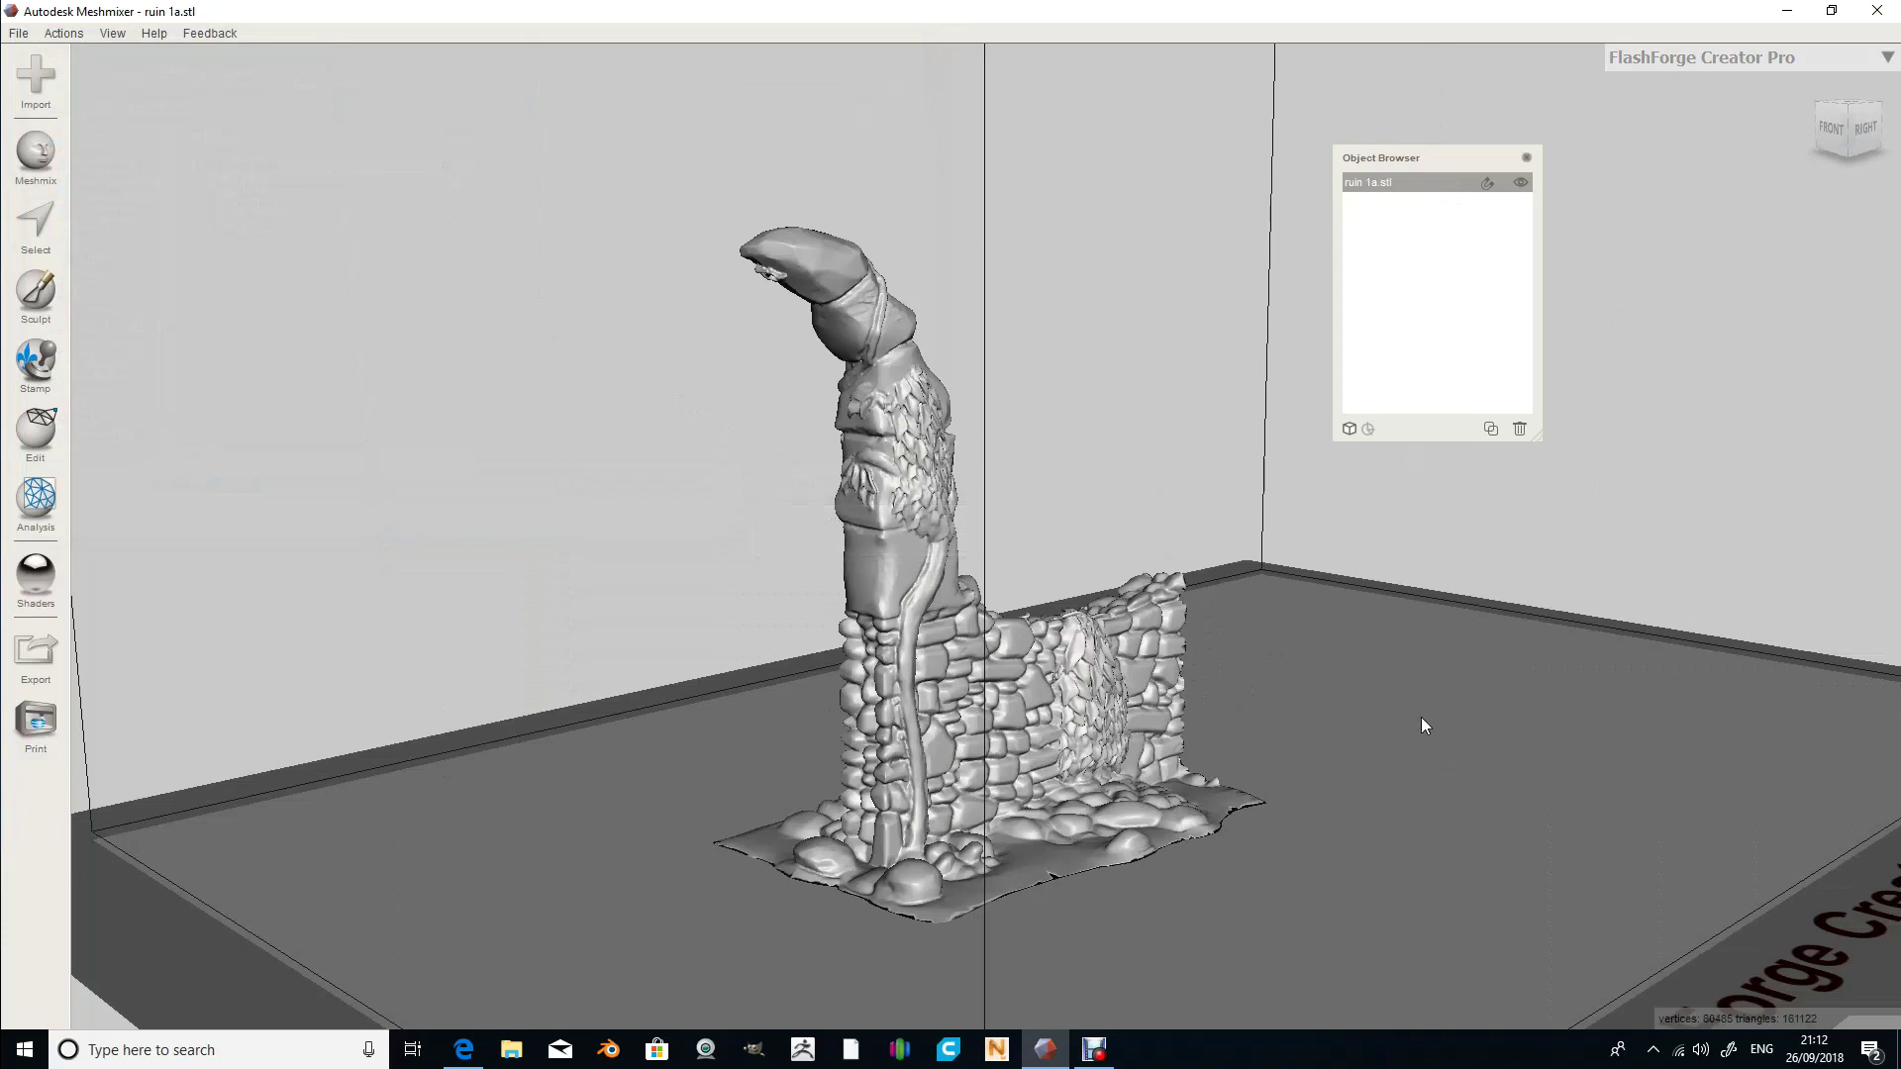
- Orbit to a high view of the tower half on the bed
{"action": "right_click_drag", "start_coordinate": [1421, 718], "coordinate": [1273, 726]}
{"action": "right_click_drag", "start_coordinate": [1164, 593], "coordinate": [1122, 556]}
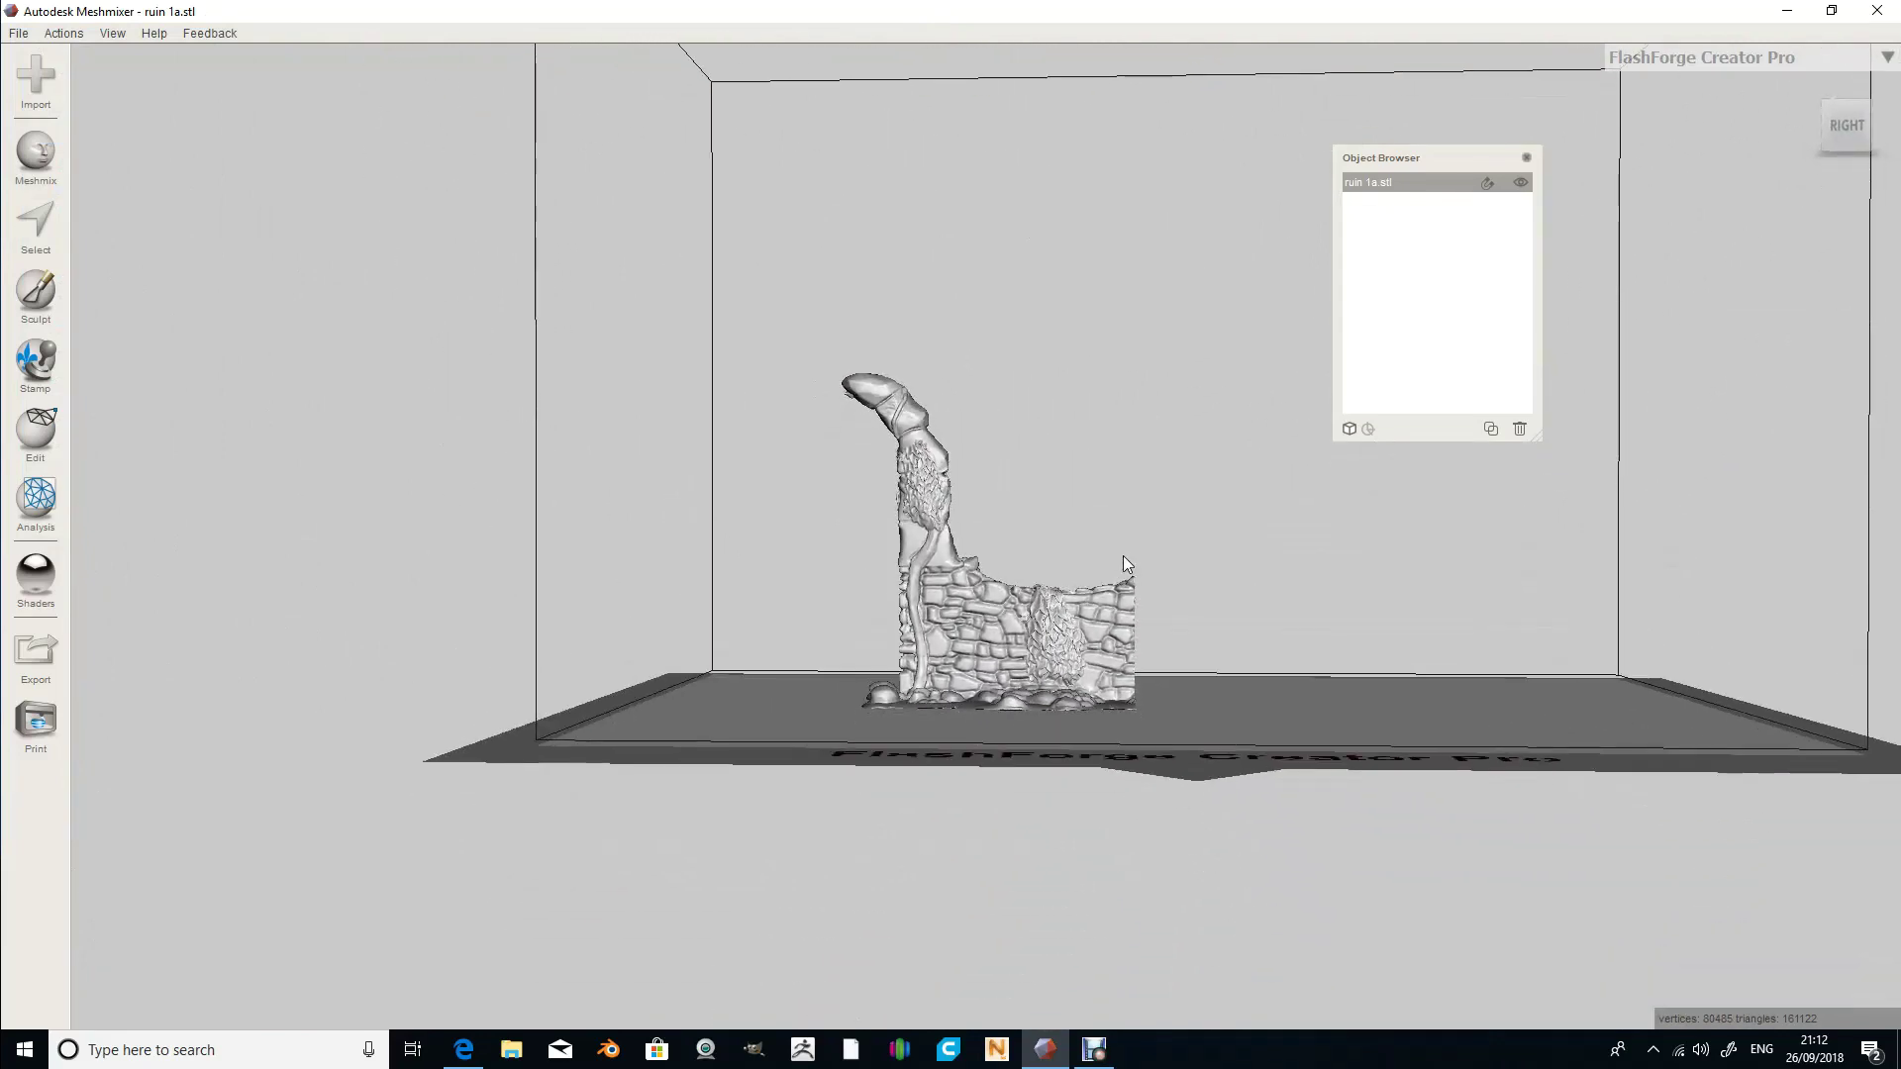
{"action": "left_click", "coordinate": [49, 71]}
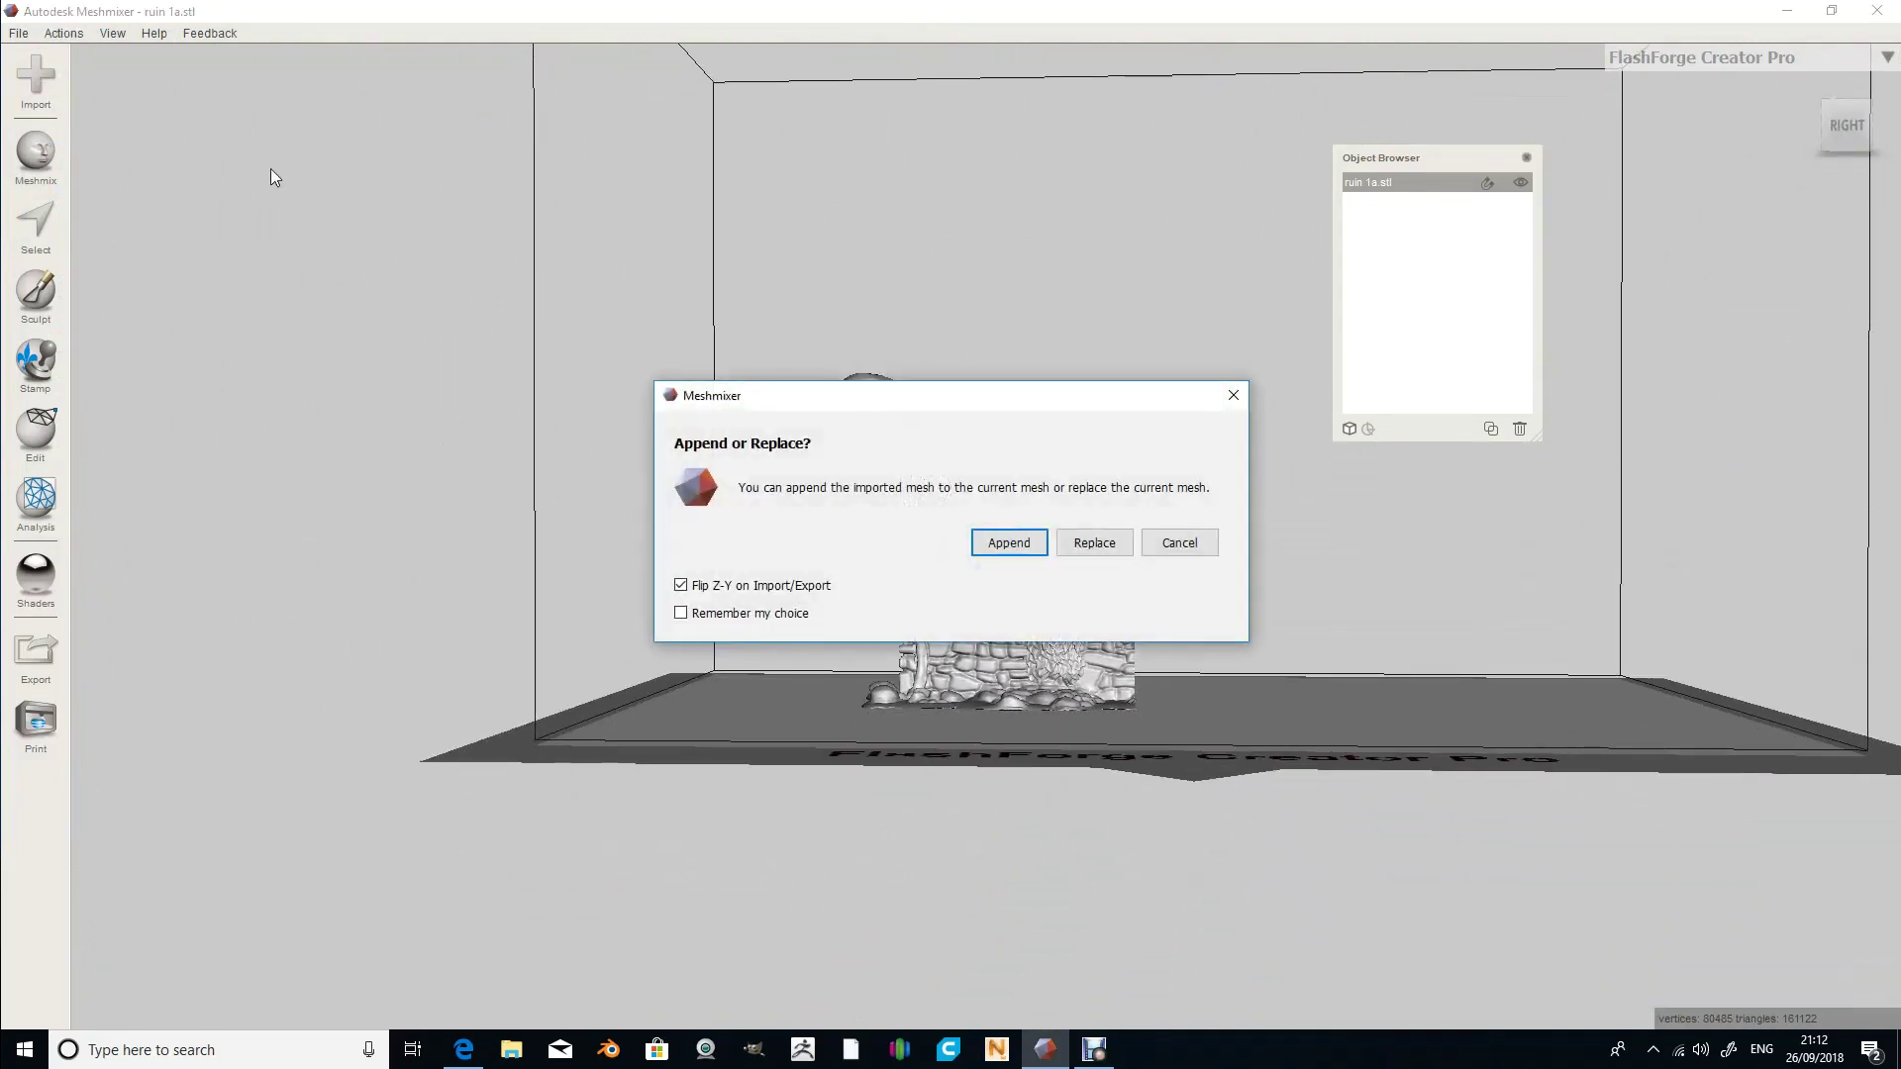
- Append ruin1b.stl beside ruin 1a.stl on the bed and close the Object Browser
{"action": "left_click", "coordinate": [1009, 543]}
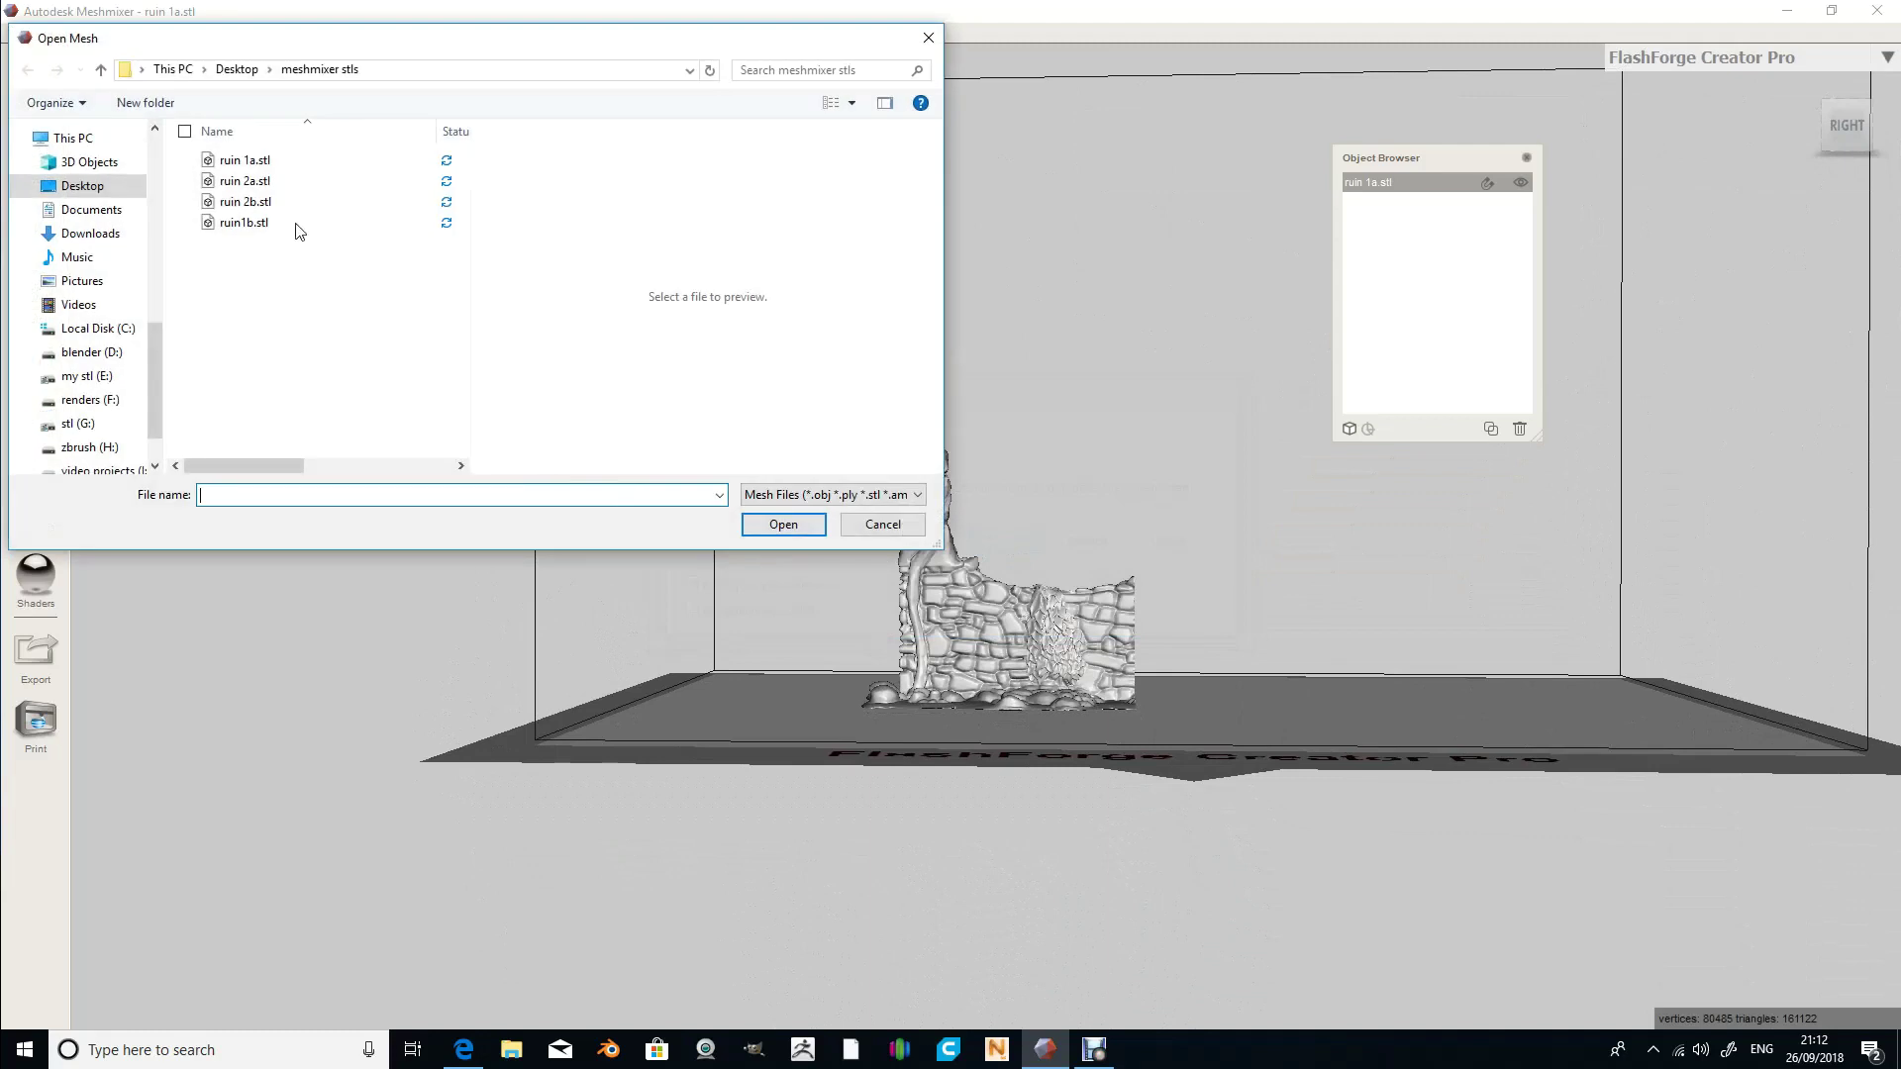
{"action": "left_click", "coordinate": [243, 222]}
{"action": "left_click", "coordinate": [783, 524]}
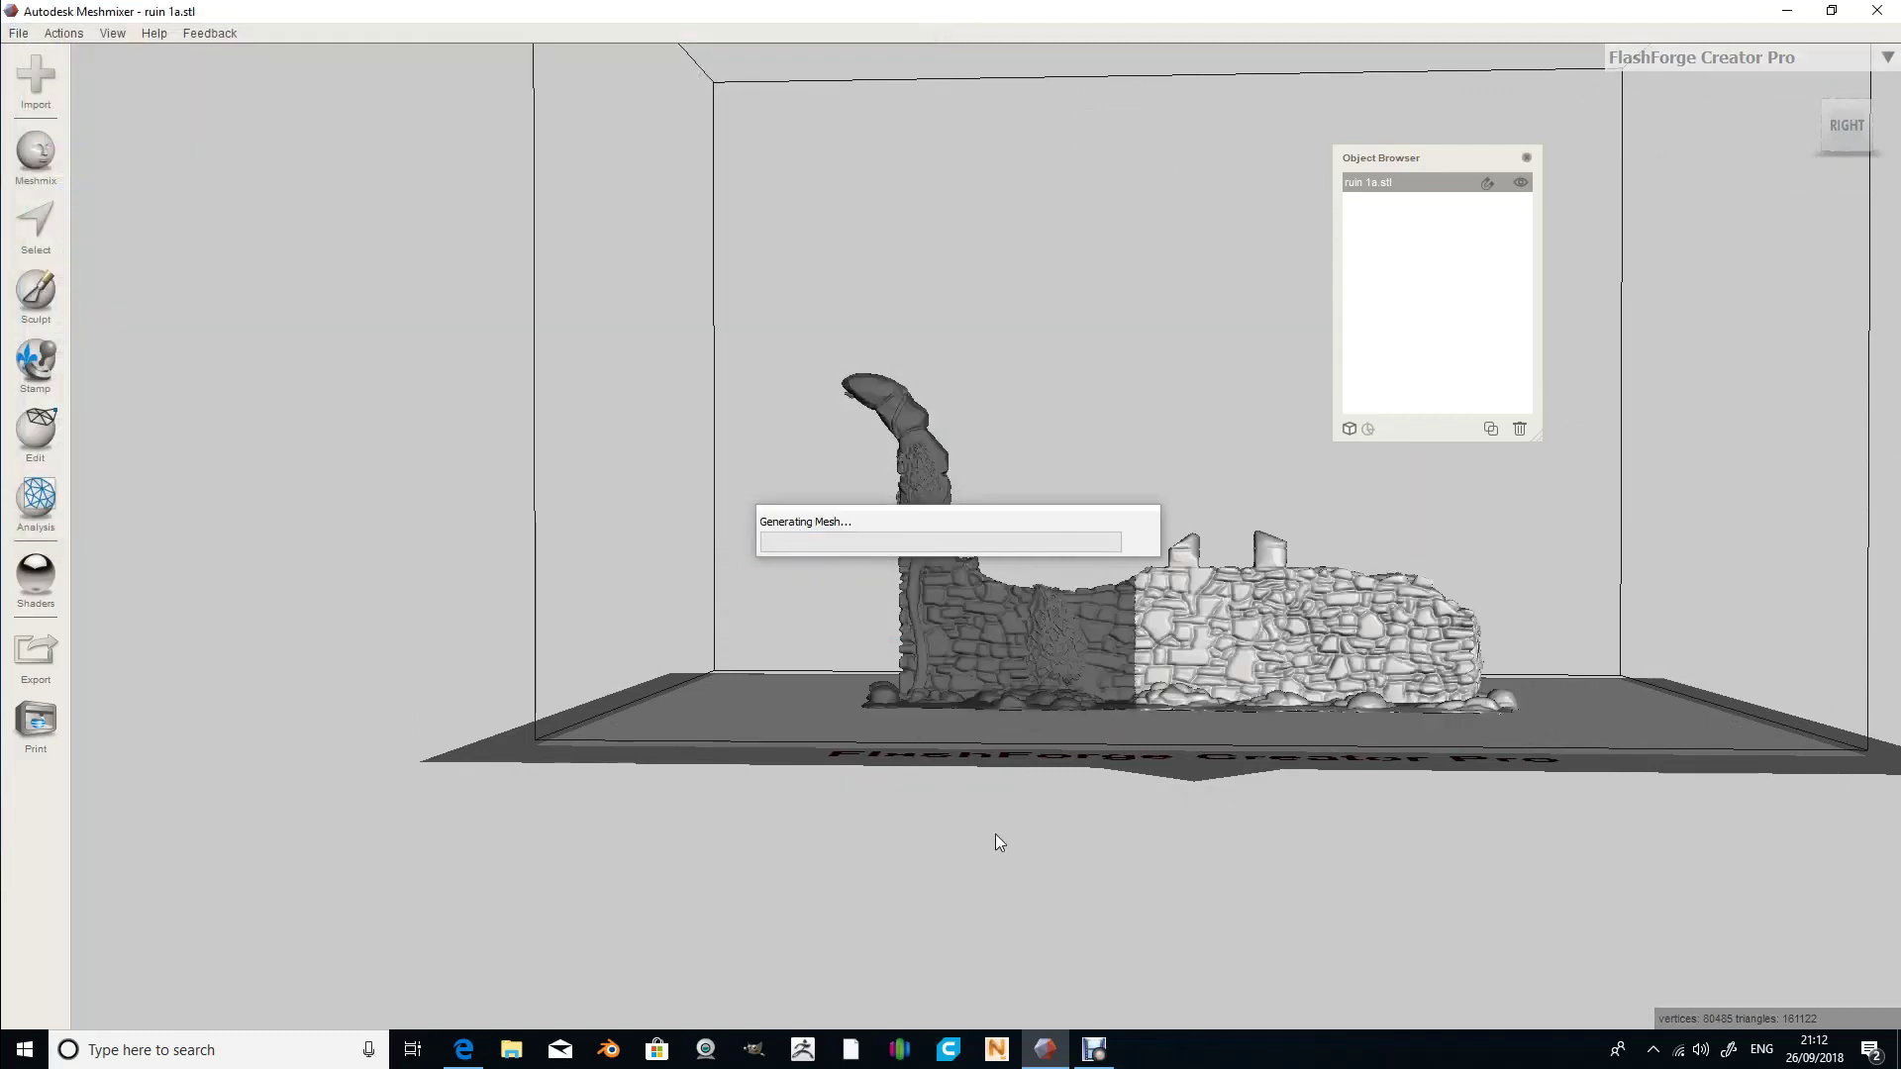
{"action": "right_click_drag", "start_coordinate": [1179, 398], "coordinate": [1256, 629]}
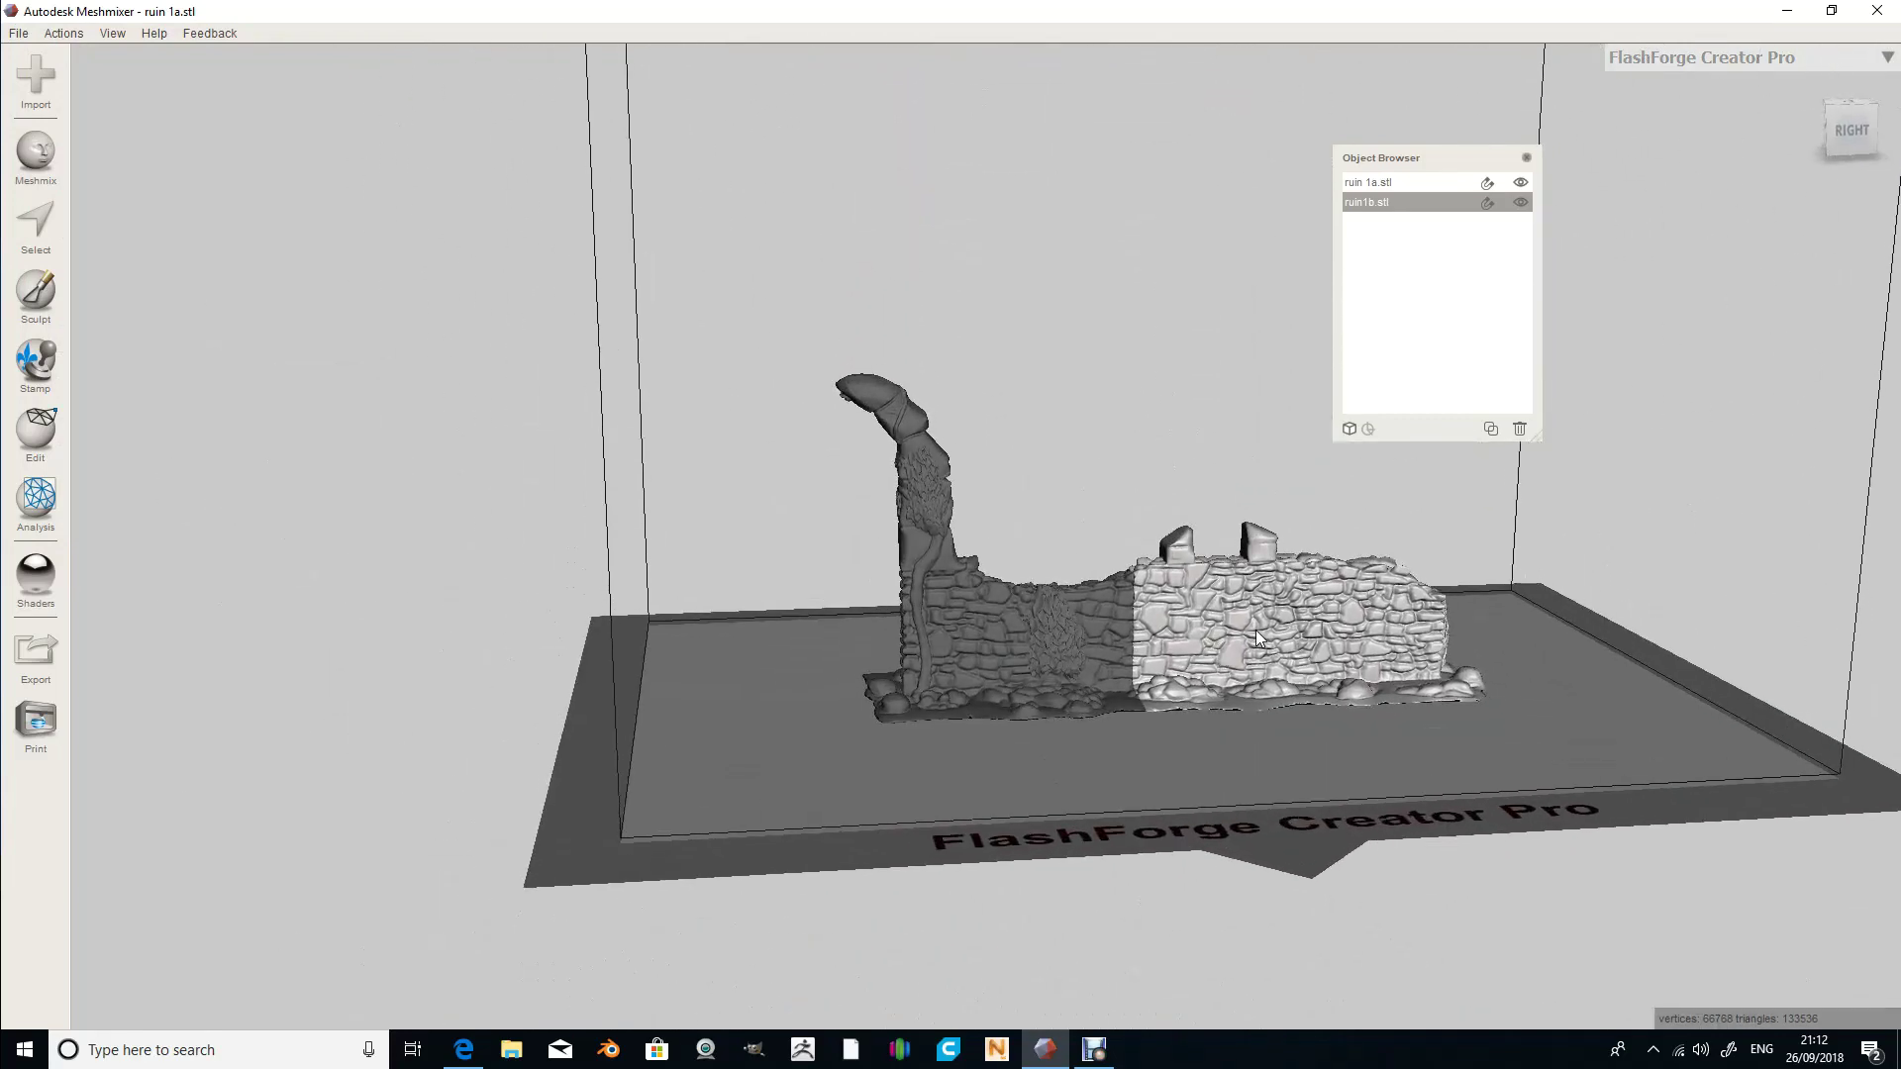
{"action": "left_click", "coordinate": [1526, 157]}
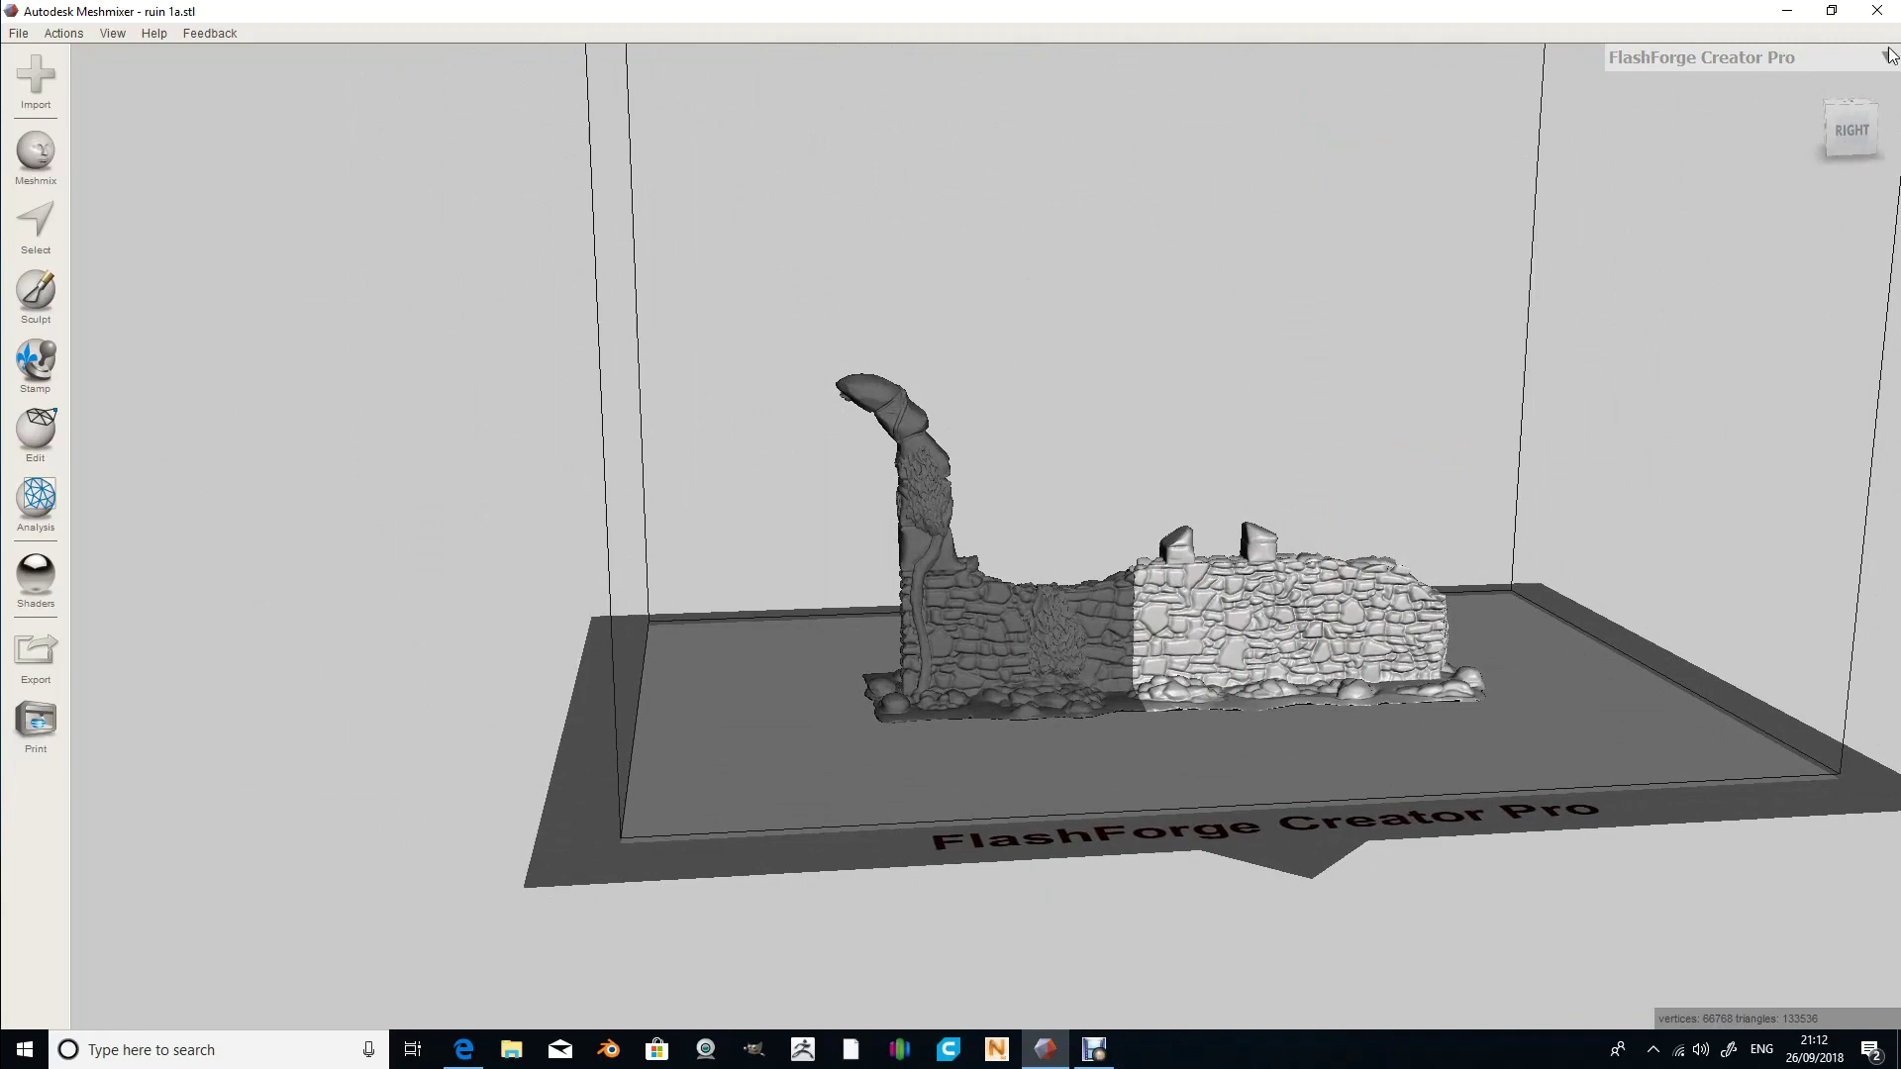